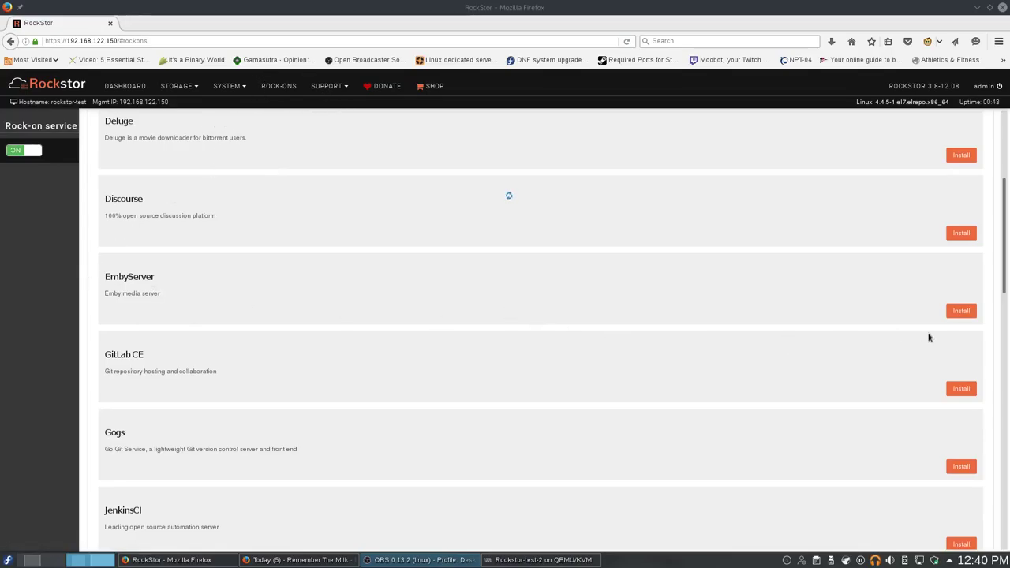
Abandon the EmbyServer install wizard and go to the Storage Shares list.
click(947, 311)
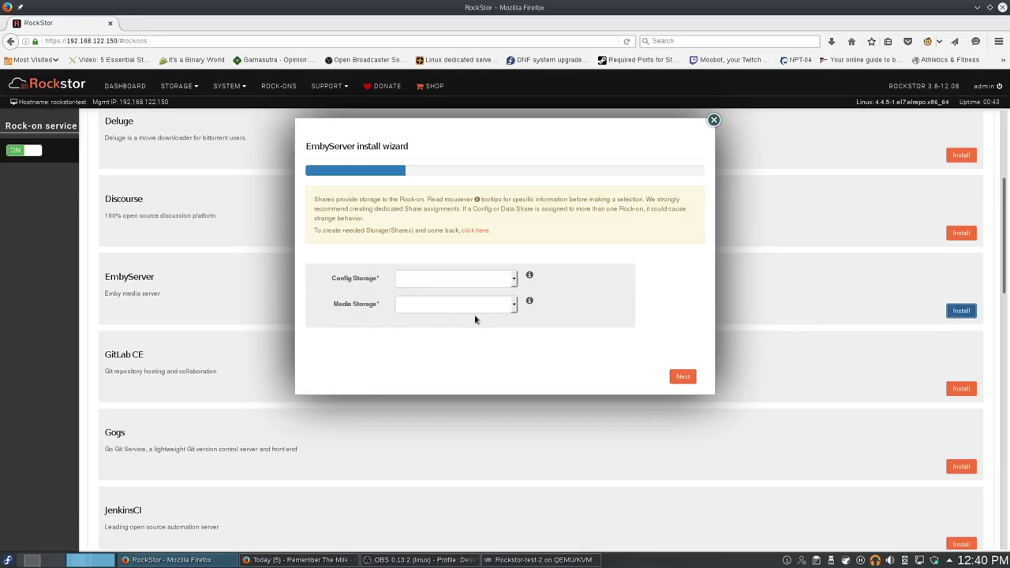
click(713, 120)
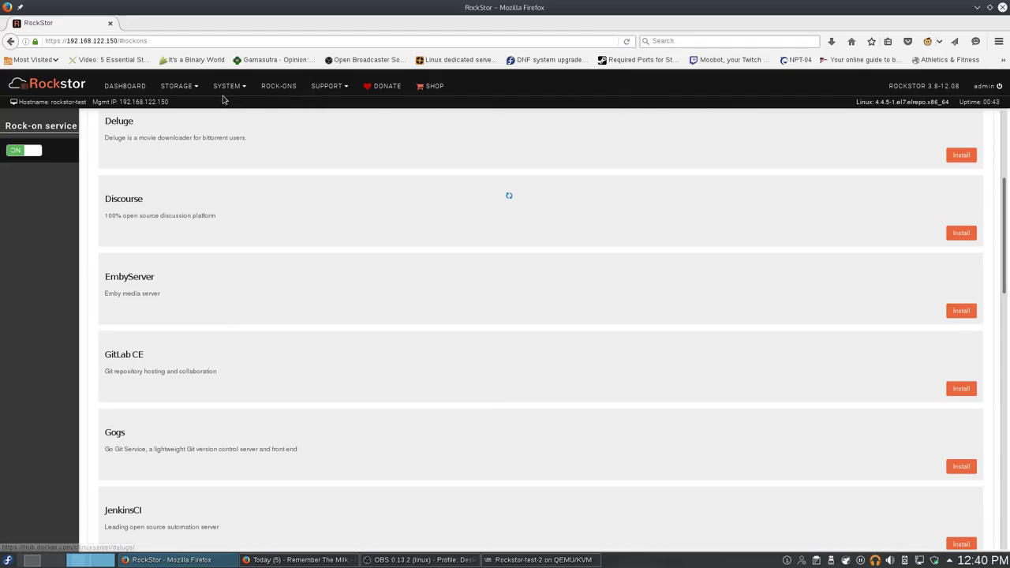
click(189, 88)
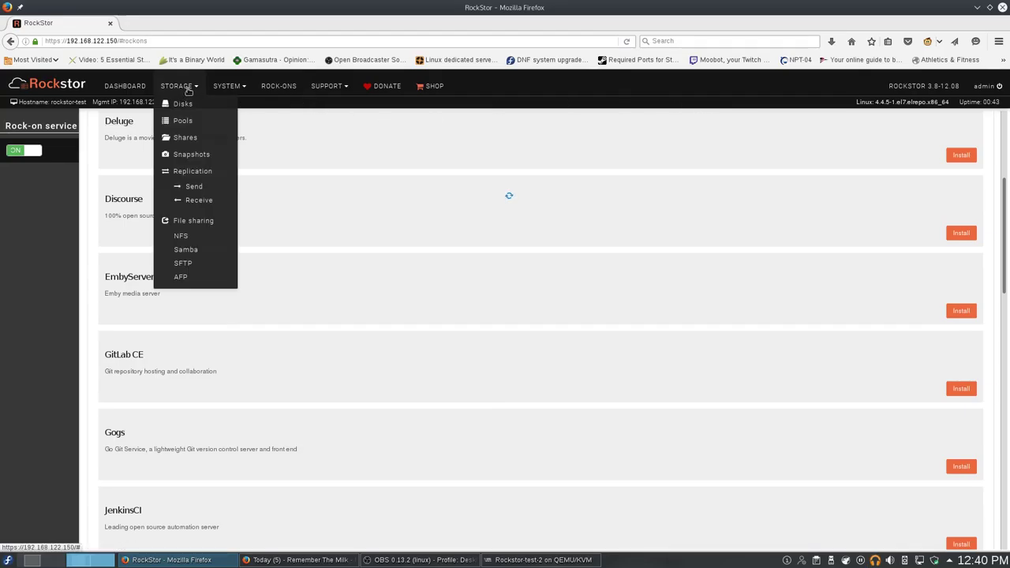
click(194, 141)
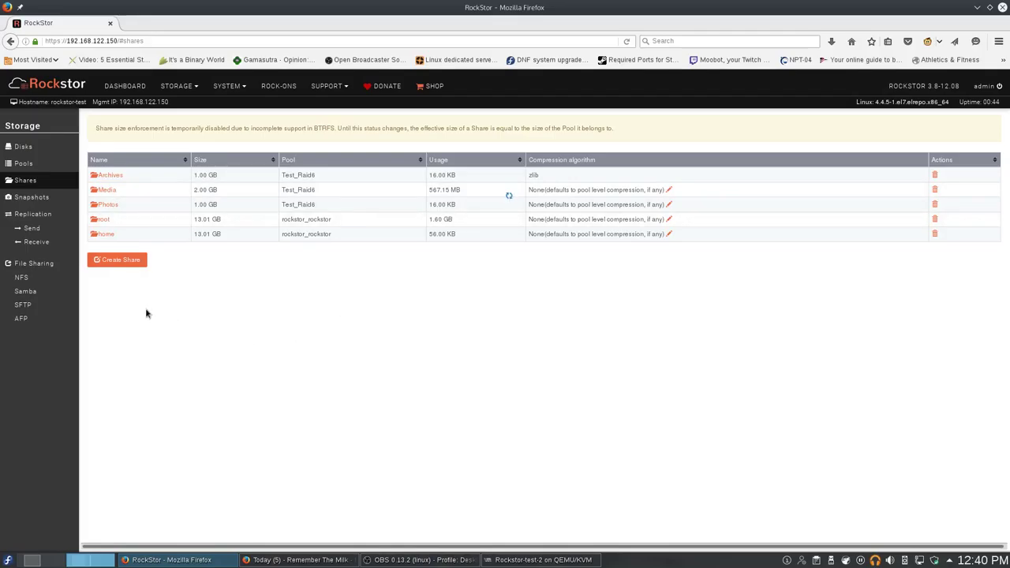
Create a 0.5 GB share named EmbyConfigs on the Test_Raid6 pool.
click(118, 262)
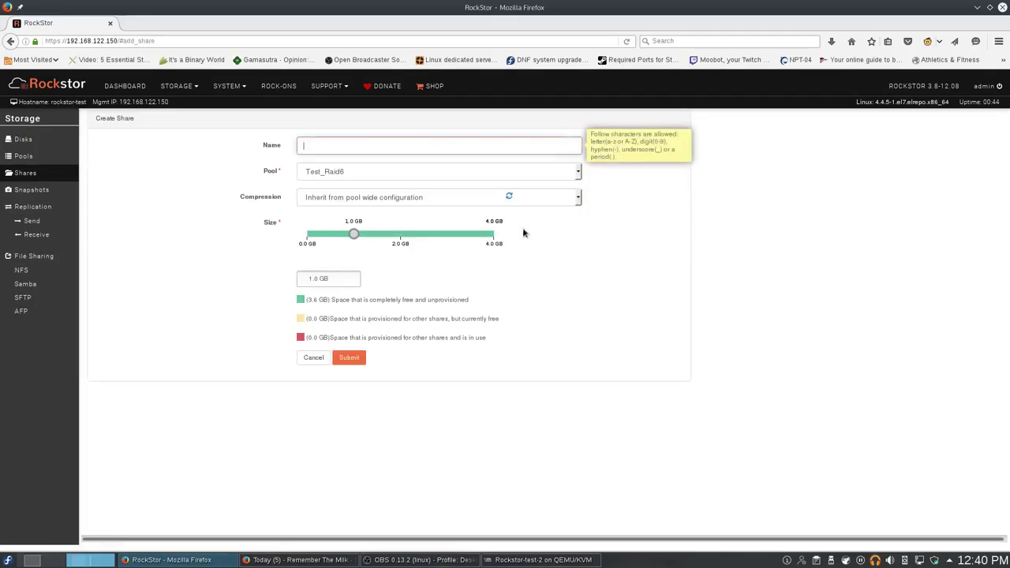
text(EmbyConfigs)
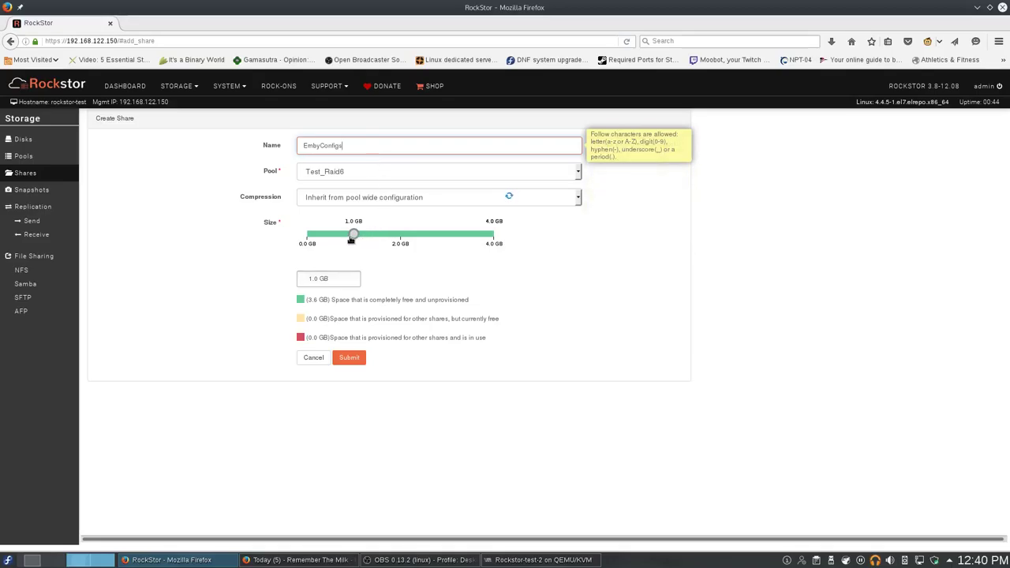
drag(351, 239, 329, 238)
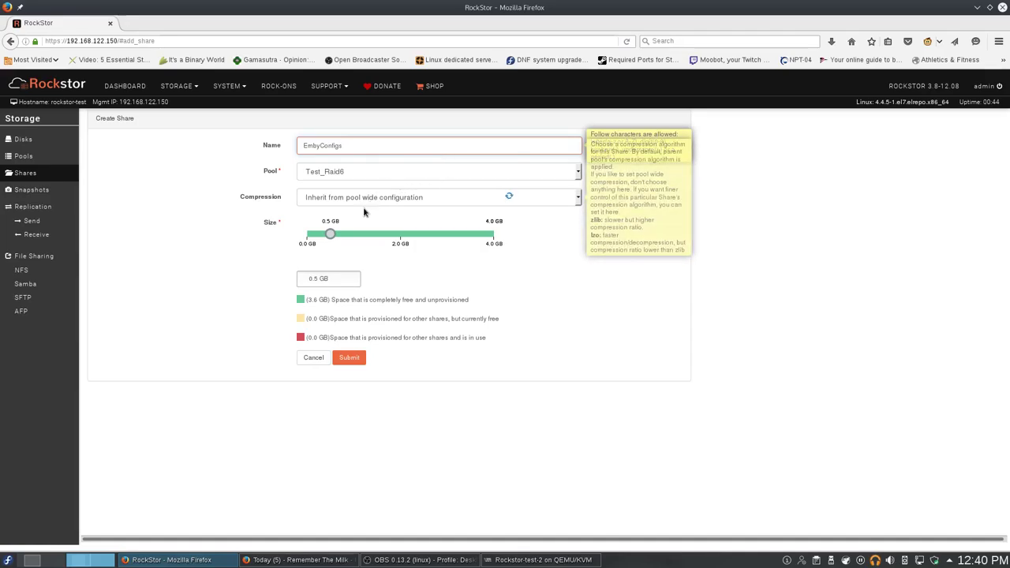
click(345, 358)
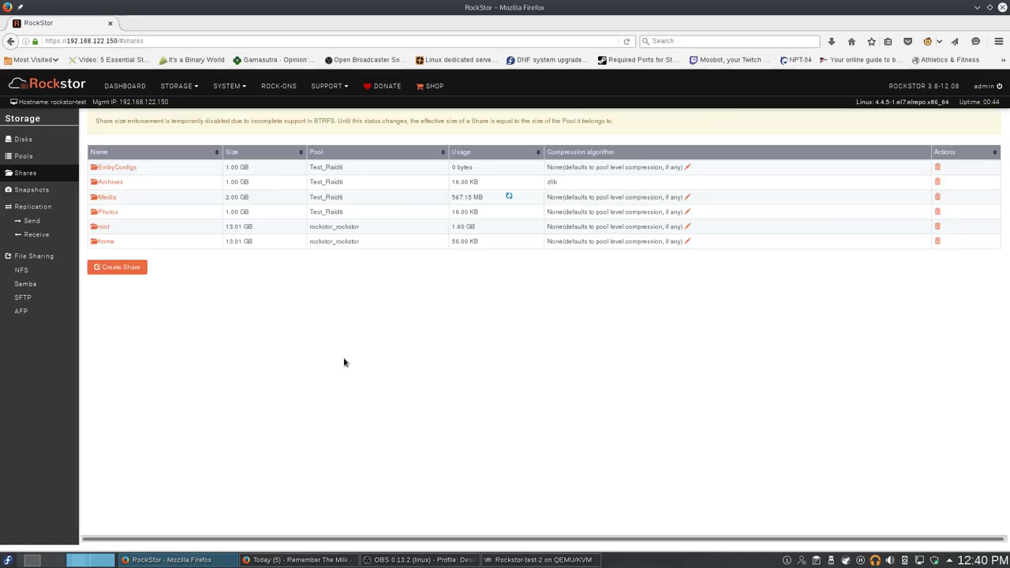
click(271, 88)
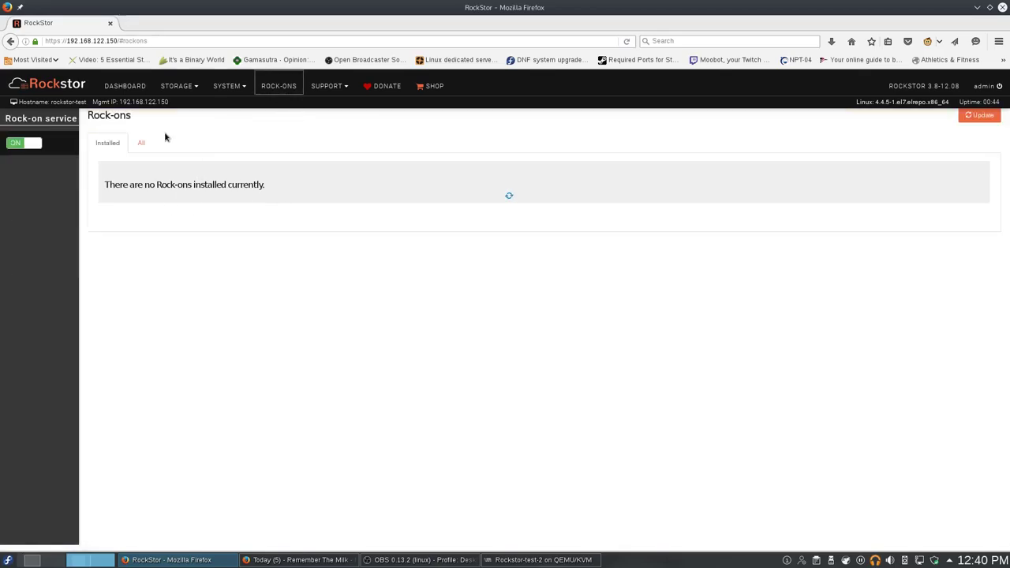
Start the EmbyServer install with EmbyConfigs as config storage and Media as media storage.
click(142, 139)
scroll(474, 414, down, 3)
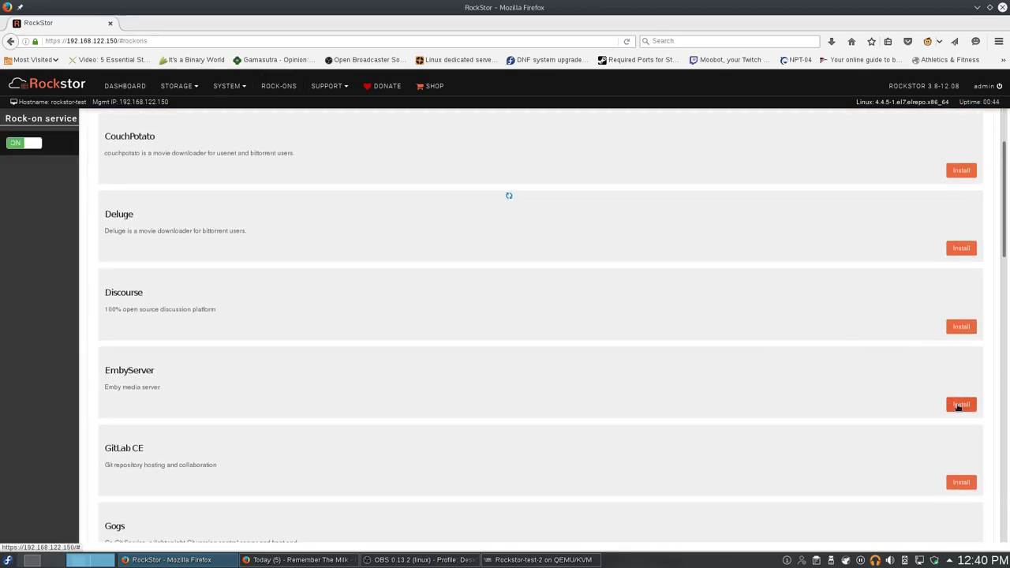
click(959, 405)
click(474, 277)
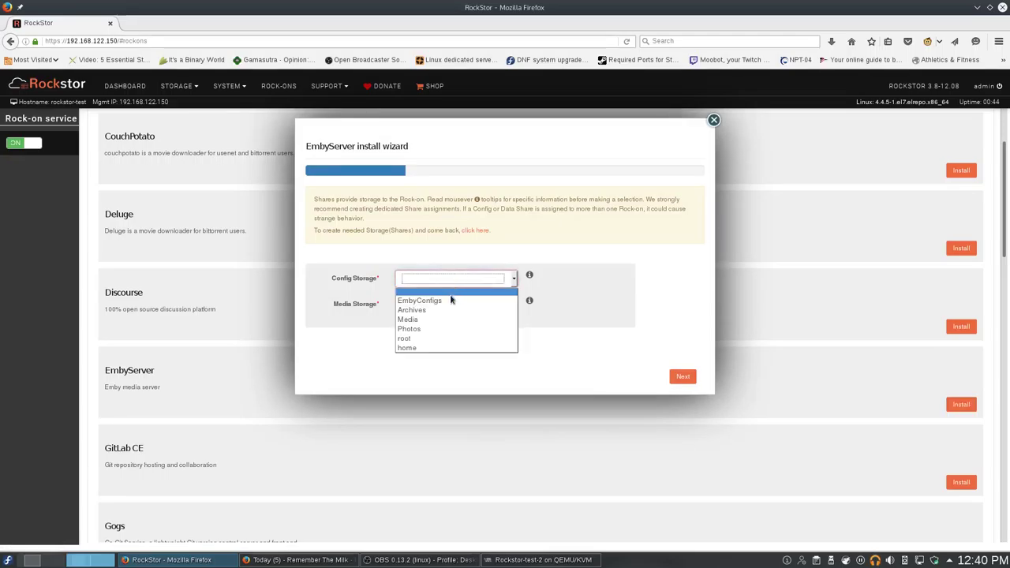
click(452, 300)
click(452, 305)
click(447, 345)
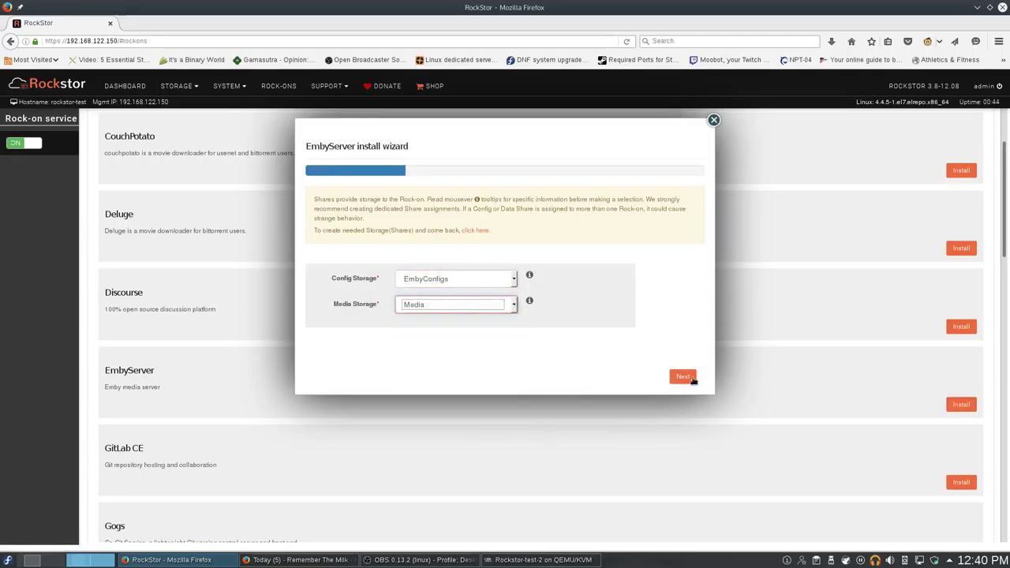
Advance past port 8096 to the UID/GID step, then close the wizard.
click(691, 379)
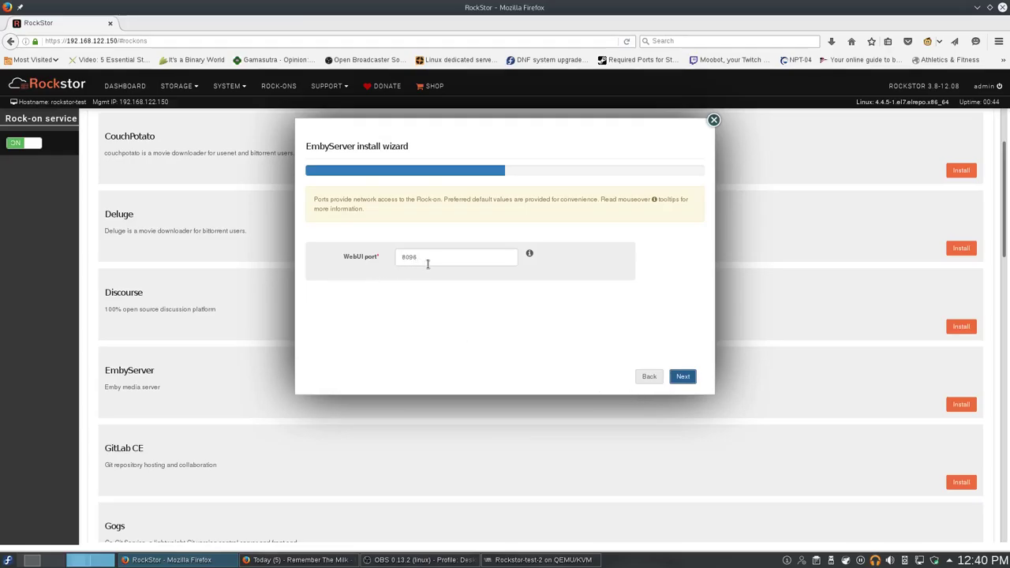
click(691, 379)
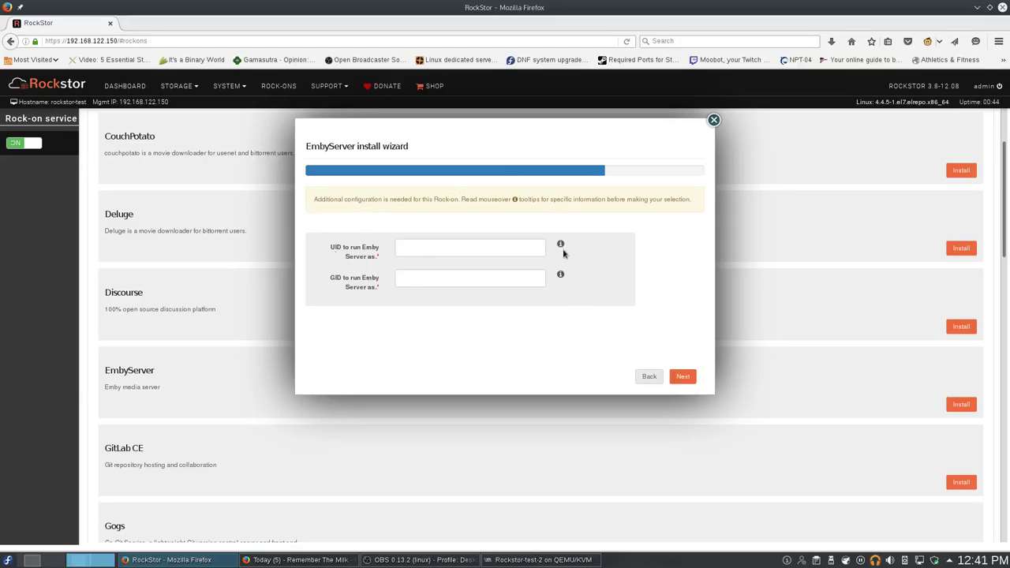
mouse_move(559, 242)
mouse_move(561, 275)
click(713, 120)
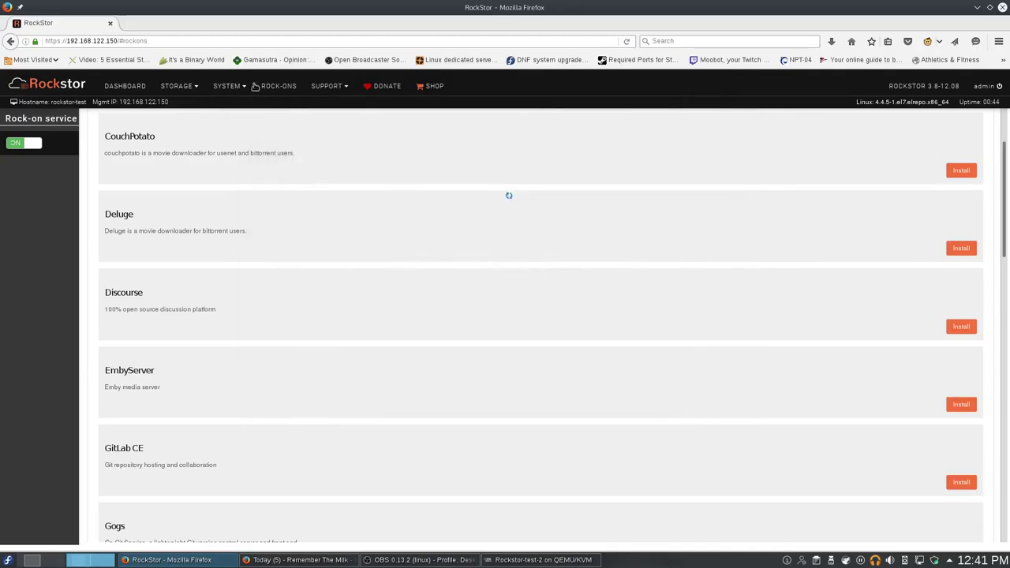
Browse pages 1 to 3 of System > Users, then start adding a new user.
click(220, 87)
click(246, 137)
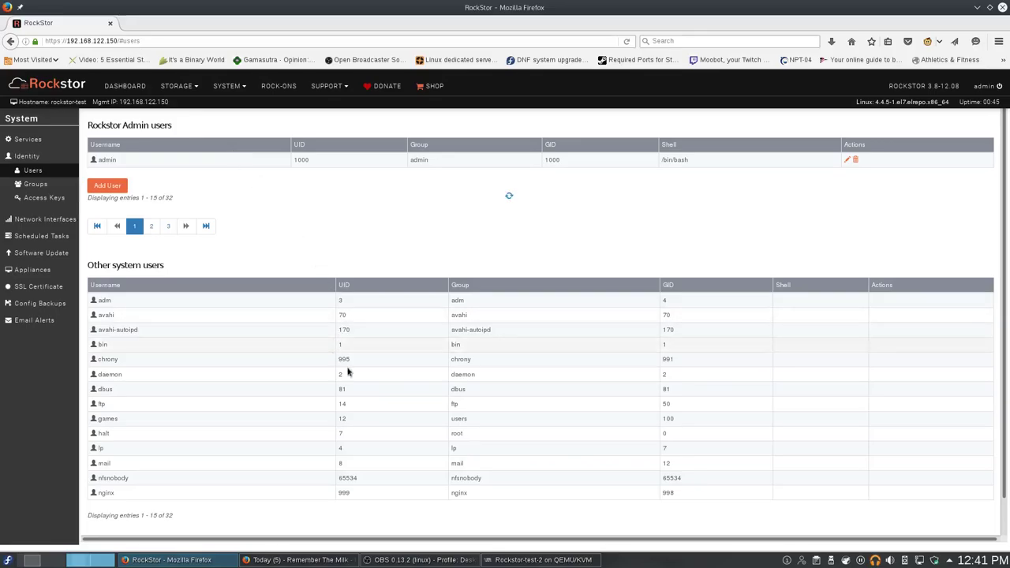
scroll(575, 419, down, 2)
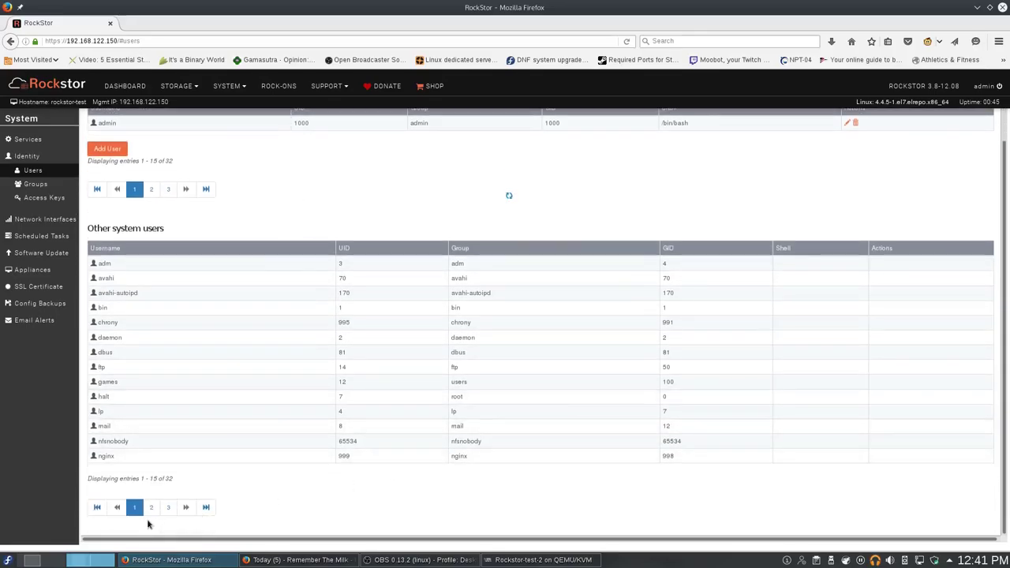
click(152, 508)
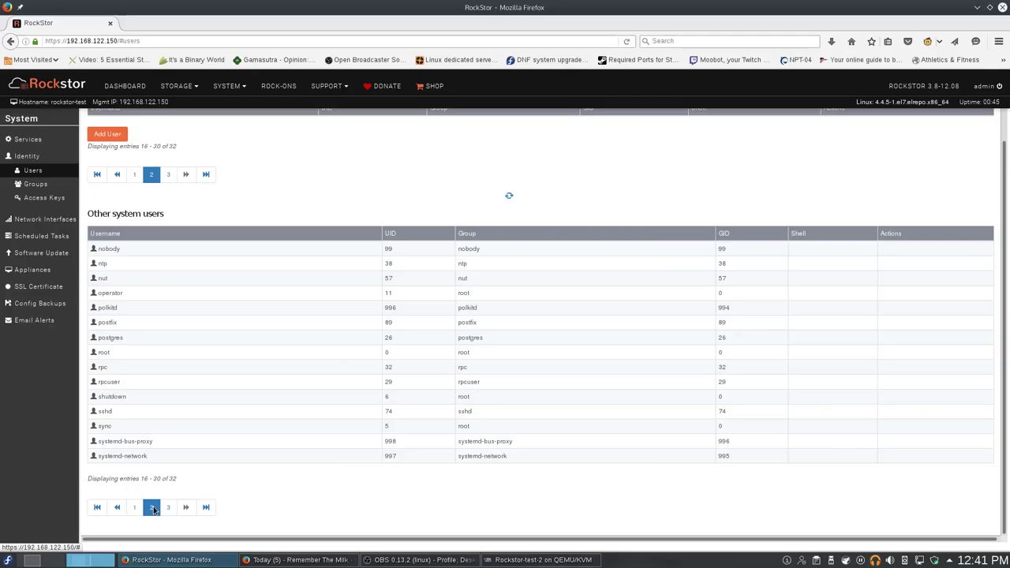
click(171, 508)
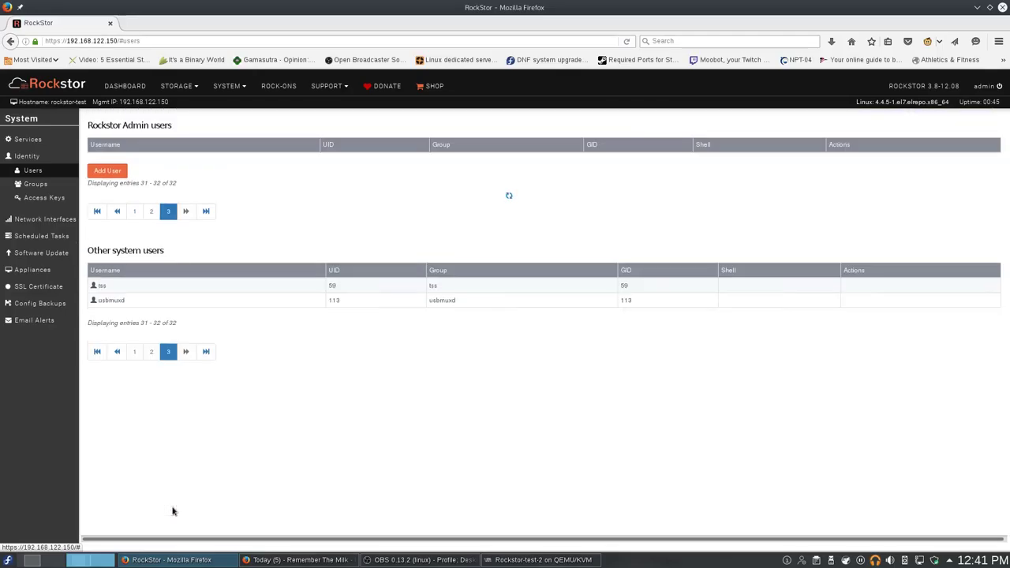
click(134, 352)
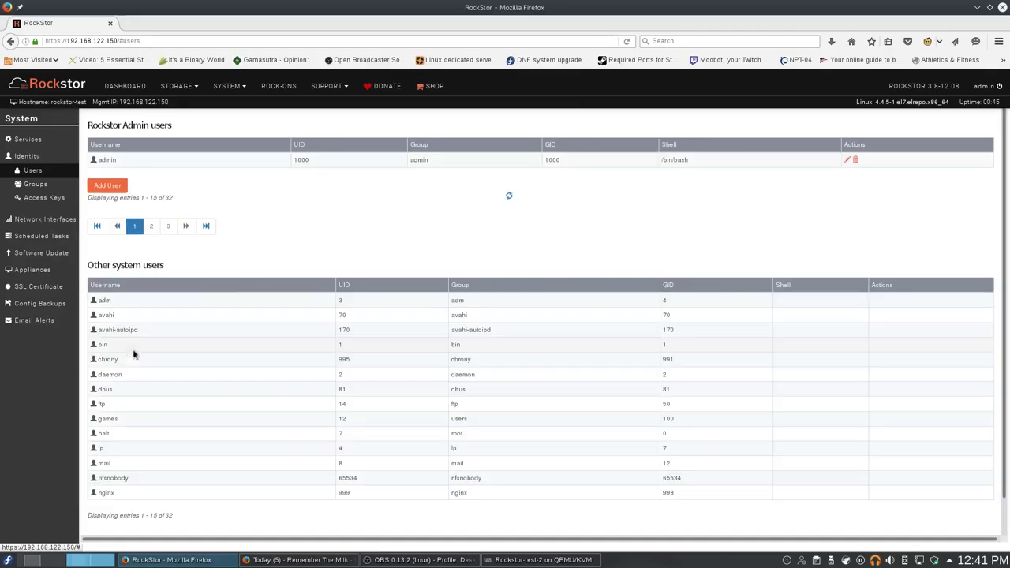
click(108, 185)
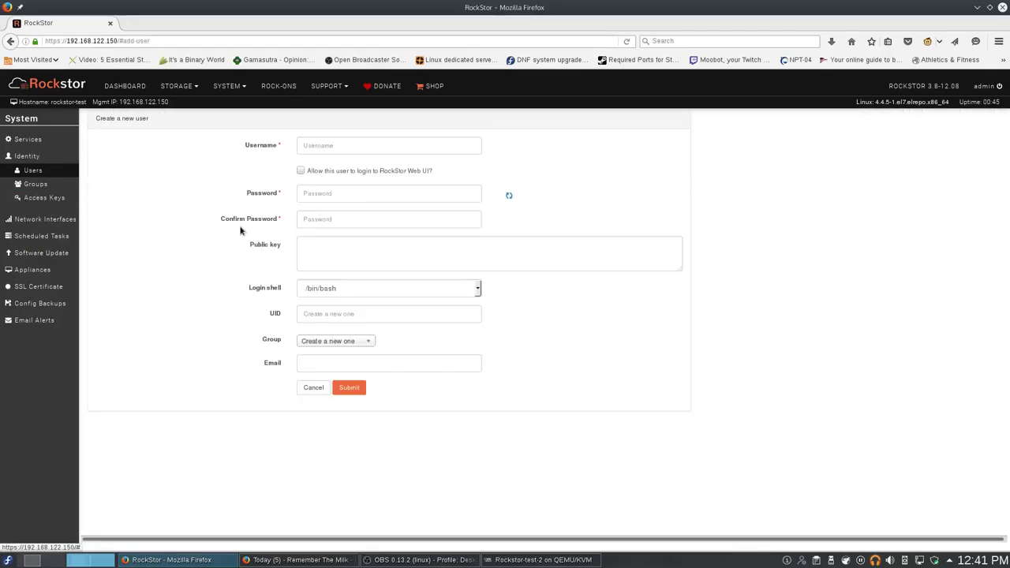
Add a user named emby with a password, letting Rockstor create its UID and group.
click(385, 144)
text(emb)
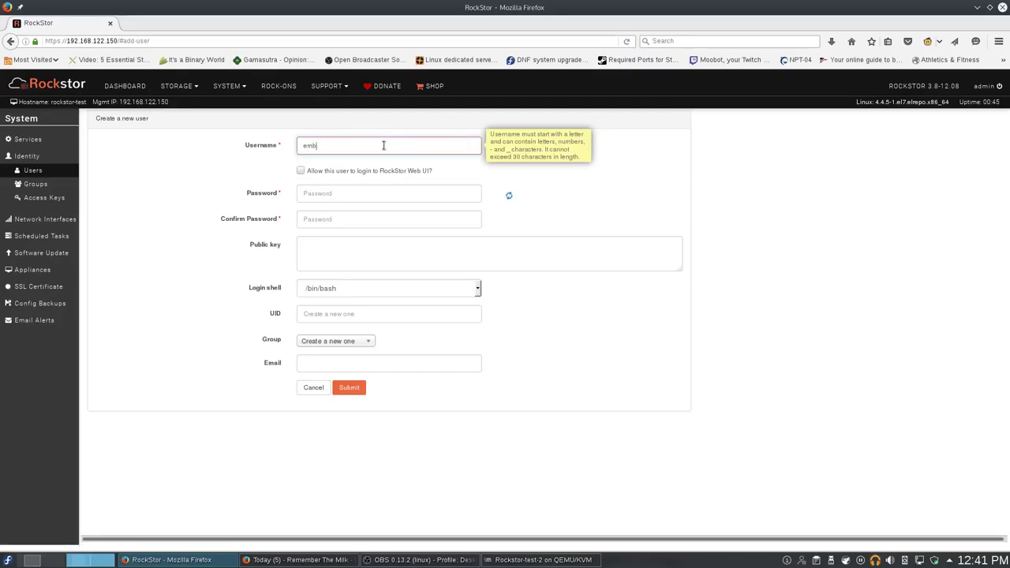
text(y)
key(Tab)
key(Tab)
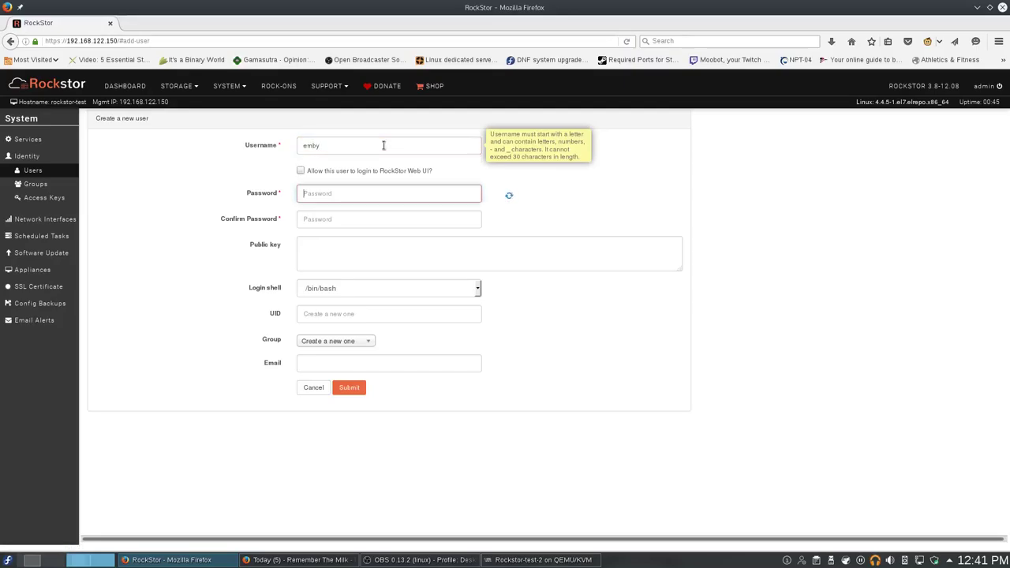
text(em)
key(BackSpace)
key(BackSpace)
key(BackSpace)
key(BackSpace)
text(emby)
key(Tab)
text(emby)
key(Tab)
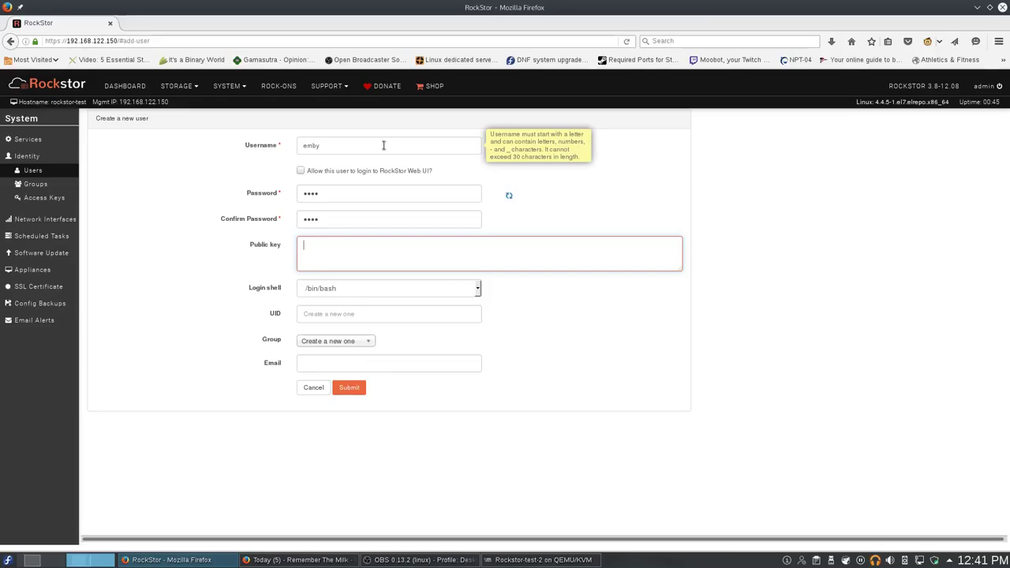
key(Tab)
key(Tab)
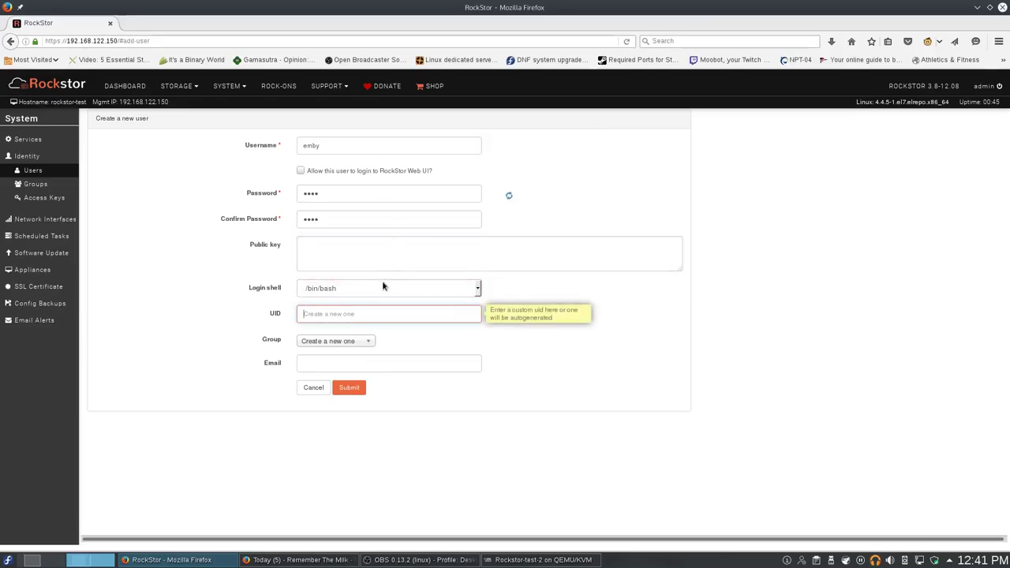
click(363, 342)
click(394, 344)
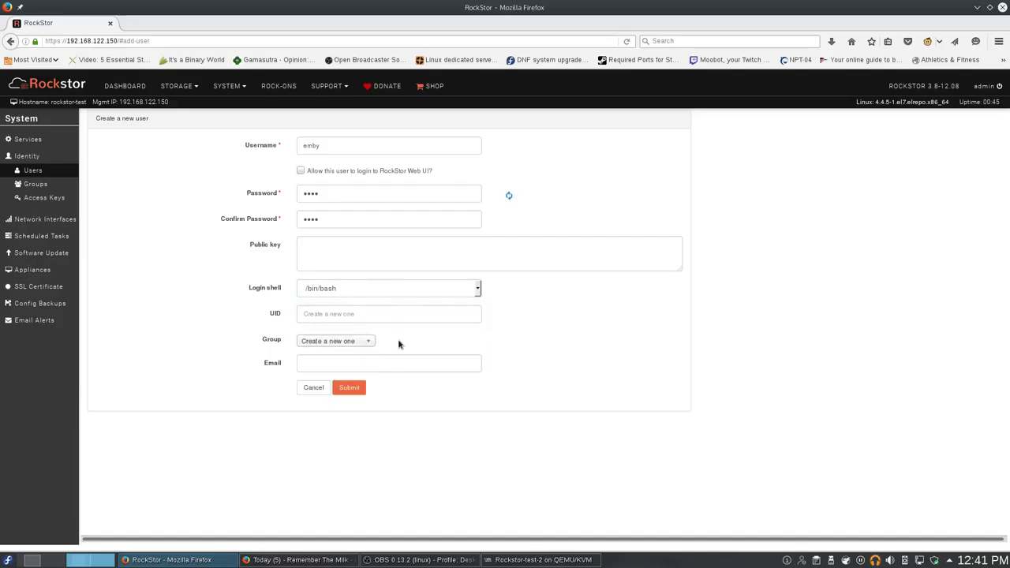
click(350, 389)
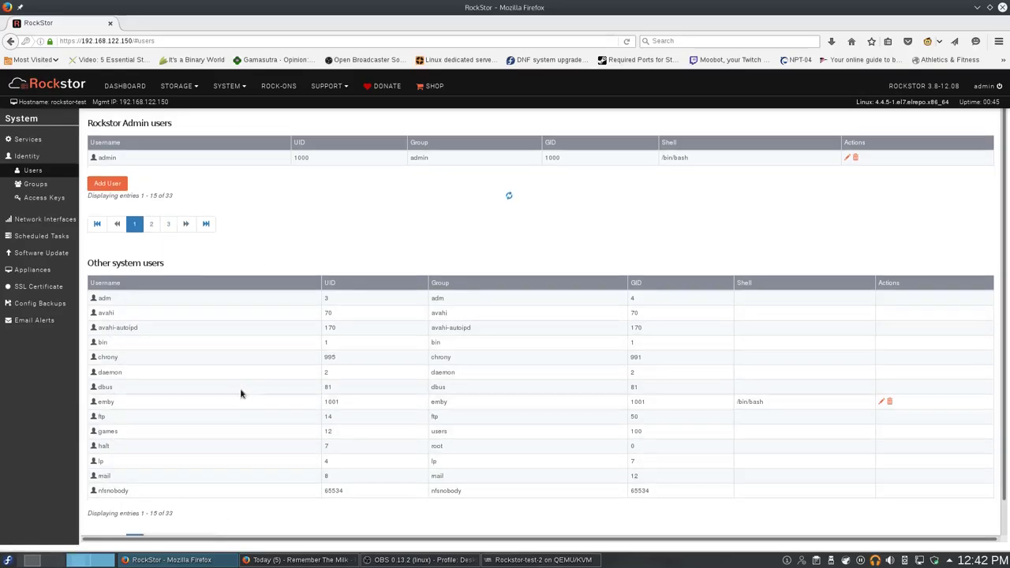
Find the emby user's UID 1001 in the users list, then open Storage > Shares.
scroll(241, 390, down, 1)
click(171, 508)
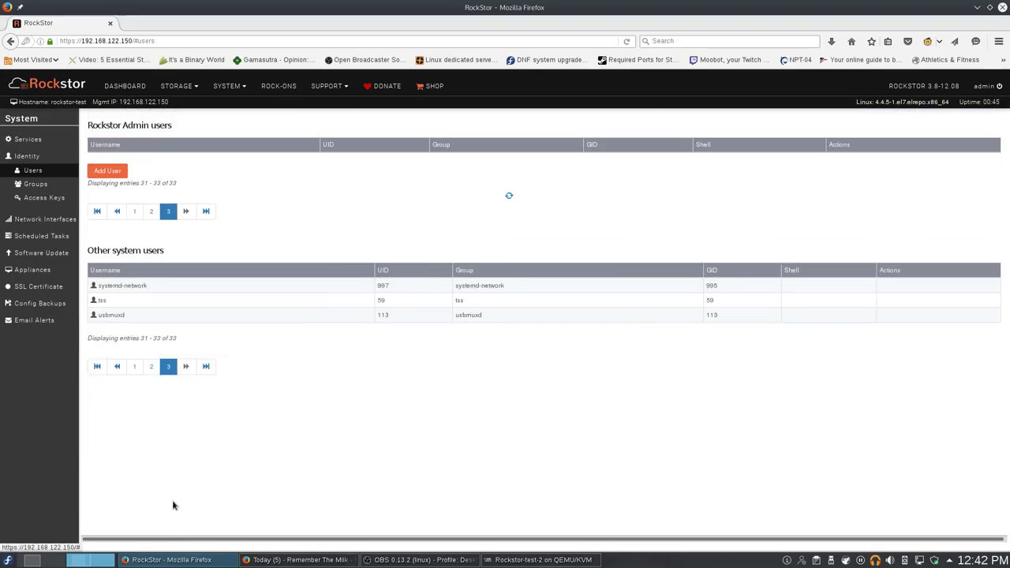
click(150, 364)
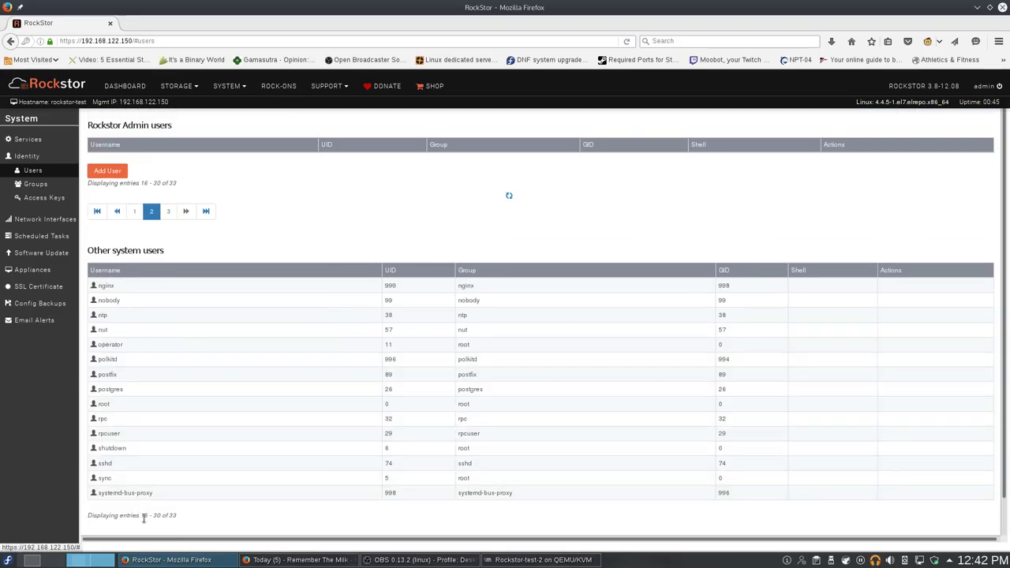
scroll(165, 450, down, 1)
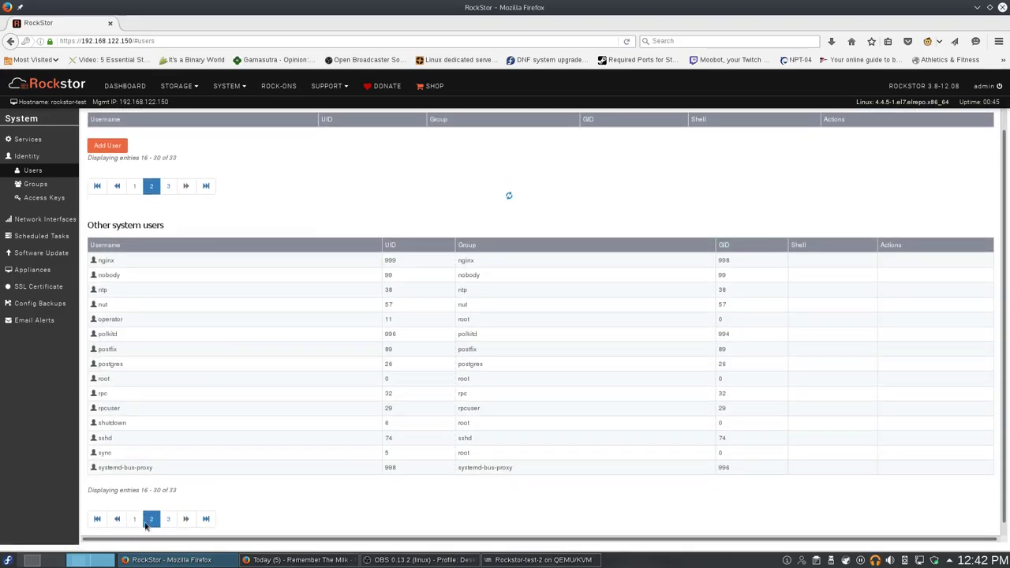
click(135, 520)
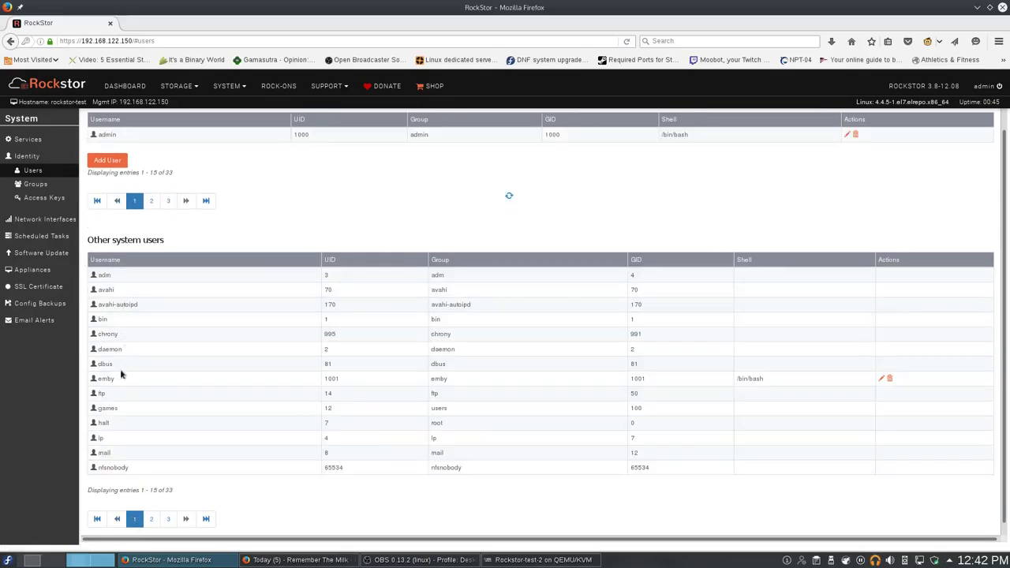
double_click(323, 379)
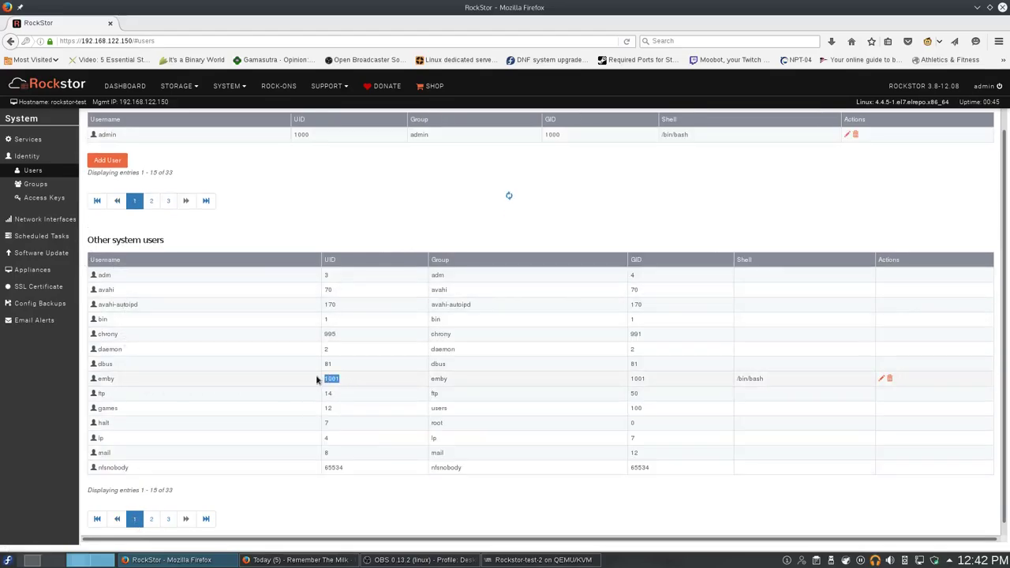
click(378, 361)
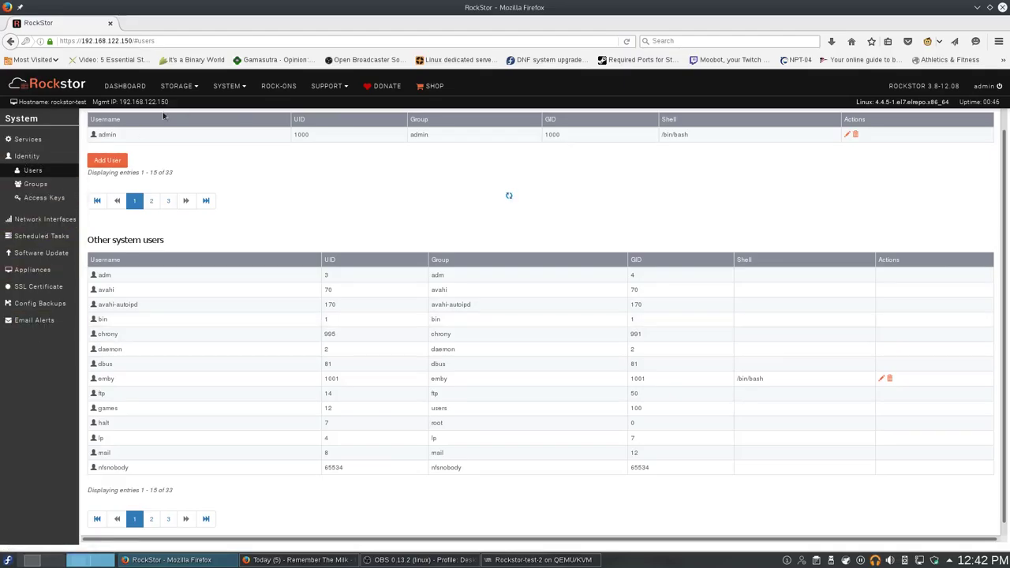
click(178, 85)
click(187, 142)
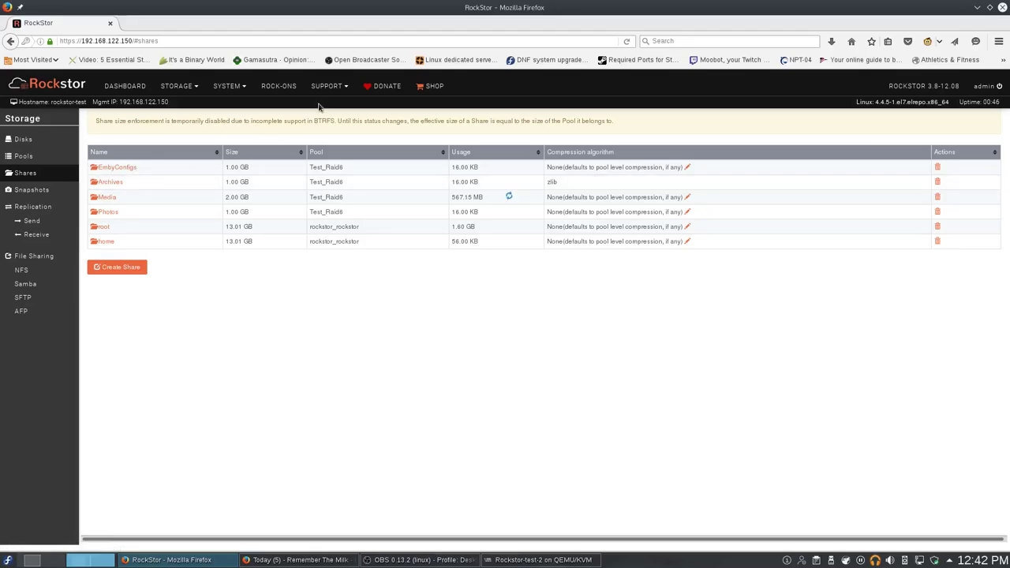
Start installing EmbyServer with EmbyConfigs for config and Media for media storage.
click(279, 86)
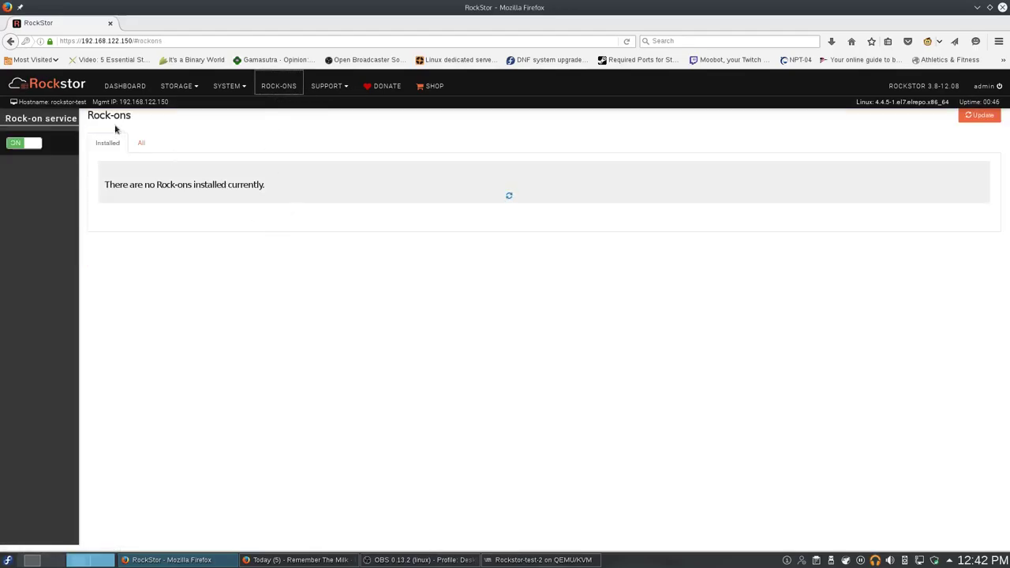
click(141, 143)
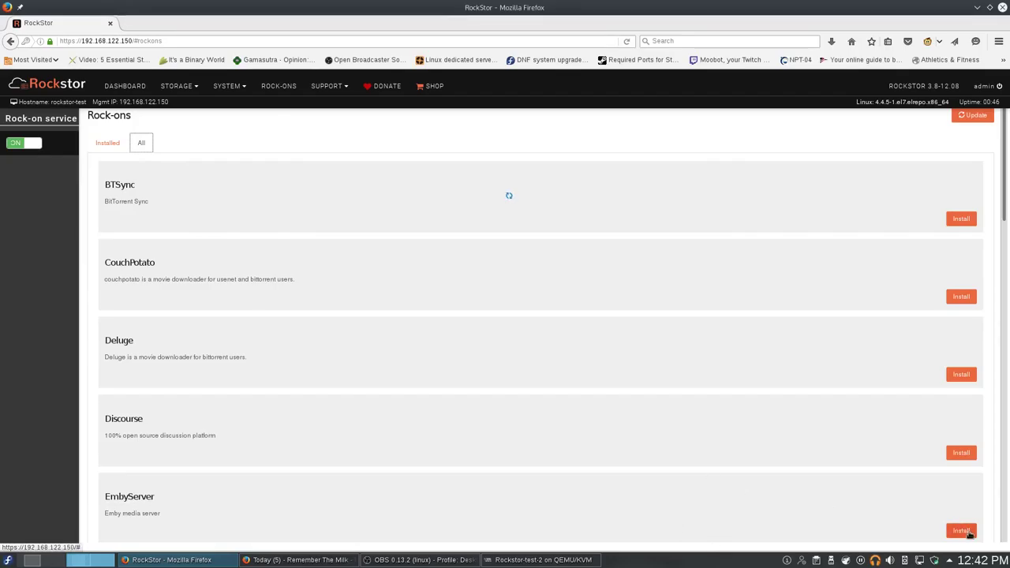
click(961, 530)
click(473, 279)
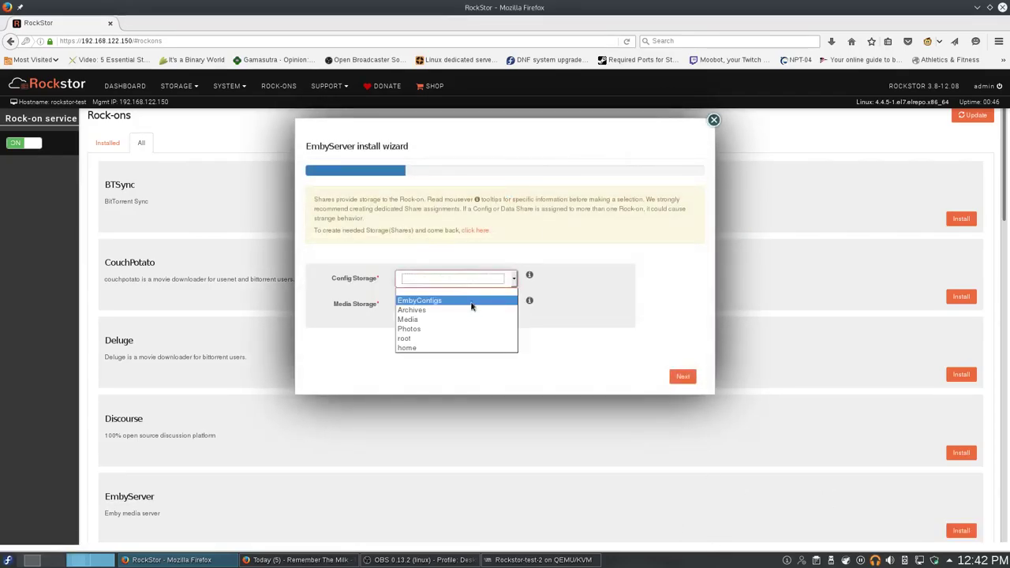
click(471, 302)
click(472, 305)
click(485, 347)
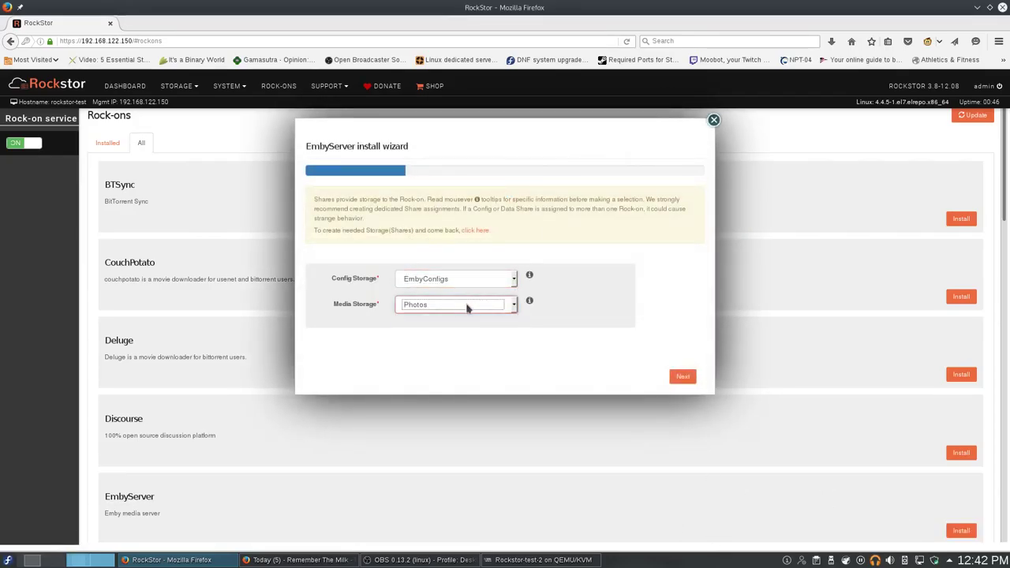
click(466, 306)
click(480, 343)
Continue past port 8096 to the UID/GID step, then abandon the wizard.
click(682, 377)
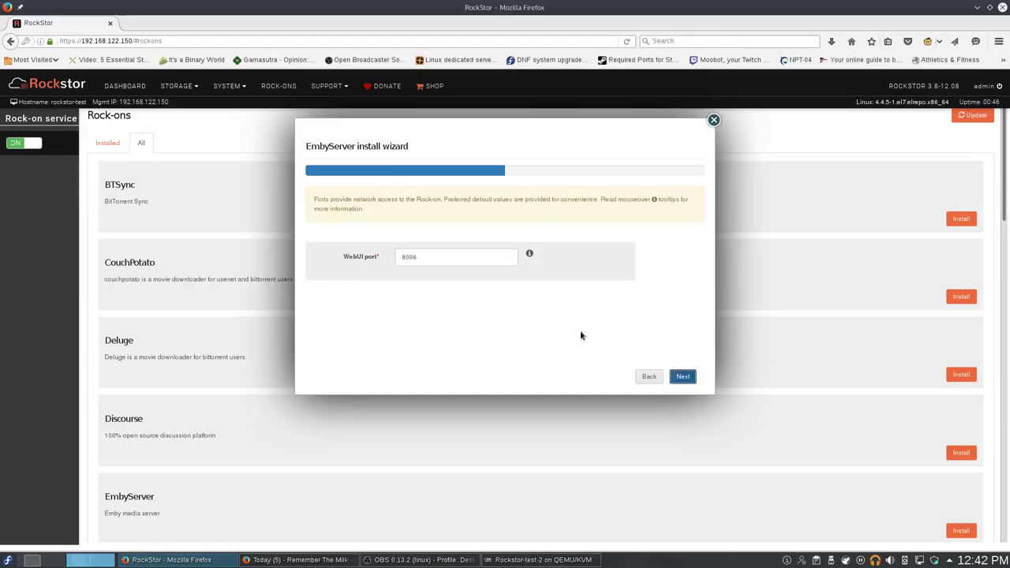
click(681, 376)
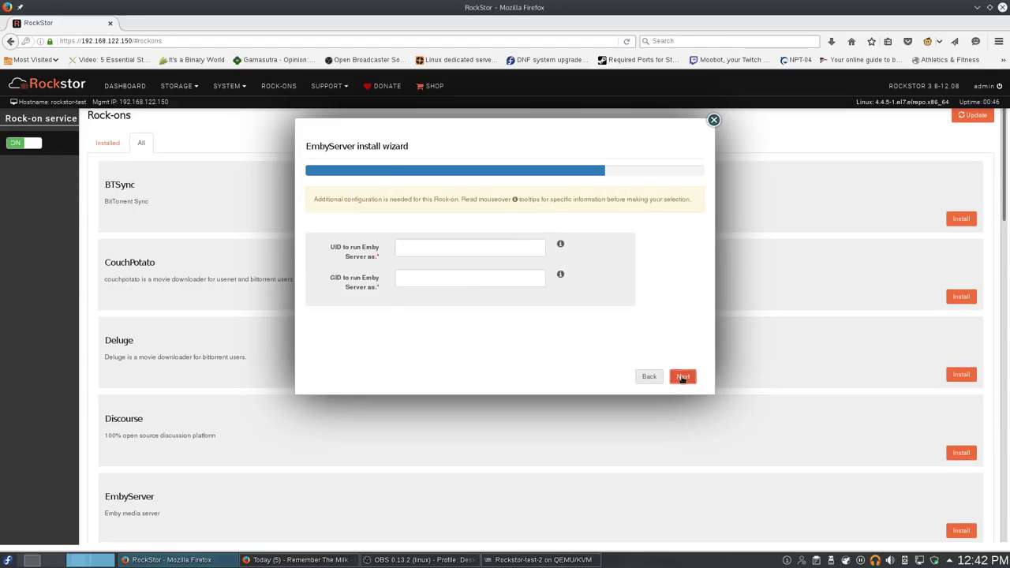
click(461, 245)
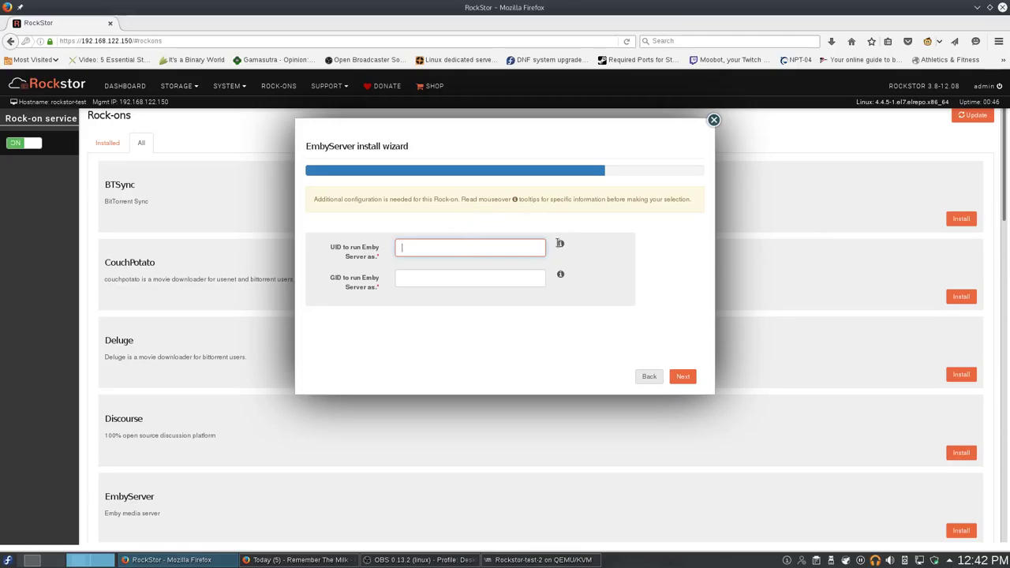
mouse_move(560, 245)
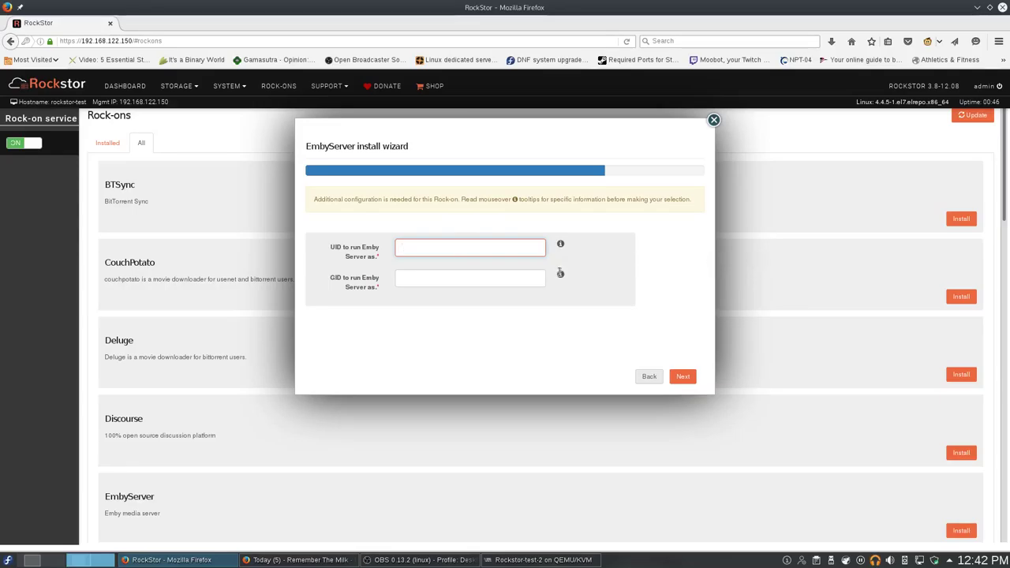
mouse_move(560, 273)
click(713, 120)
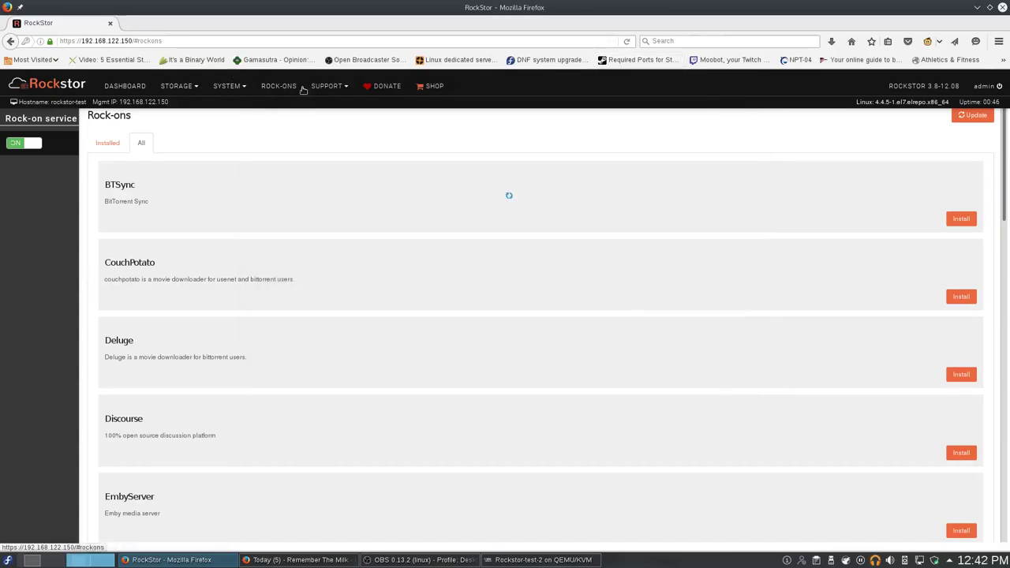
click(181, 92)
Open the Media share and review its usage, snapshots and access control tabs.
click(184, 137)
click(107, 201)
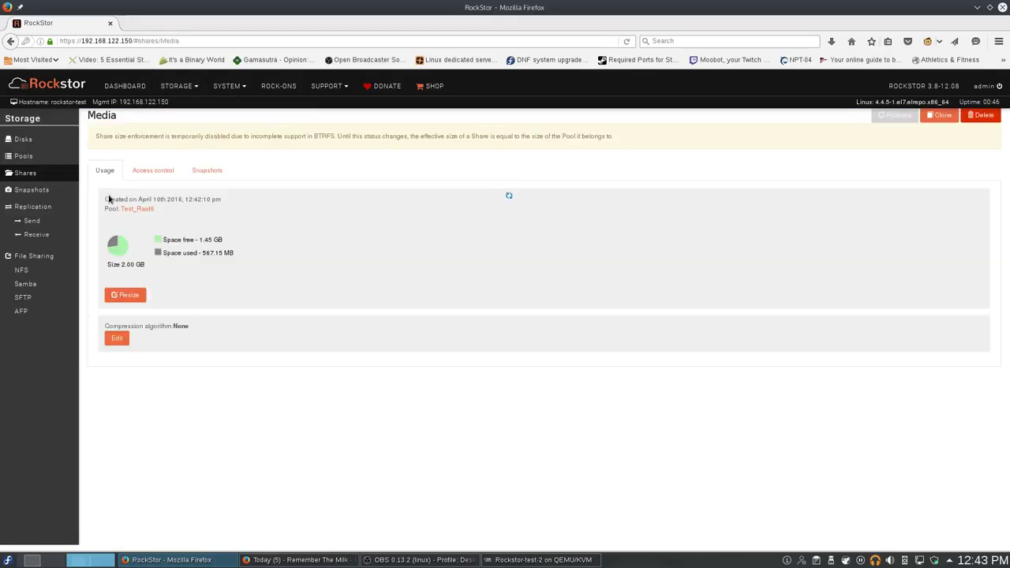
click(164, 175)
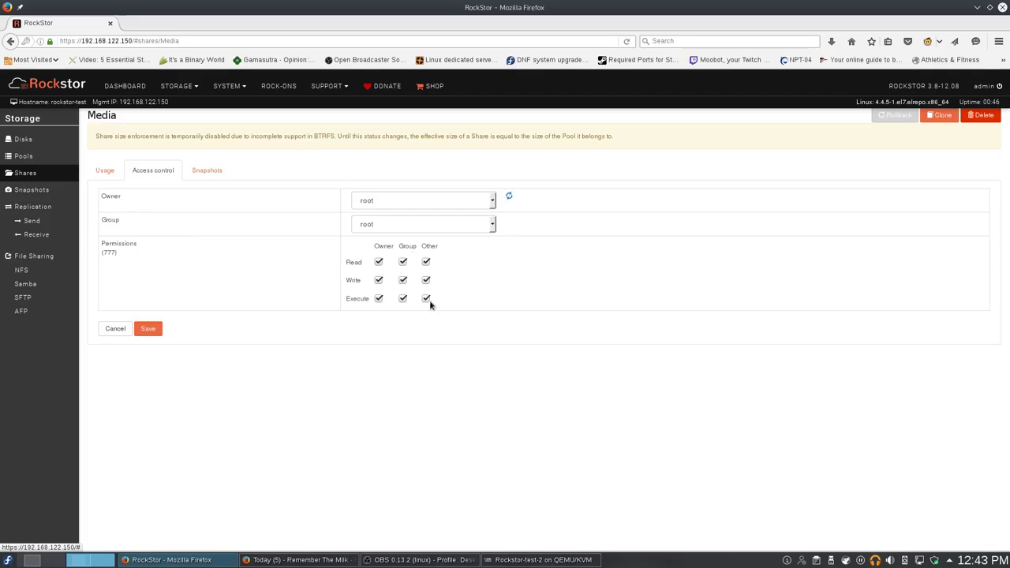
click(109, 175)
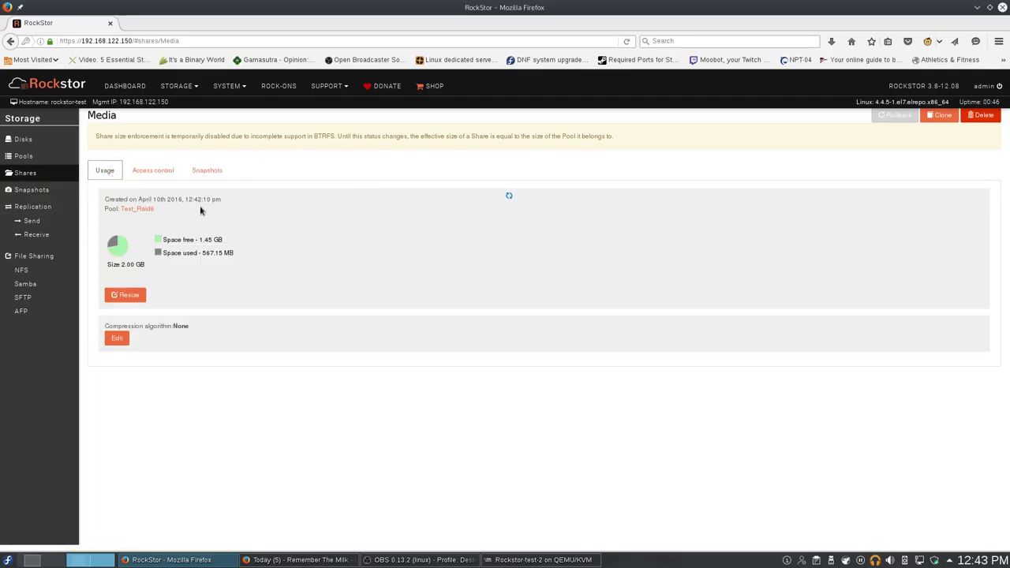
click(212, 175)
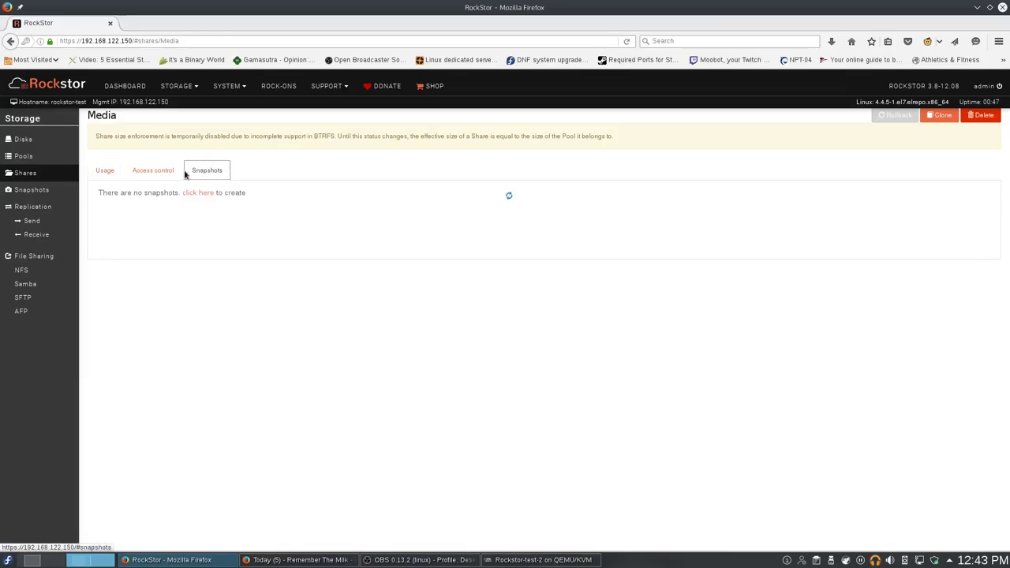
click(163, 175)
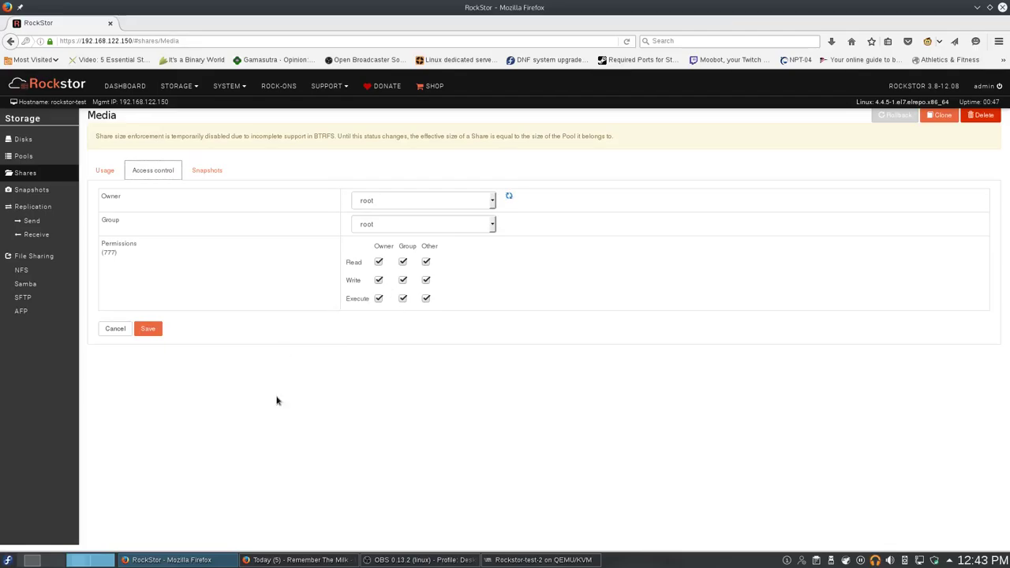
Set the Media share's group to emby, keeping owner root, and save.
click(379, 204)
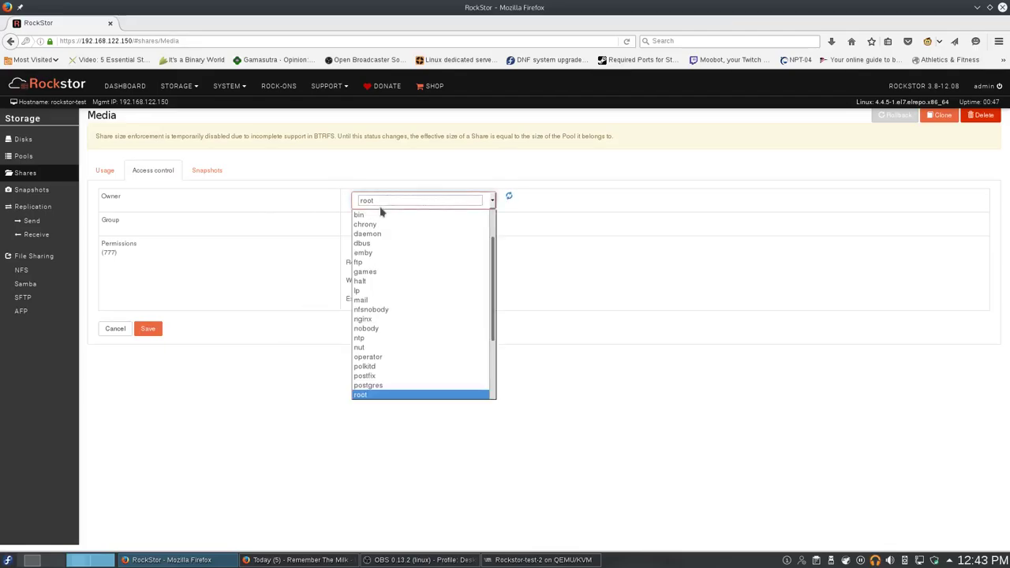
click(374, 199)
click(381, 226)
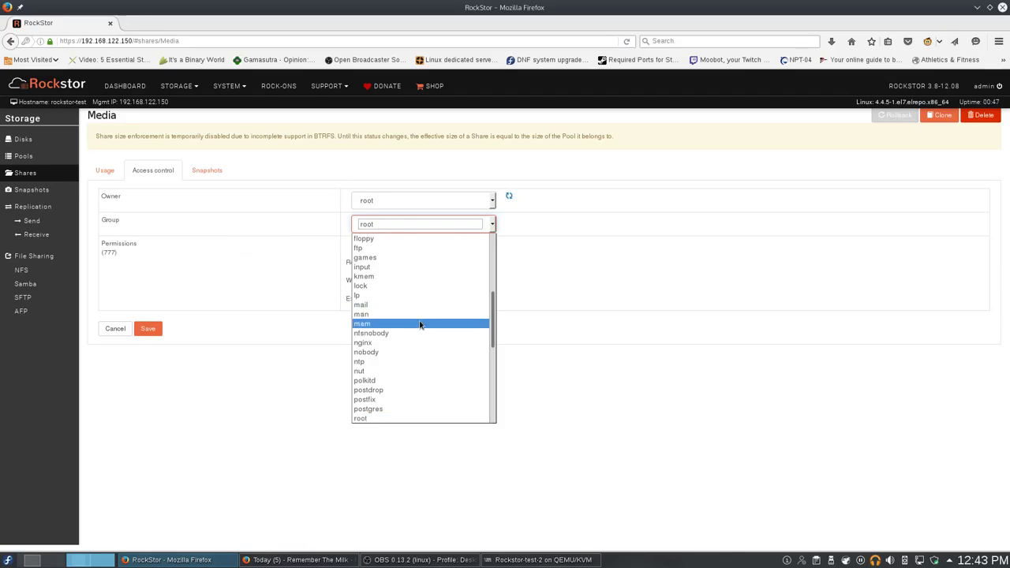
scroll(426, 326, down, 3)
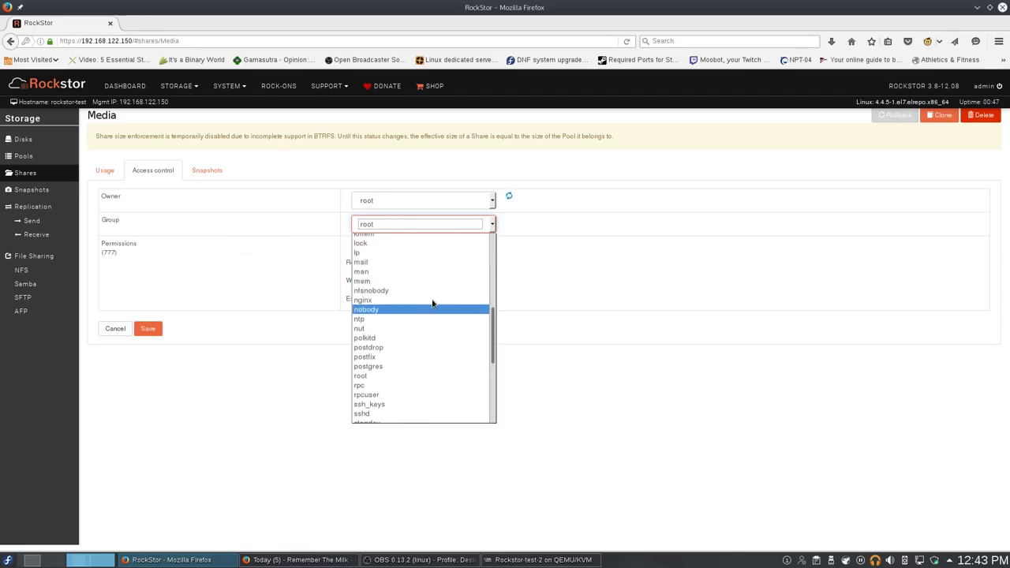
scroll(432, 304, up, 5)
click(369, 286)
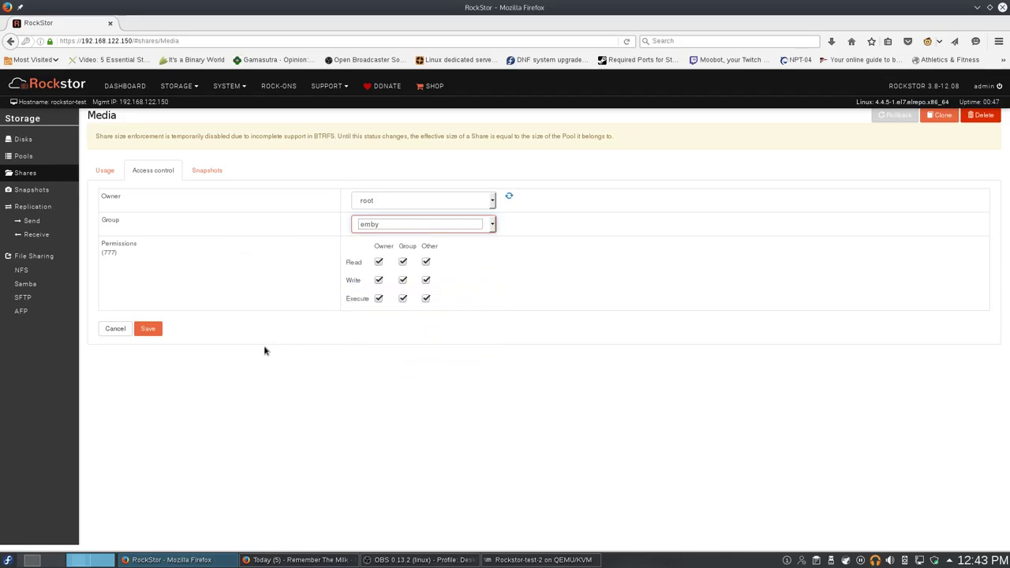
click(148, 328)
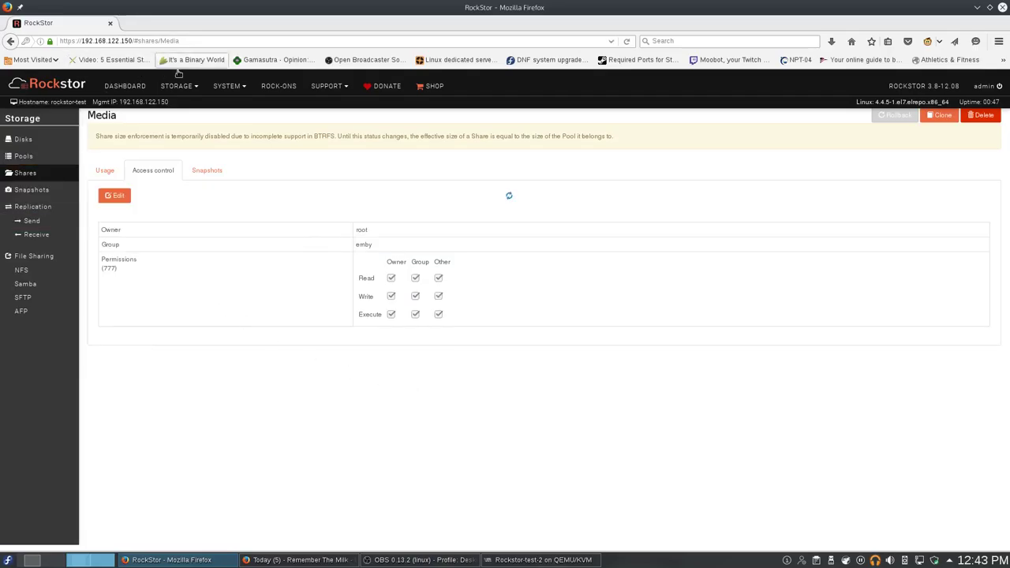
click(229, 93)
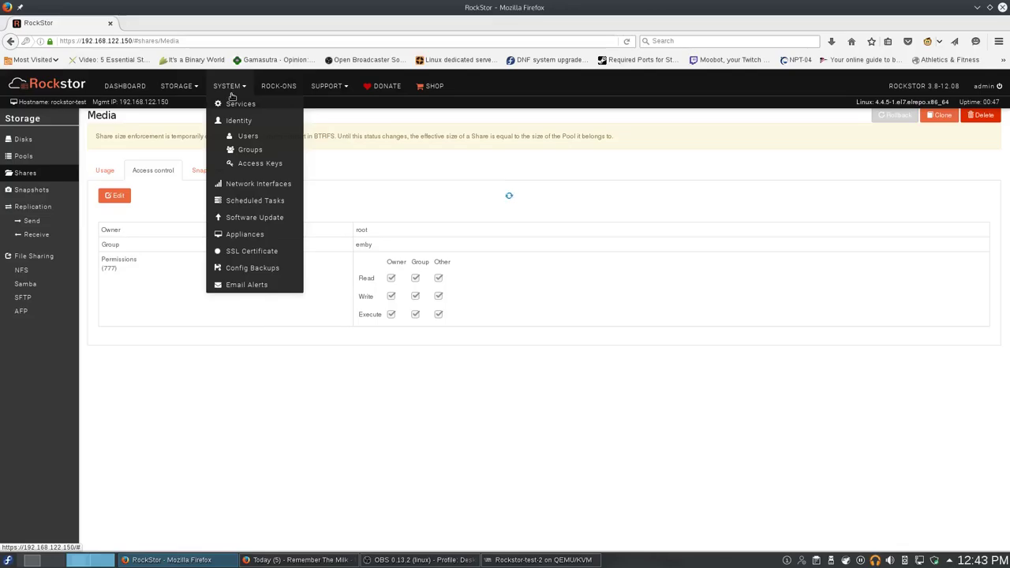
Start installing EmbyServer with EmbyConfigs for config and Media for media storage.
click(277, 85)
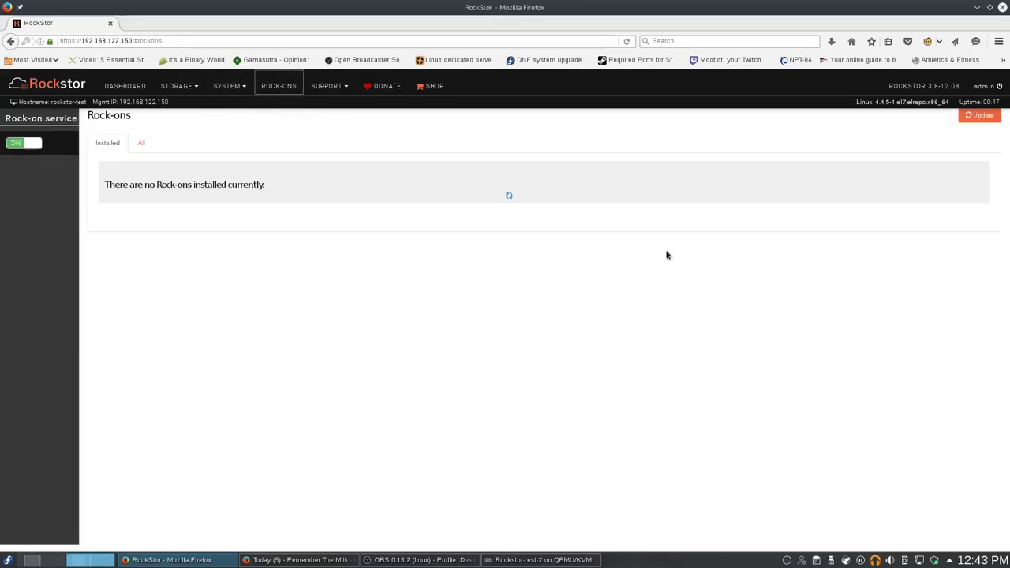
click(141, 143)
scroll(597, 332, down, 2)
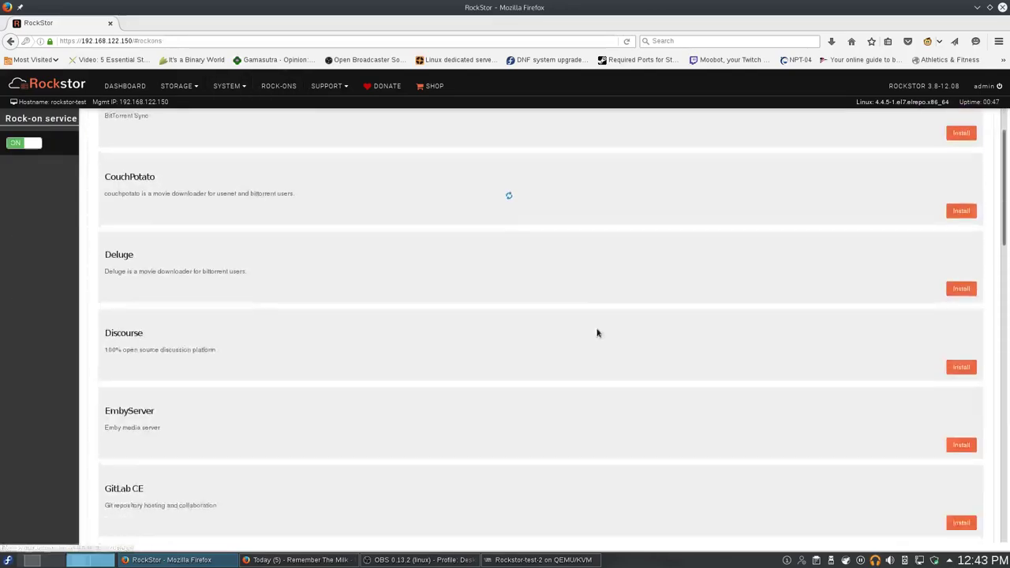
scroll(597, 332, down, 2)
click(960, 378)
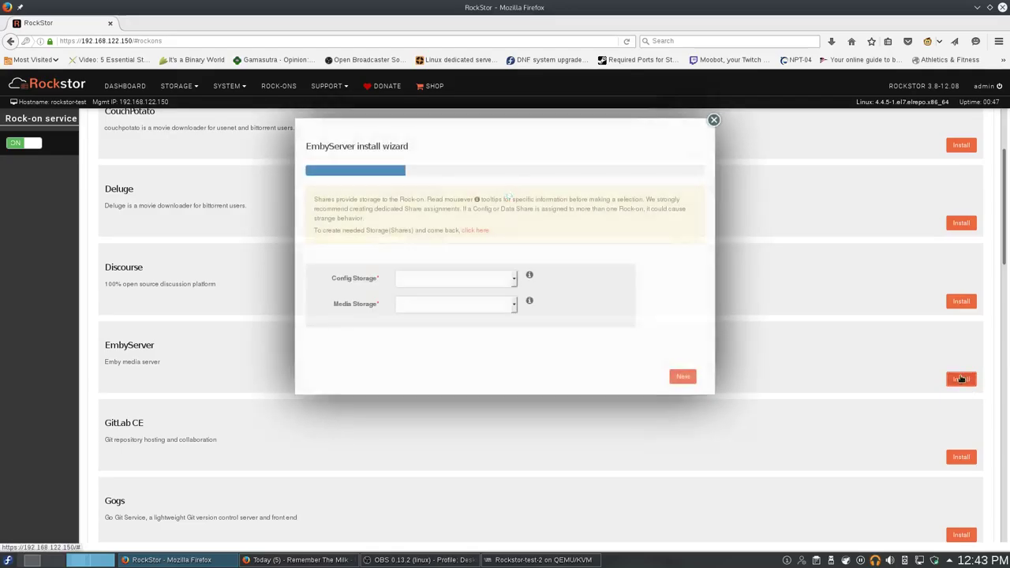
click(497, 280)
click(489, 297)
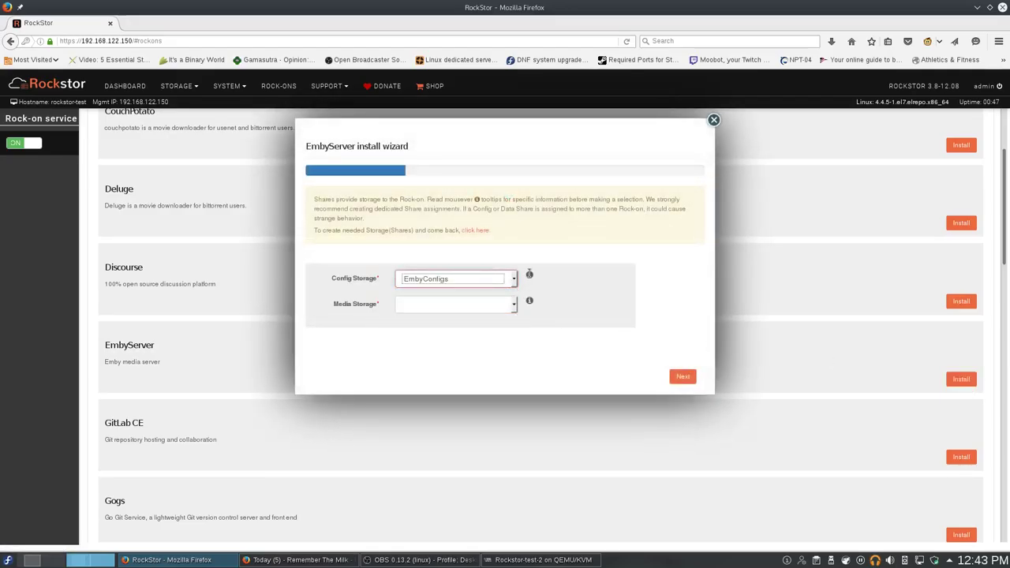
mouse_move(530, 274)
click(515, 305)
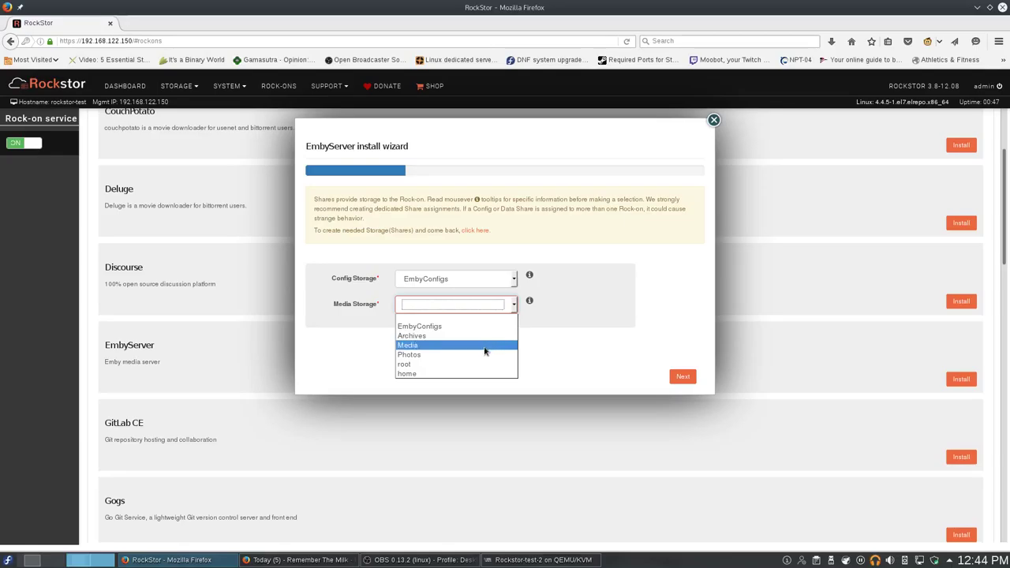
click(493, 345)
Keep port 8096, set UID and GID to 1001, and submit the installation.
click(681, 378)
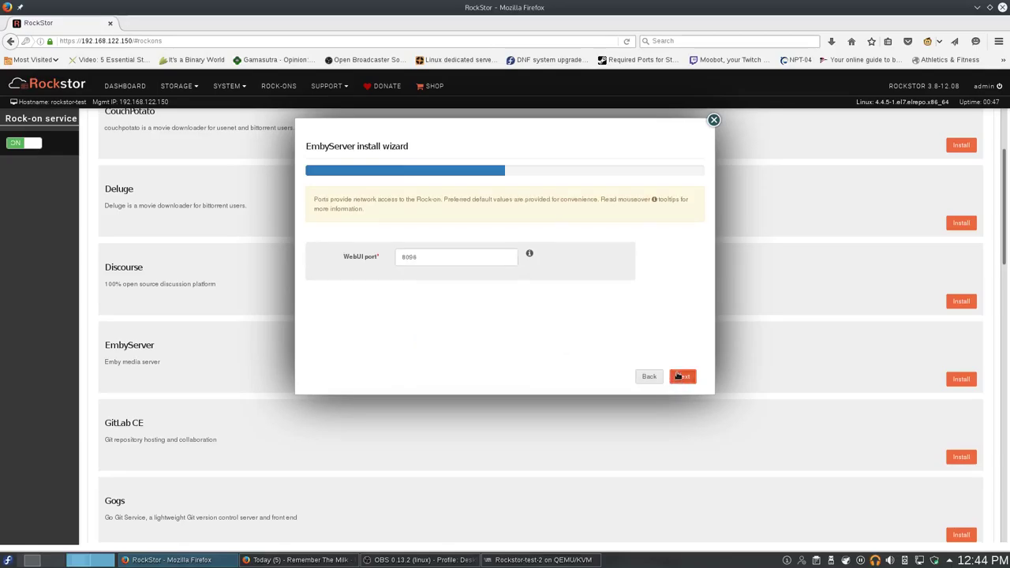
click(679, 377)
click(506, 254)
text(1001)
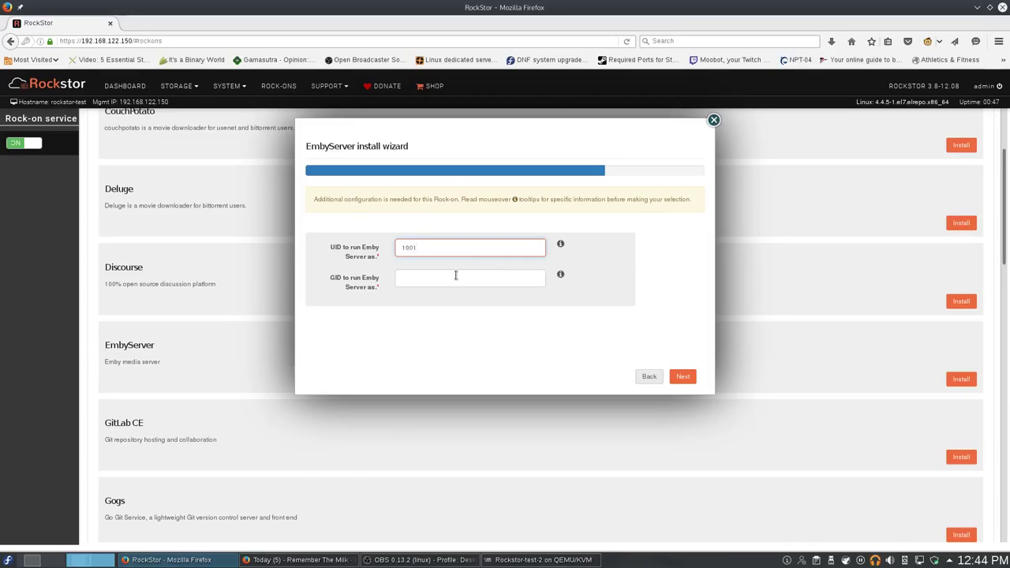
click(455, 278)
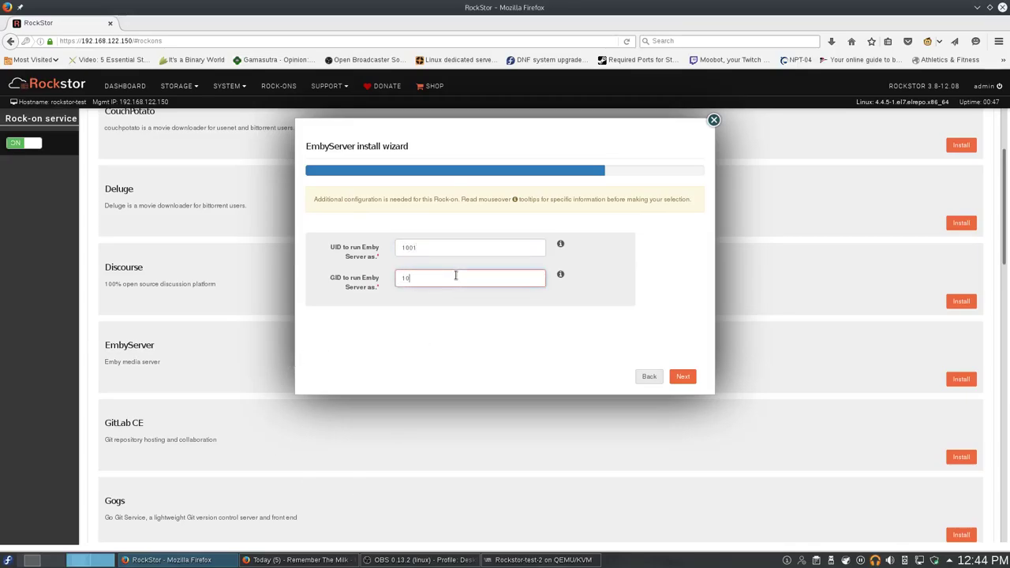
click(680, 377)
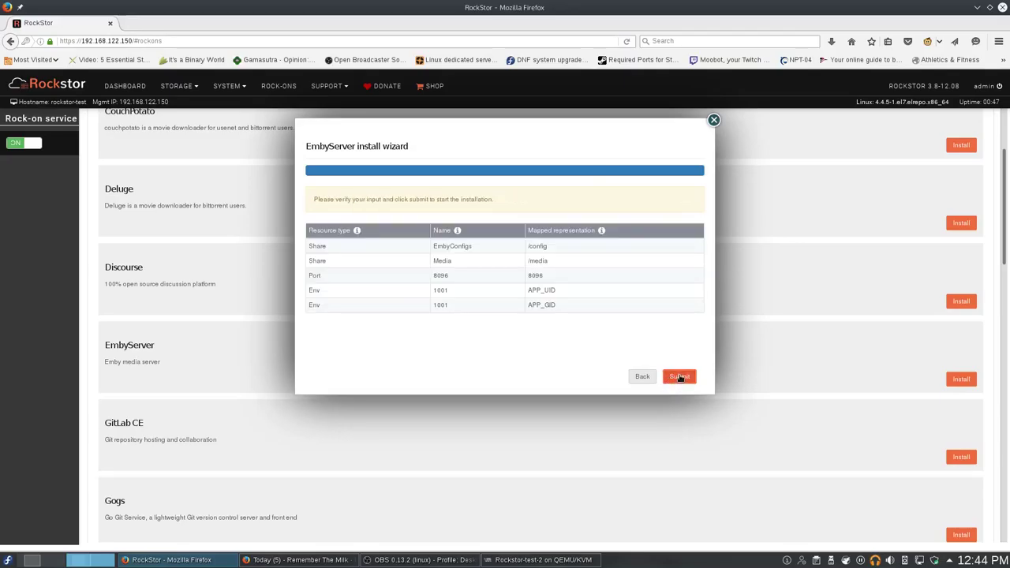
click(679, 377)
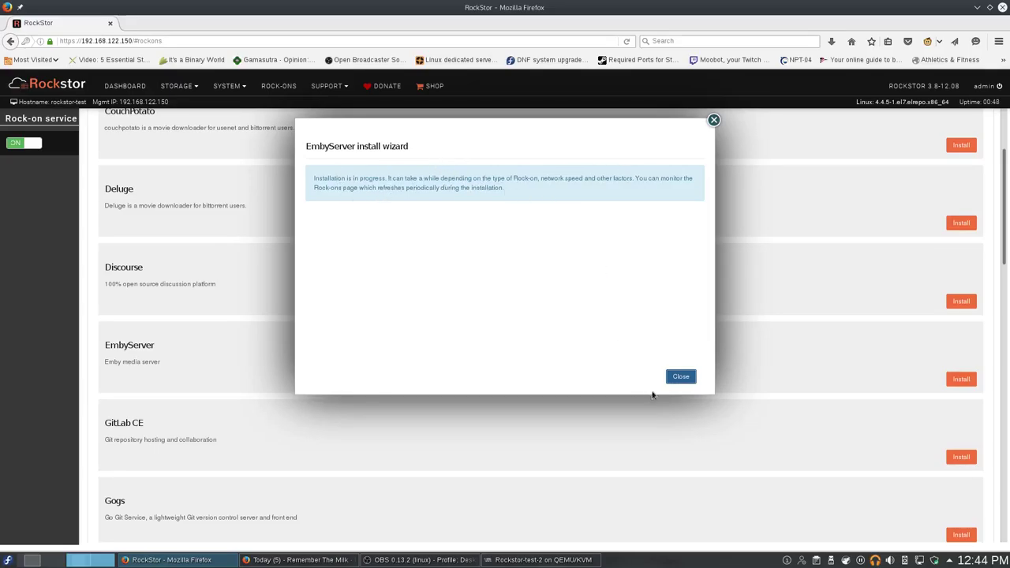
click(680, 377)
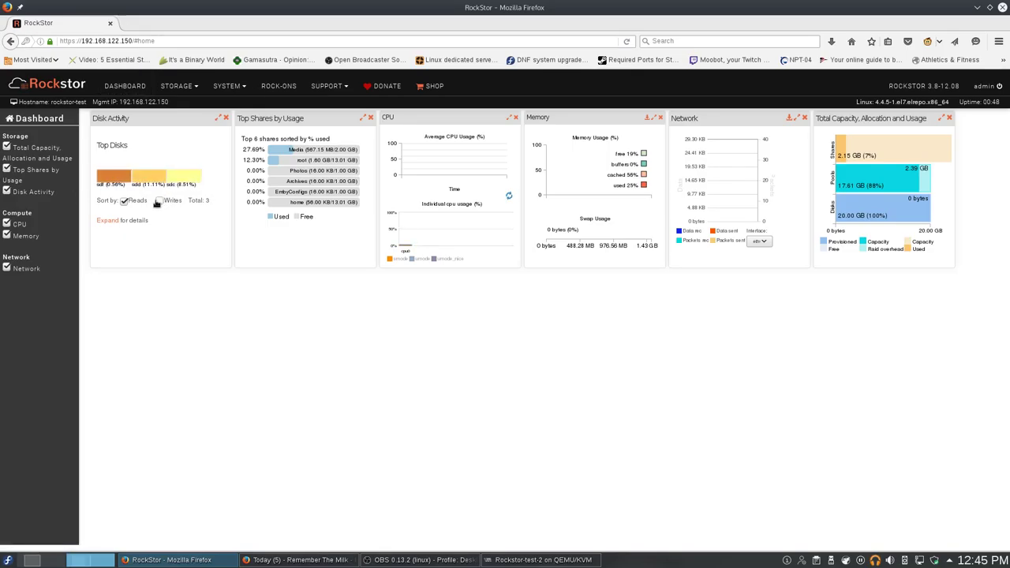
Toggle the Writes series on and off in the Disk Activity chart, then view installed Rock-ons.
click(161, 200)
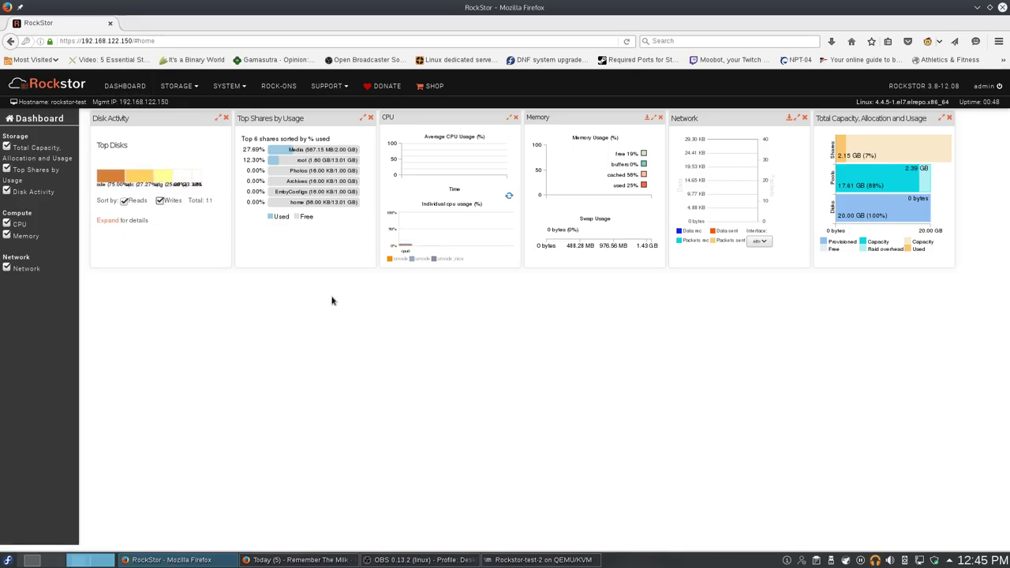
click(161, 200)
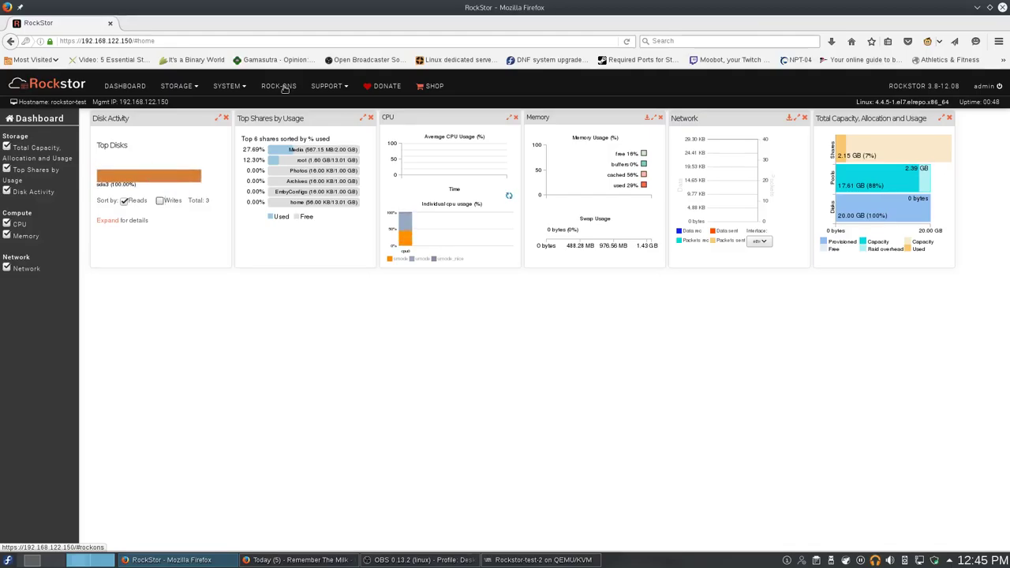
click(284, 86)
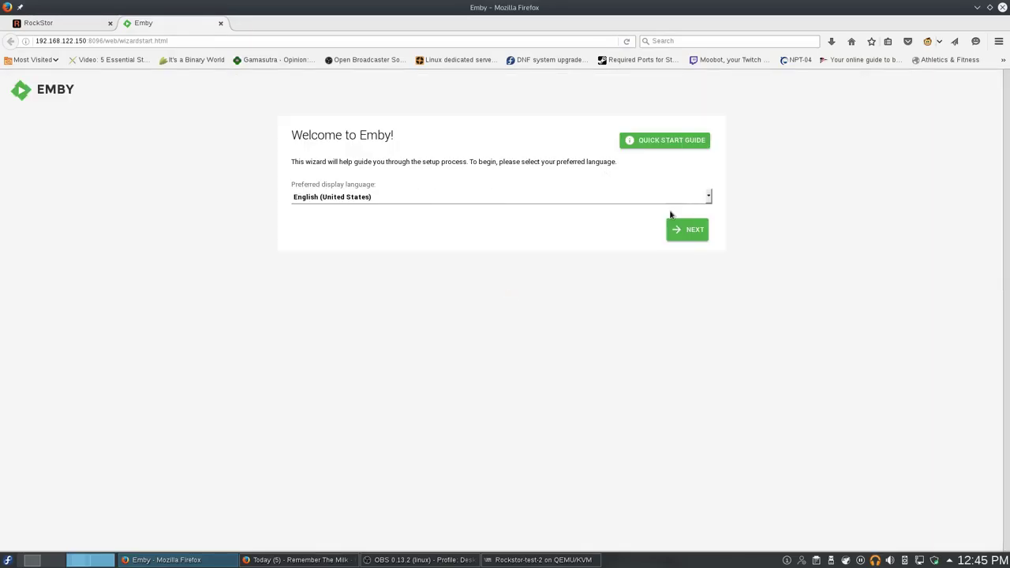
Start Emby setup in English and add a Movies library on the /media folder.
click(683, 235)
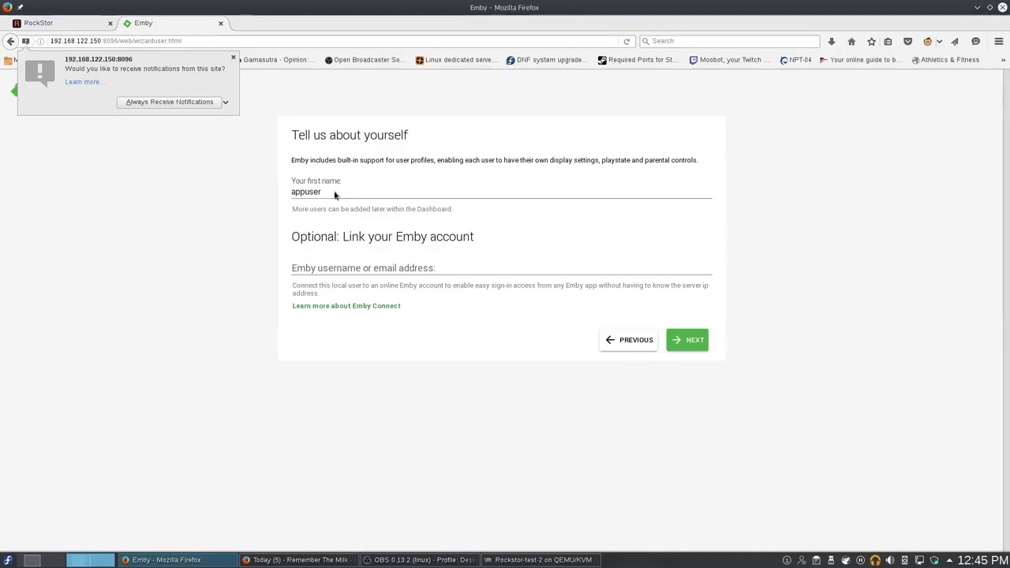
click(694, 342)
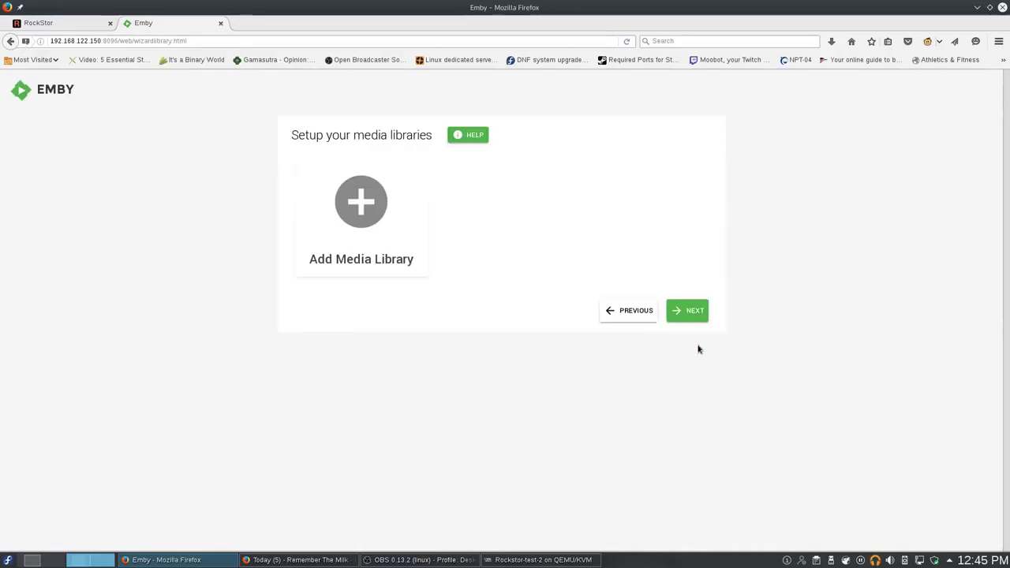
click(354, 207)
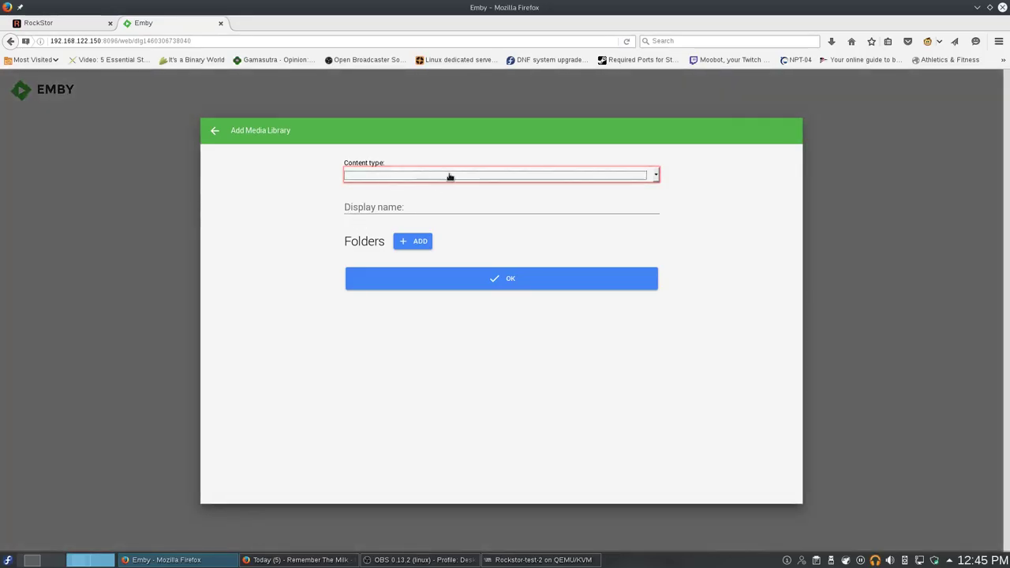
click(450, 175)
click(426, 197)
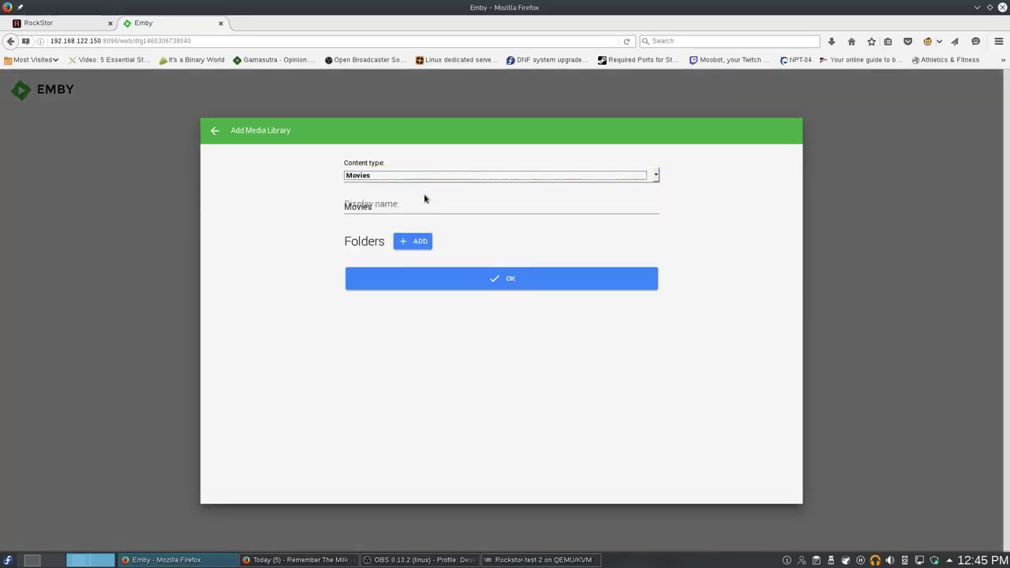
click(419, 243)
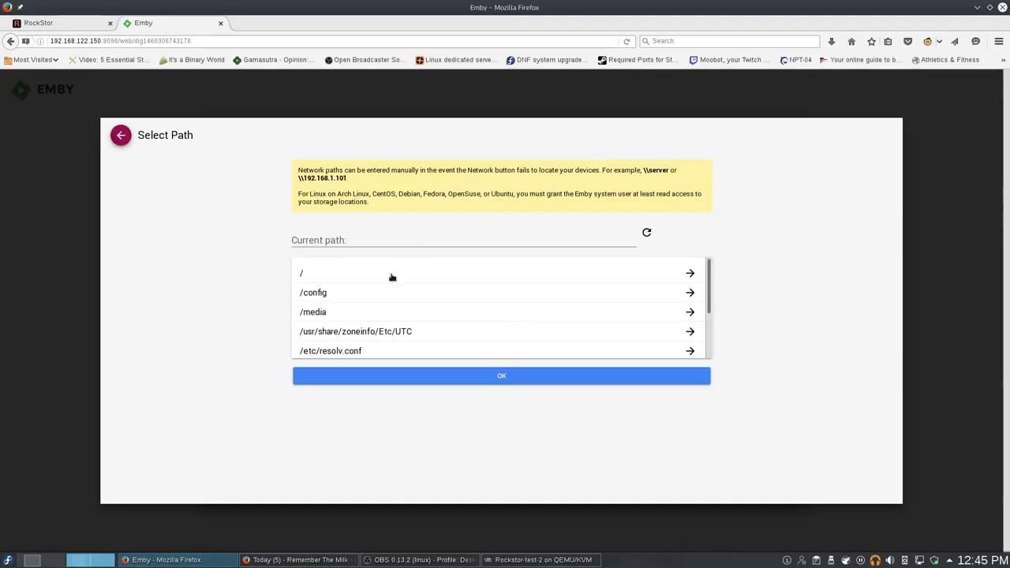
click(323, 314)
click(444, 373)
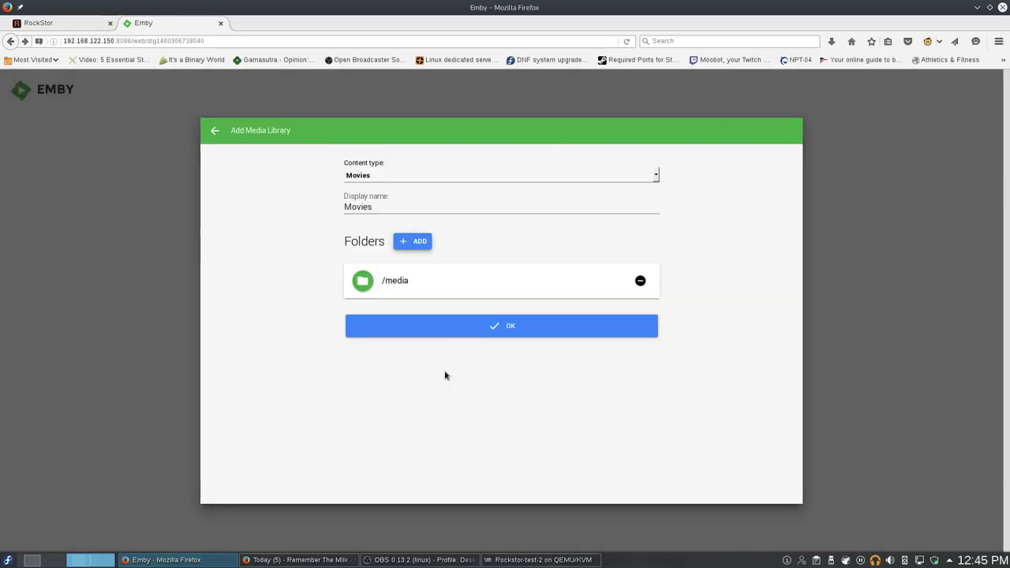
click(486, 329)
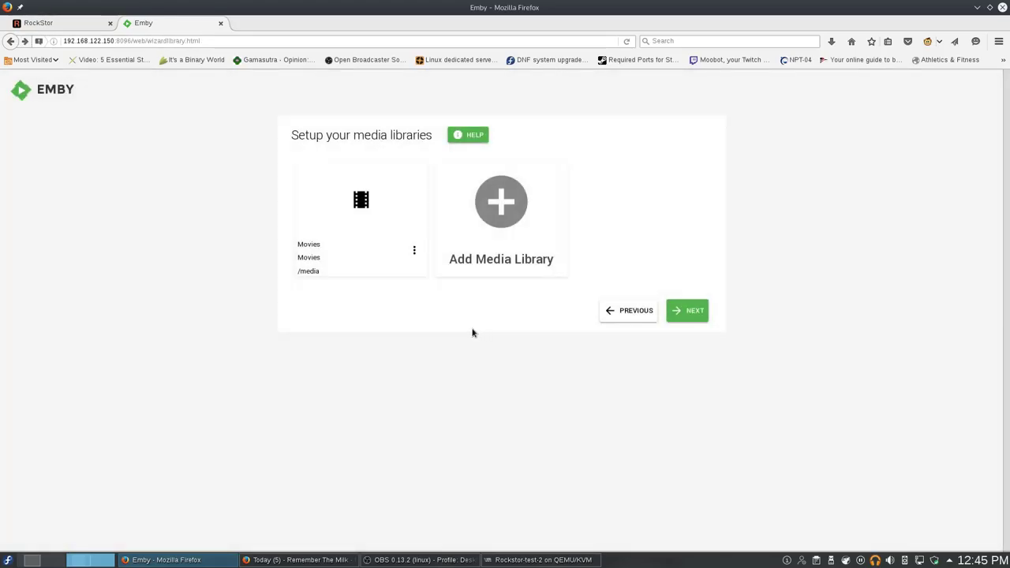
Keep default metadata settings, skip Live TV, accept the terms and finish setup.
click(678, 311)
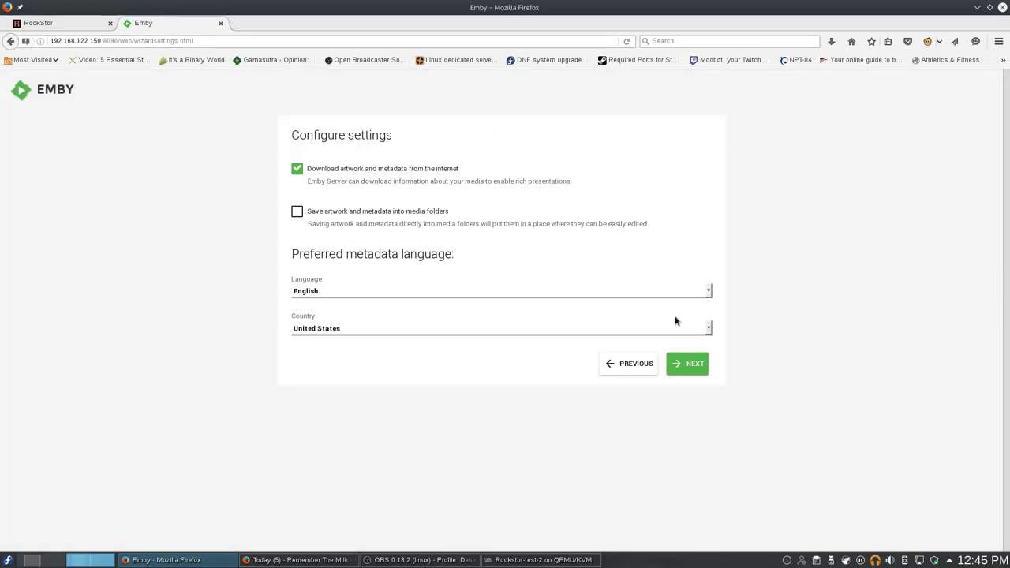
click(701, 370)
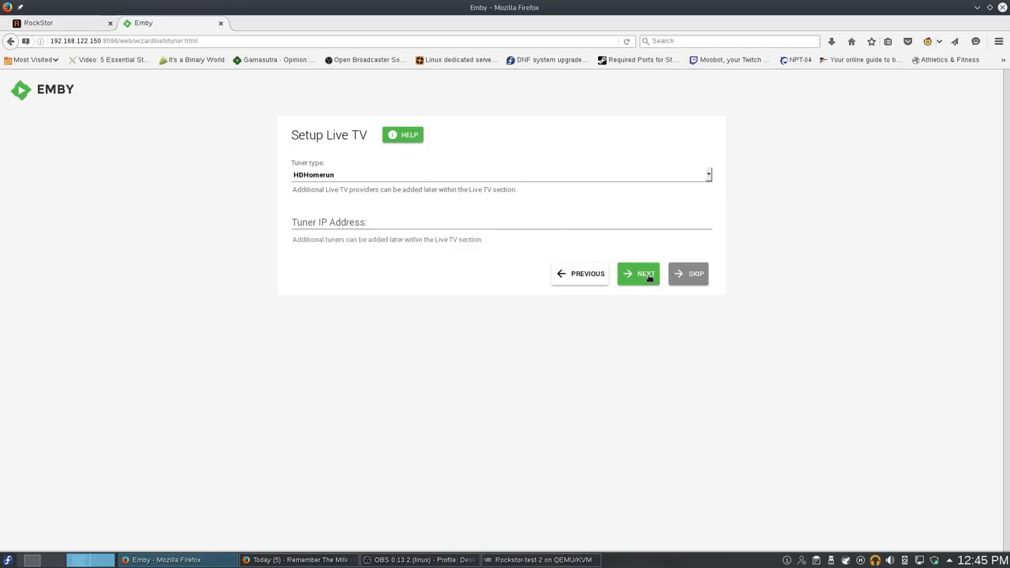
click(687, 274)
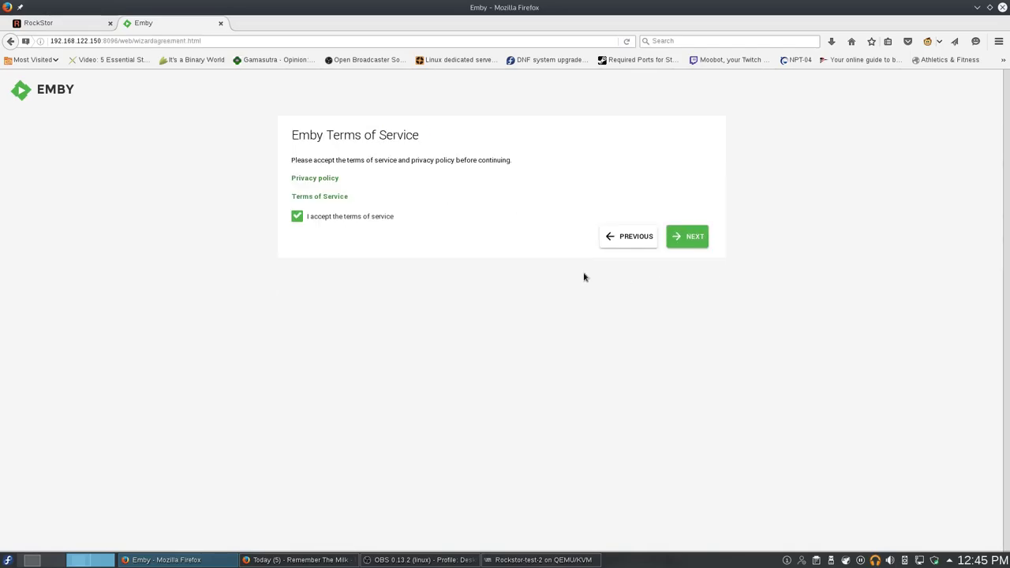
click(697, 241)
click(691, 243)
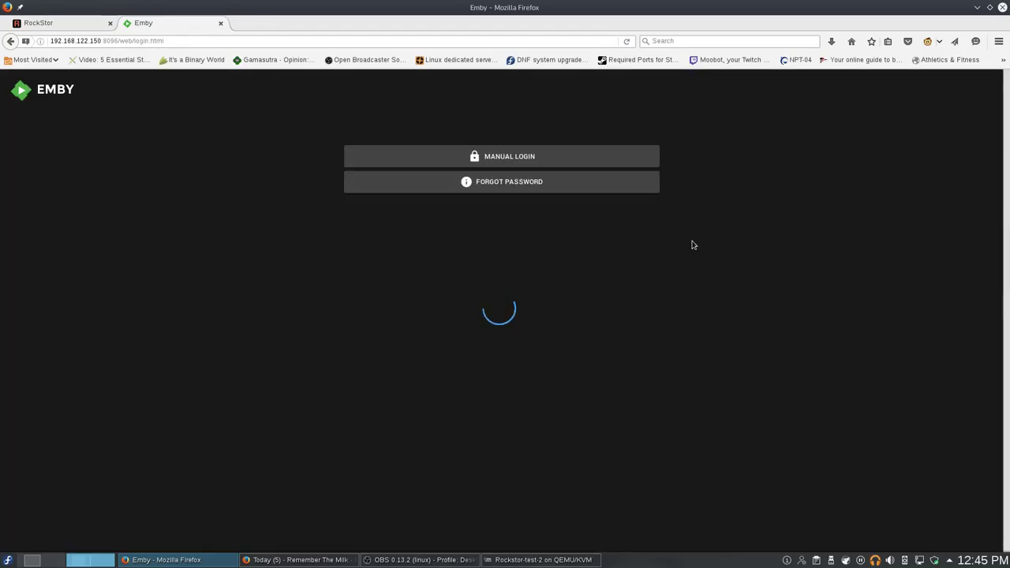
Sign in as the local user and open the Movies library, dismissing the multi-select tip.
click(552, 215)
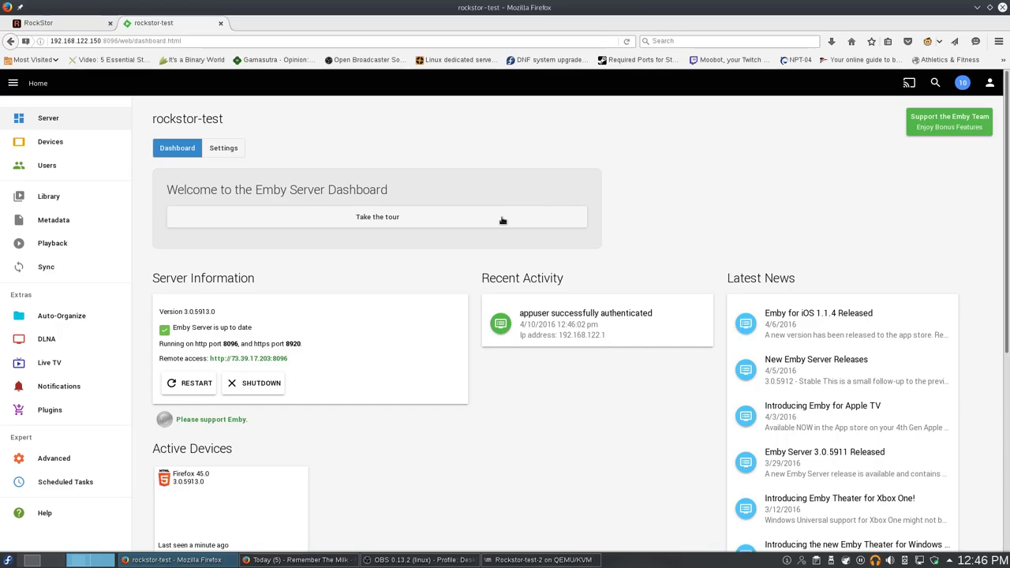
scroll(441, 248, down, 3)
scroll(433, 246, down, 2)
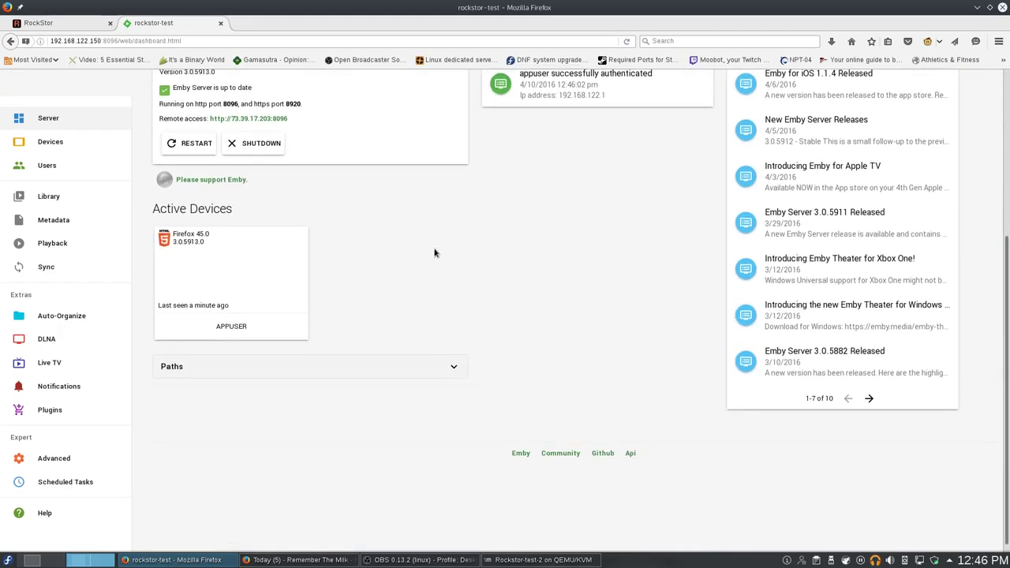
scroll(432, 245, up, 5)
click(14, 83)
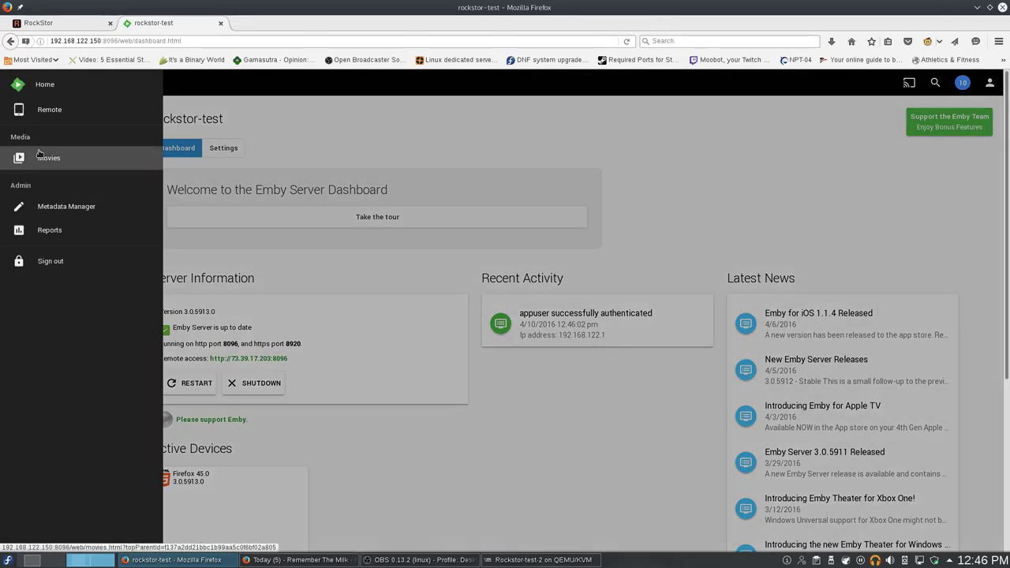
click(40, 153)
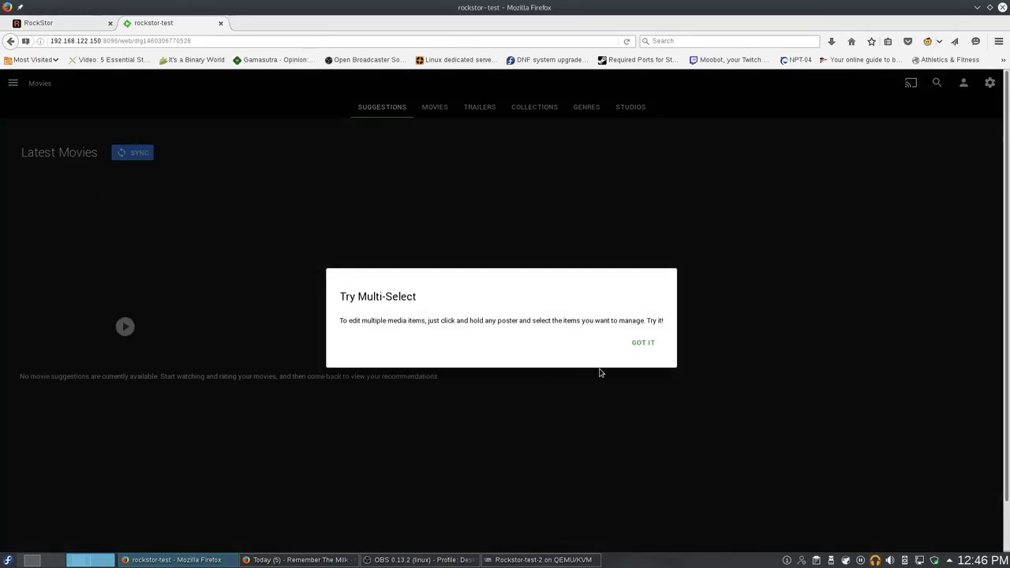
click(642, 343)
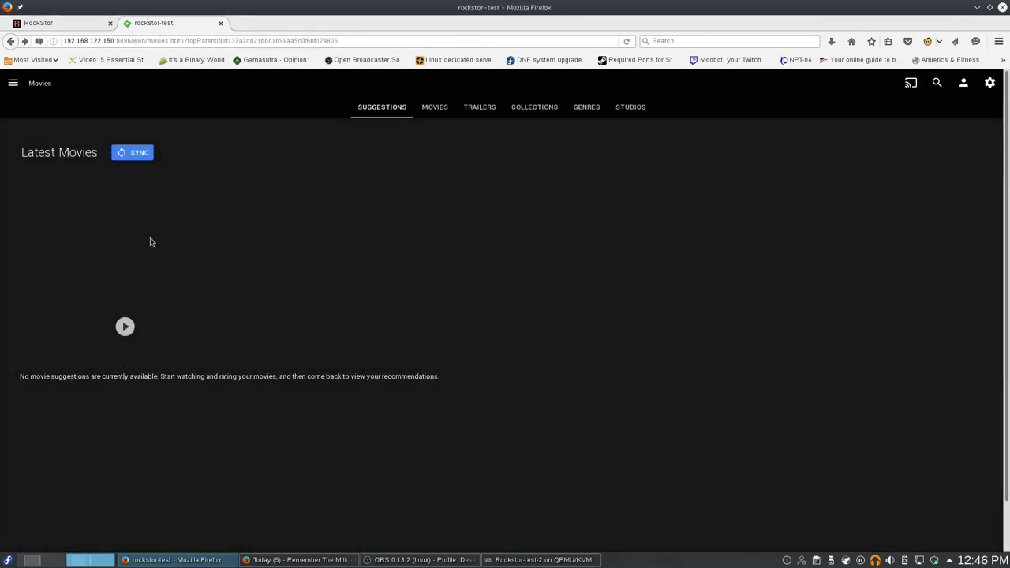
Cycle through the Movies, Trailers and Suggestions views, then bring up the navigation drawer.
click(447, 112)
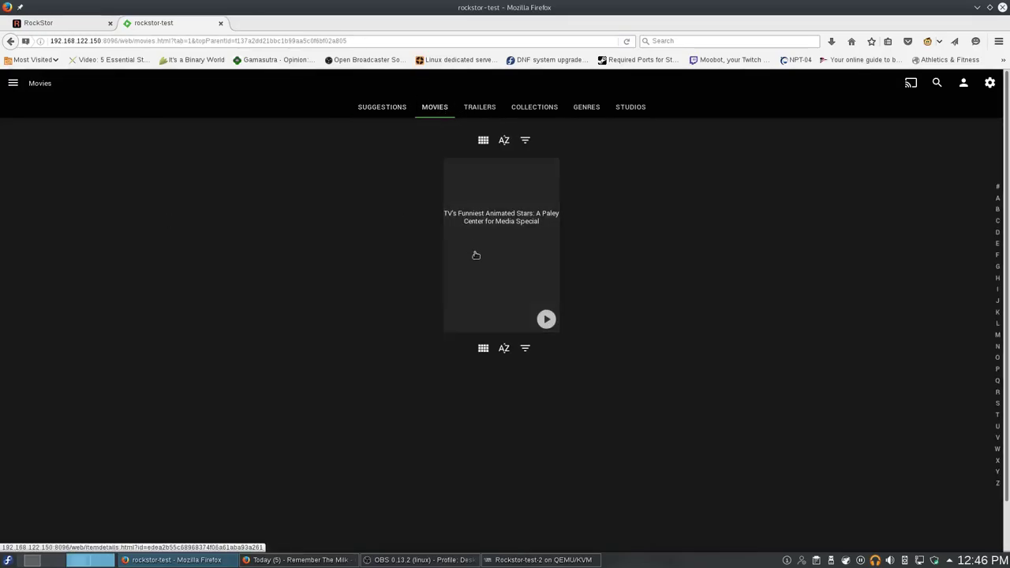
mouse_move(475, 260)
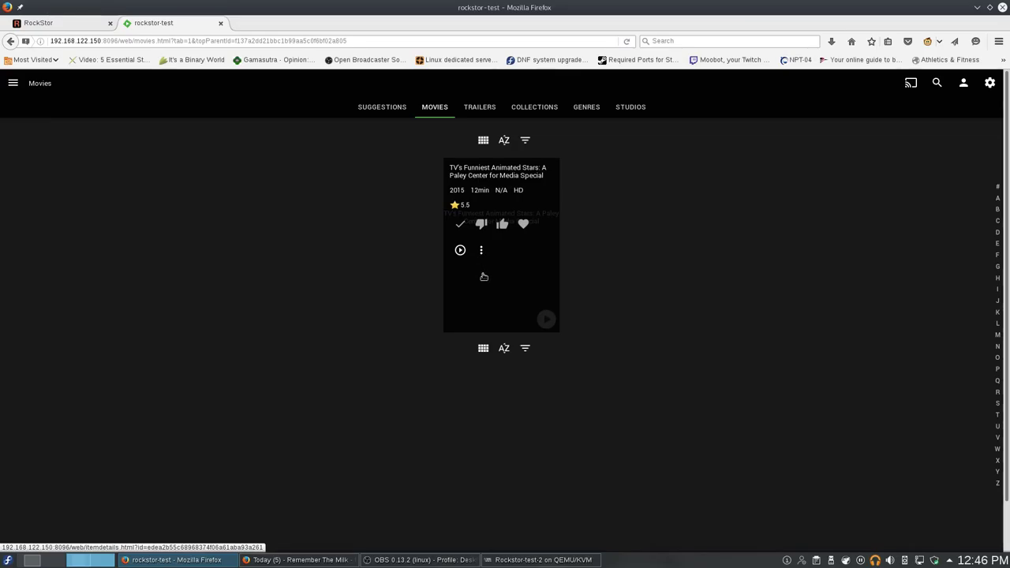
click(479, 109)
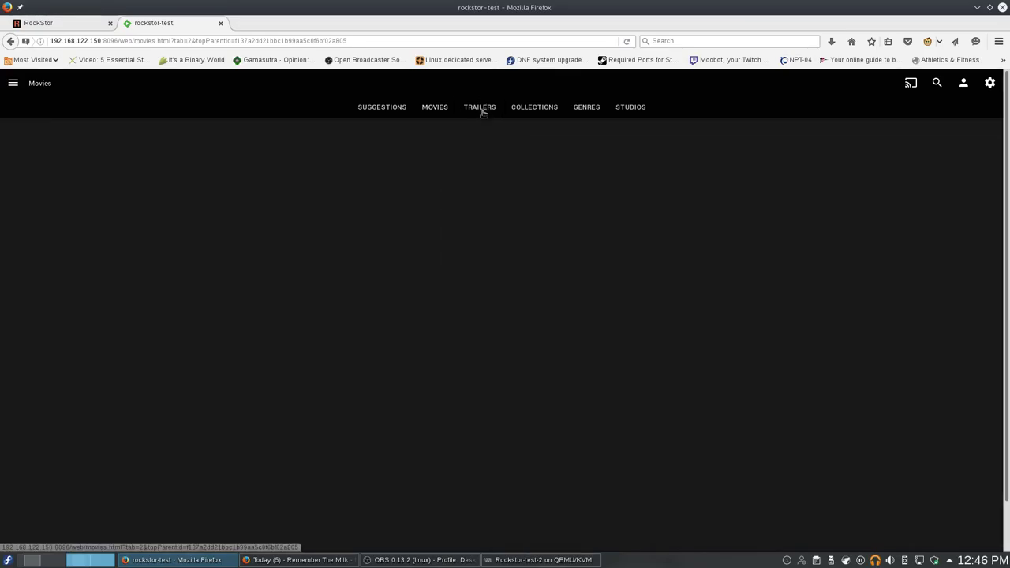
click(436, 107)
click(387, 106)
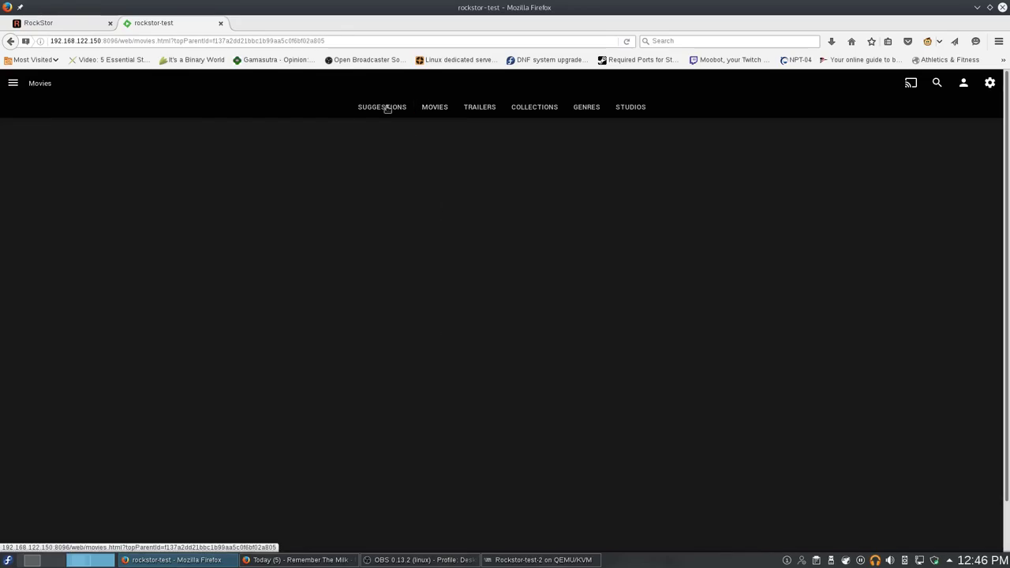
click(14, 83)
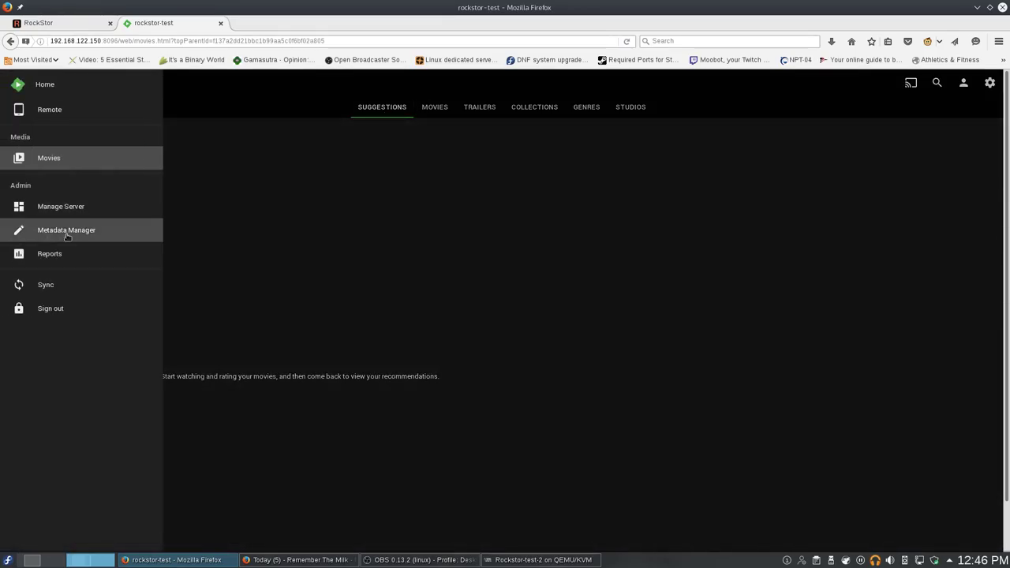
In Metadata Manager, select the Cosmos Laundromat file misidentified as 'TV's Funniest Animated Stars'.
click(70, 232)
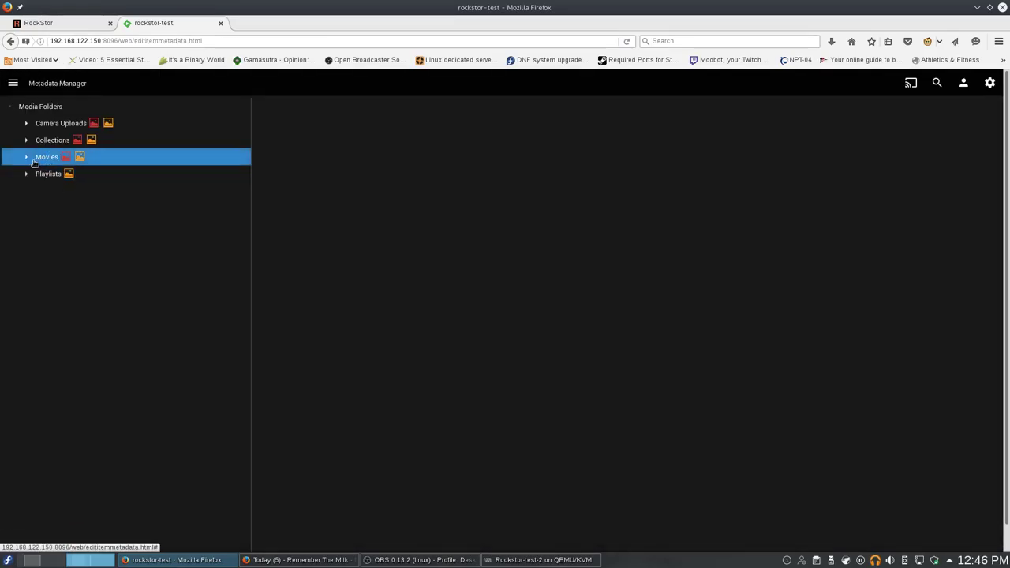
click(27, 158)
click(87, 174)
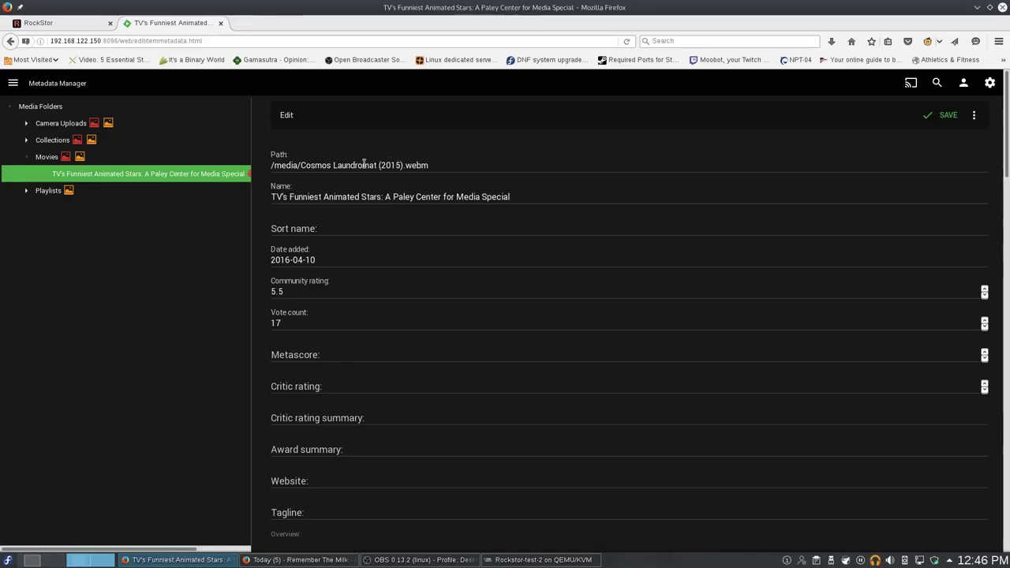
click(284, 199)
drag(272, 198, 518, 197)
click(545, 211)
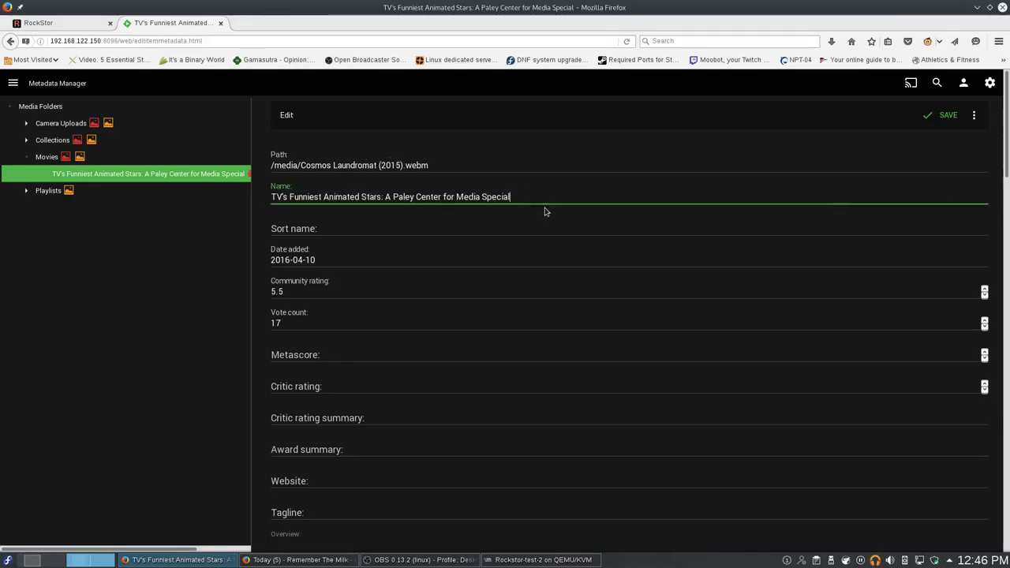
click(973, 115)
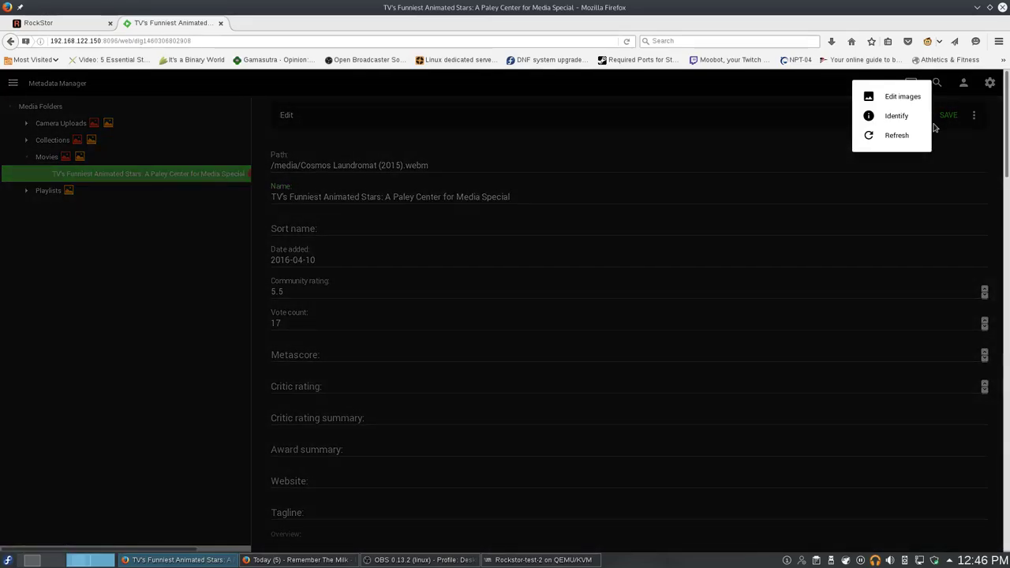
Clear the old Name, IMDb Id and Year 2015 criteria in the Identify dialog.
click(904, 117)
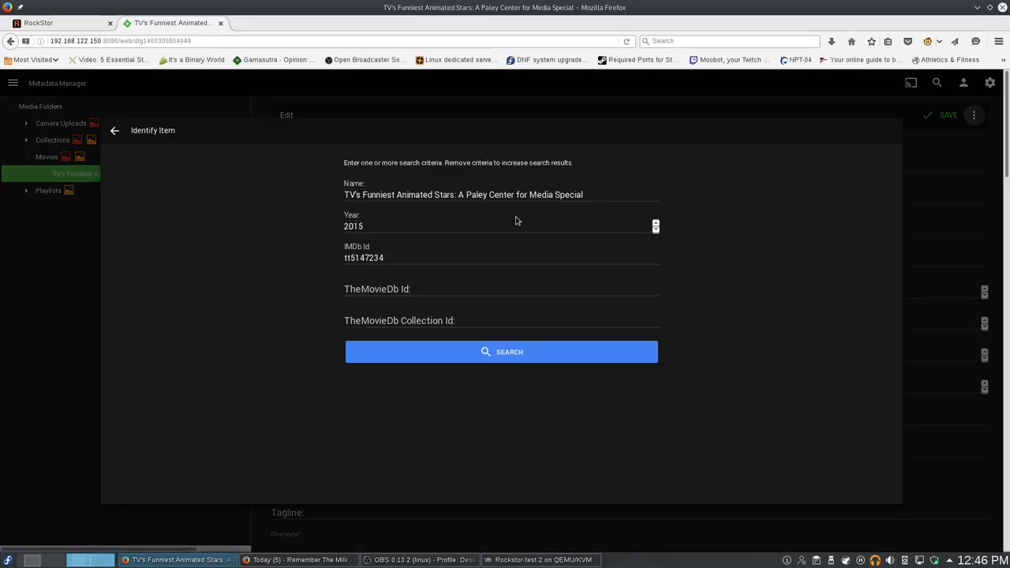
key(ctrl+a)
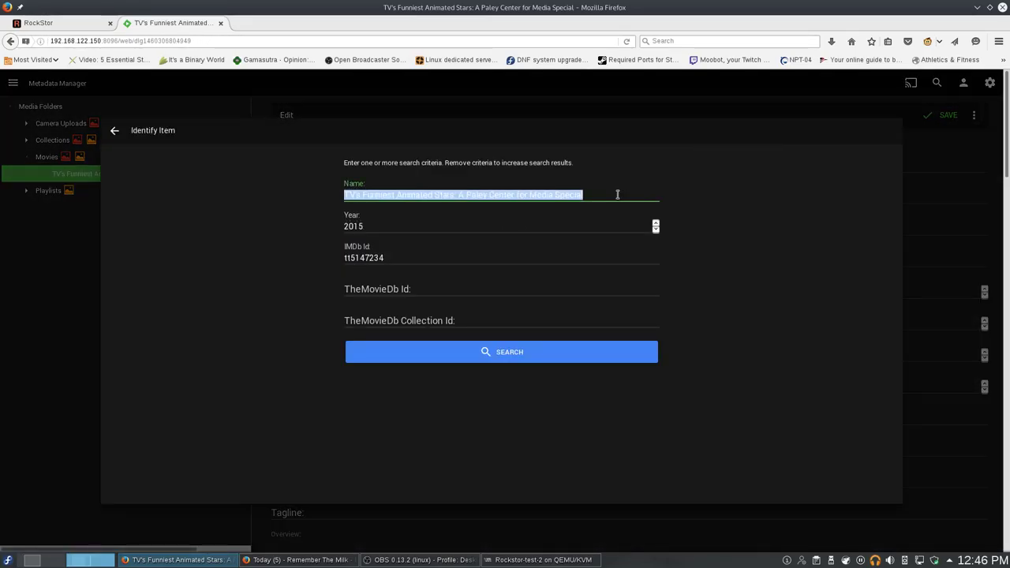
key(BackSpace)
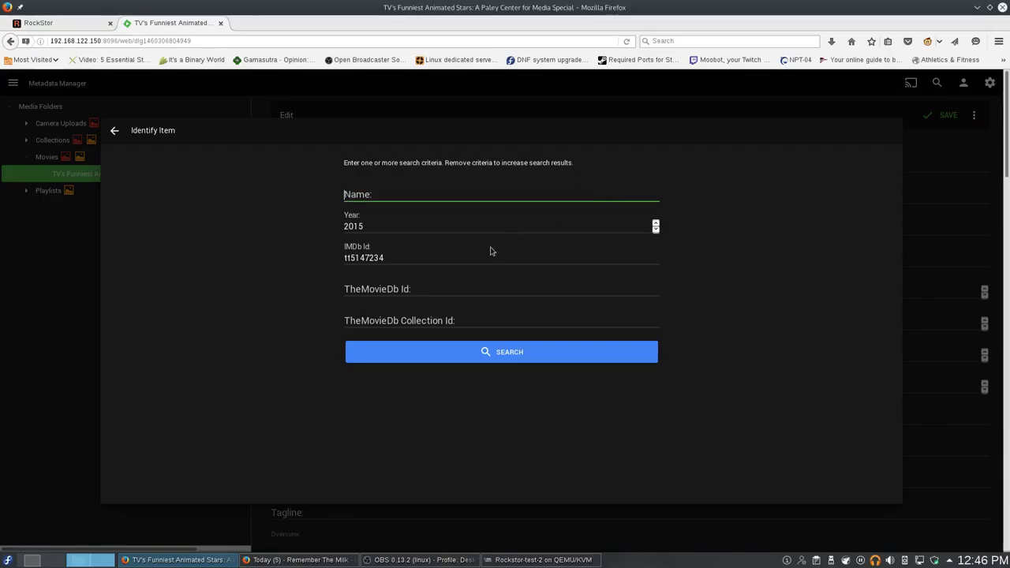
double_click(471, 256)
key(BackSpace)
click(411, 222)
double_click(400, 224)
key(BackSpace)
Search for 'Cosmos Laundromat' and submit the first match, replacing existing images.
click(272, 178)
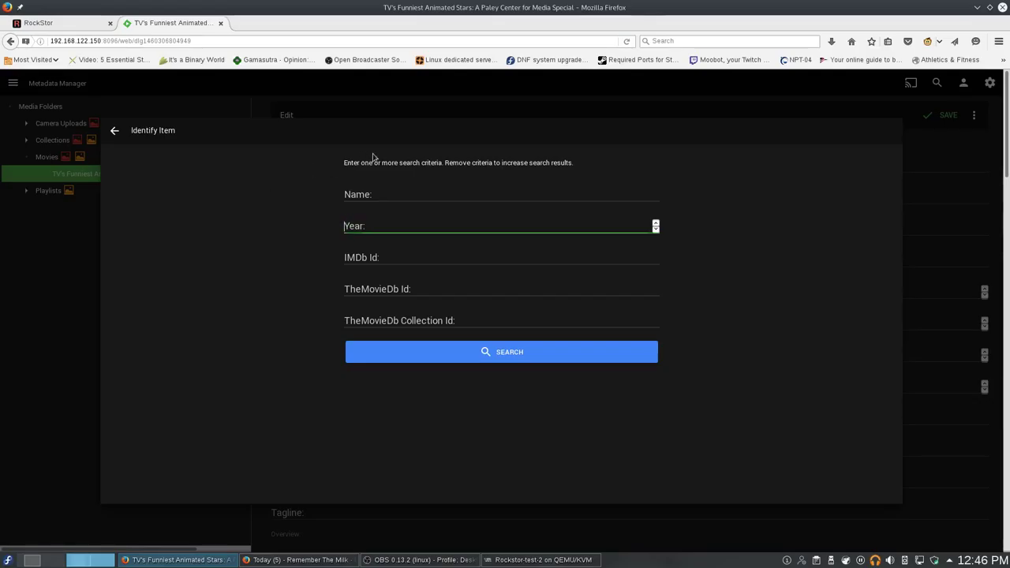
triple_click(377, 160)
click(379, 158)
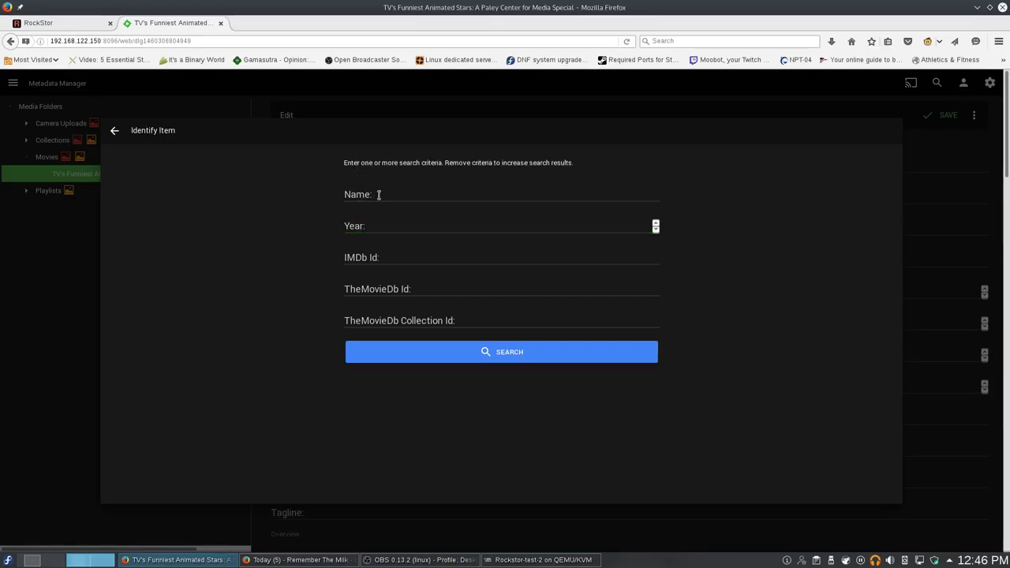
click(379, 195)
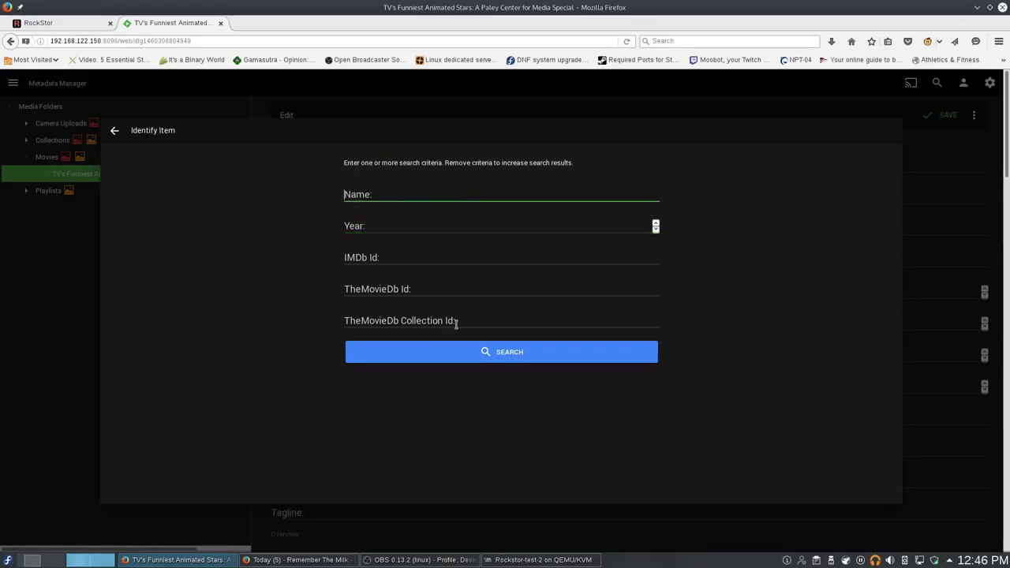
text(Cosmos Laundromat)
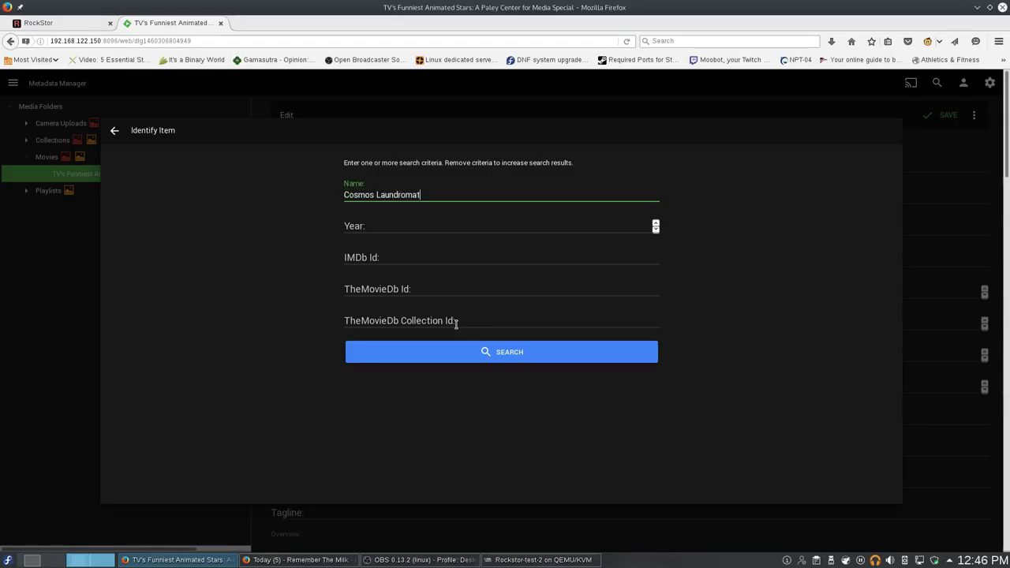
click(543, 353)
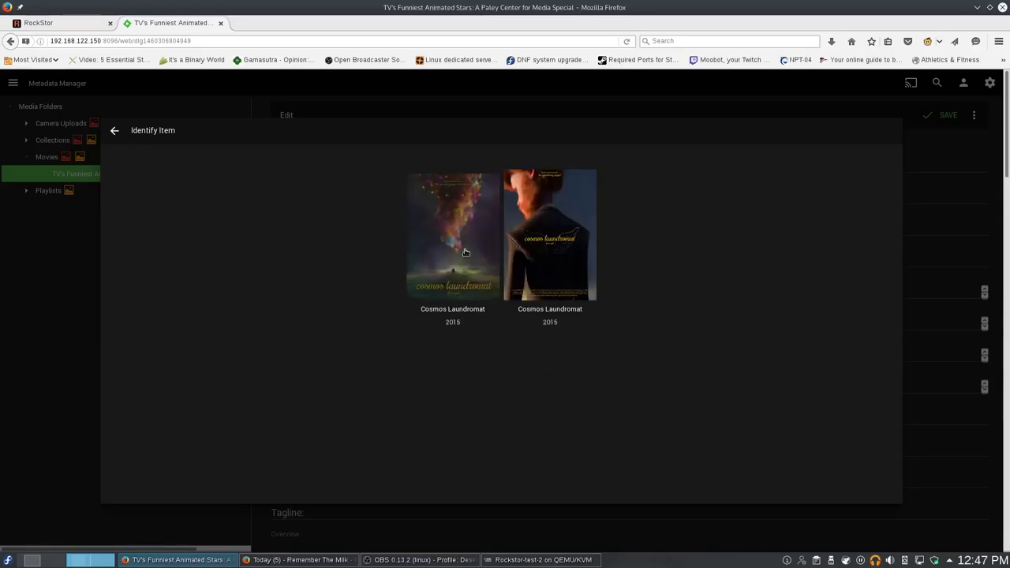
click(466, 251)
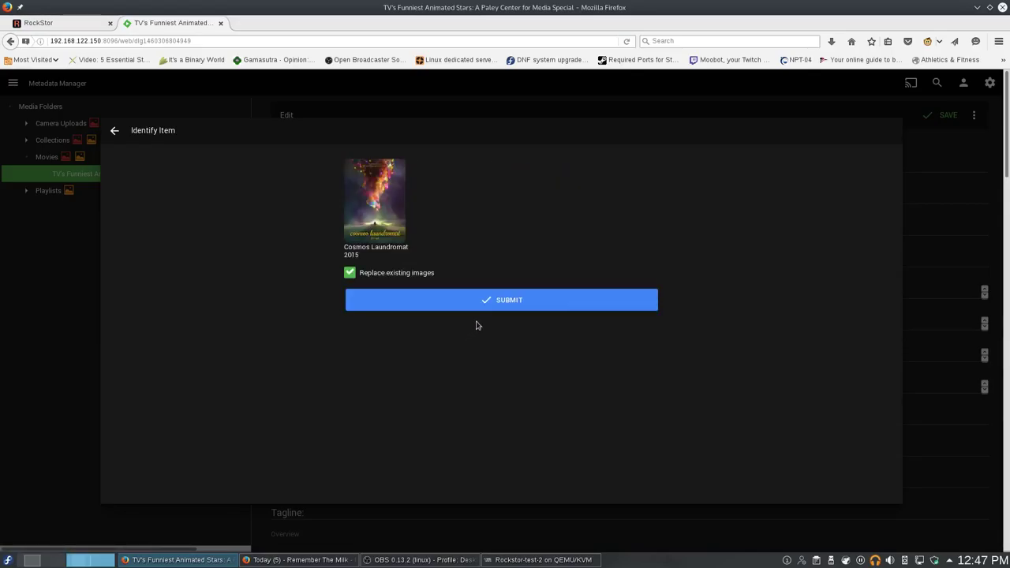
click(486, 298)
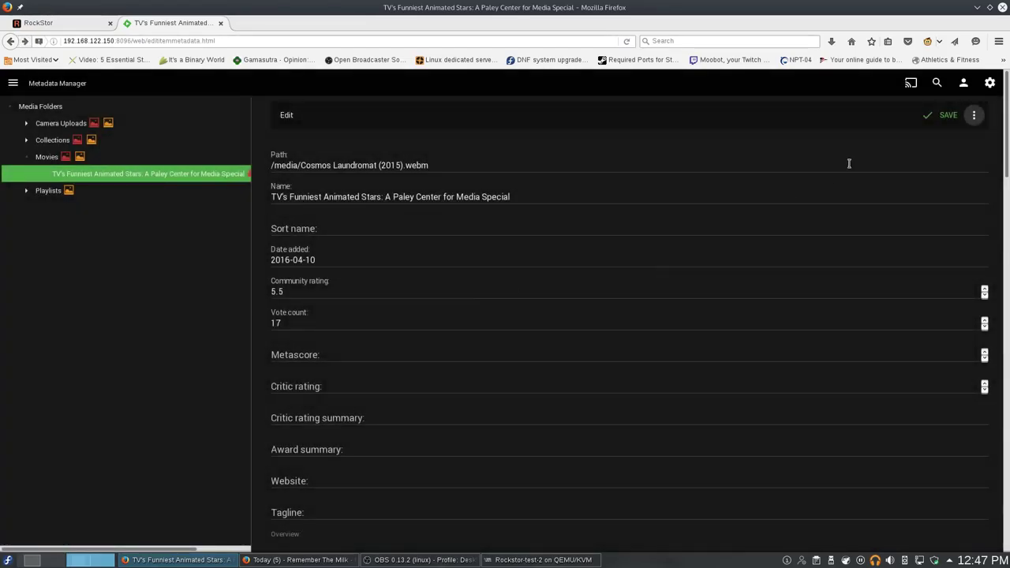
Save the movie's metadata and reselect the item in the Movies folder.
click(939, 117)
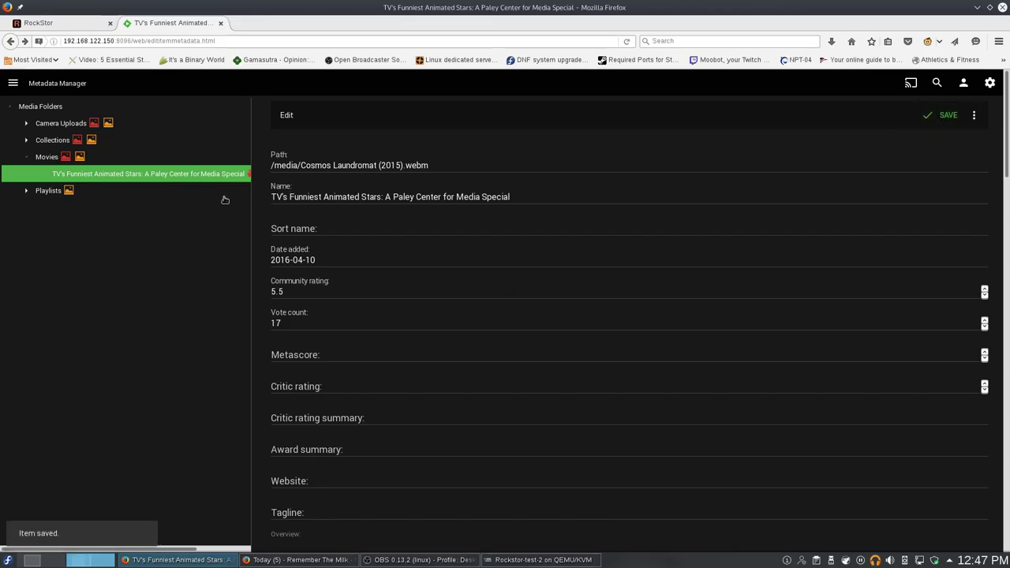
click(20, 156)
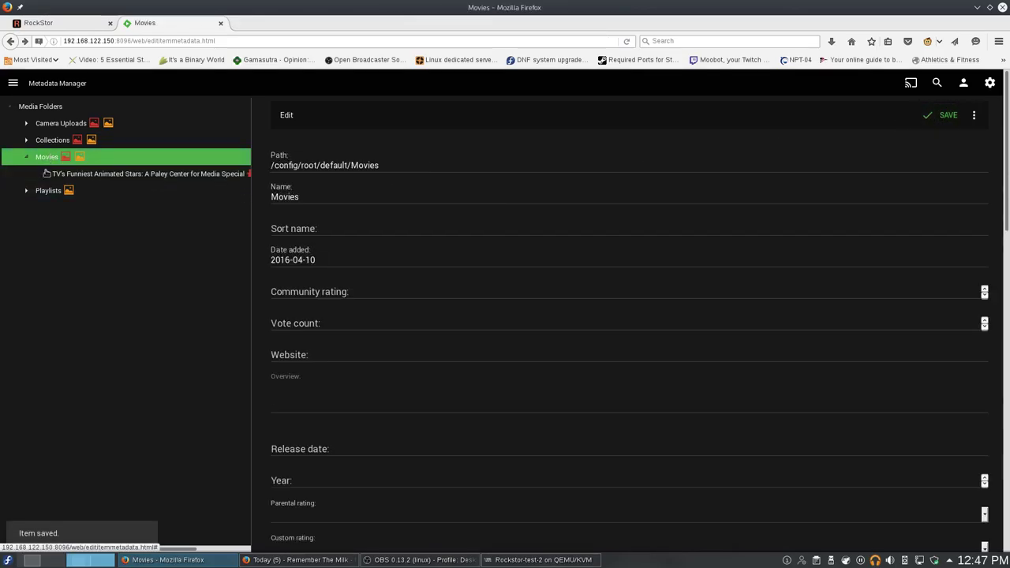
click(55, 176)
scroll(811, 315, down, 10)
scroll(811, 315, down, 10)
scroll(811, 316, up, 20)
scroll(672, 261, up, 1)
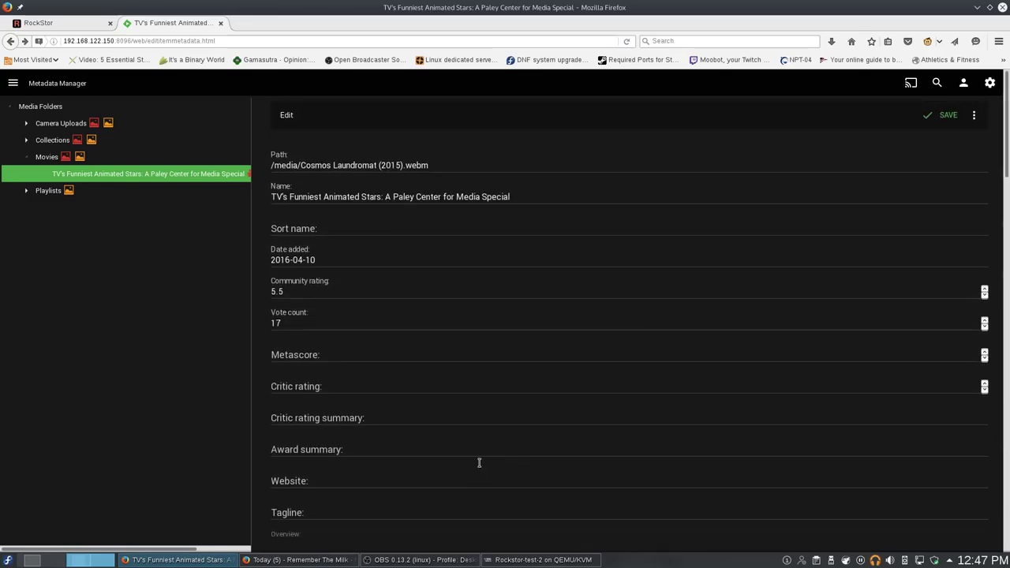
click(642, 223)
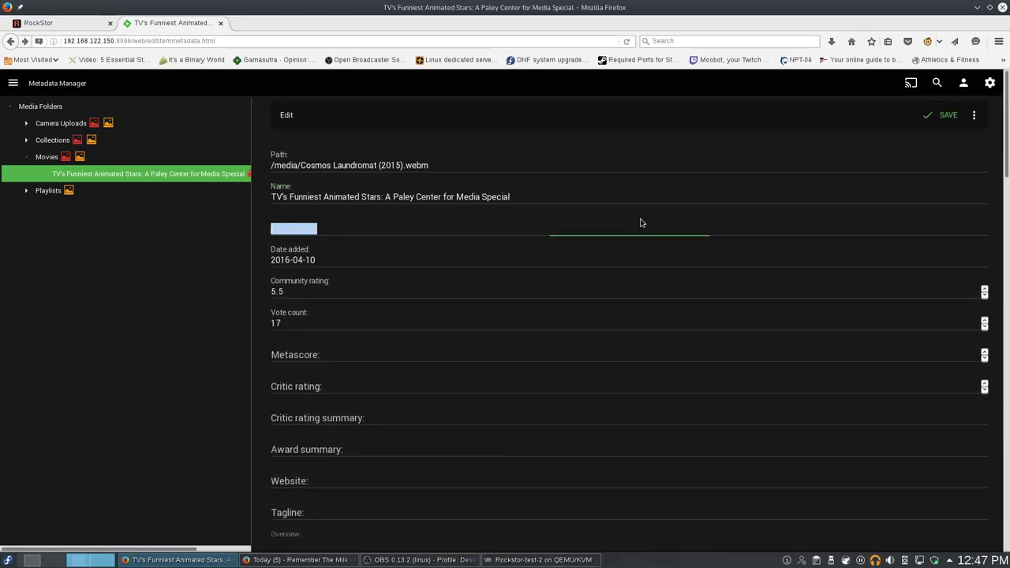
Run a full metadata refresh on the movie.
click(973, 115)
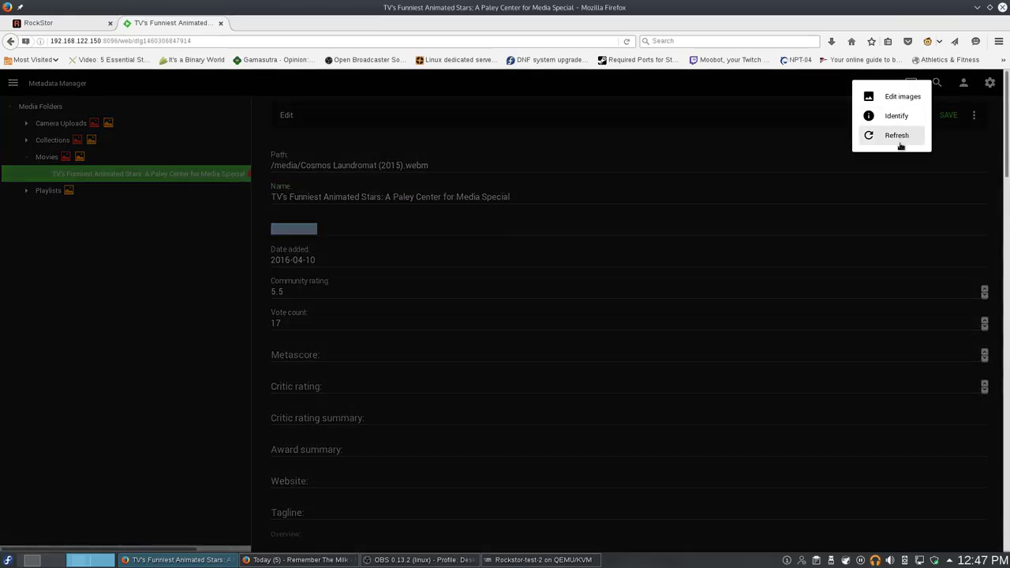
click(898, 136)
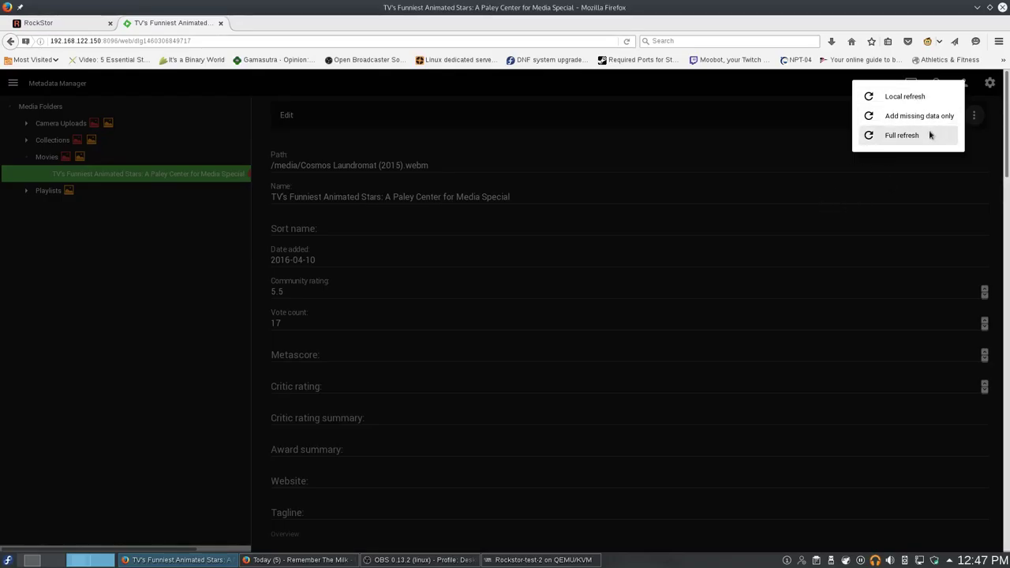
click(931, 134)
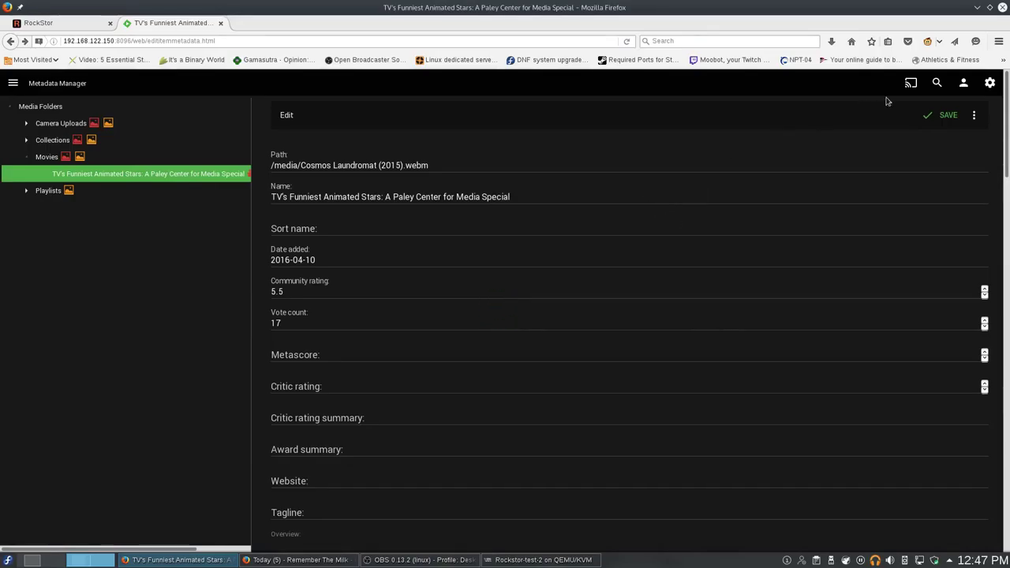
Re-identify the movie as Cosmos Laundromat with the first poster match, then show the Refresh options.
click(973, 115)
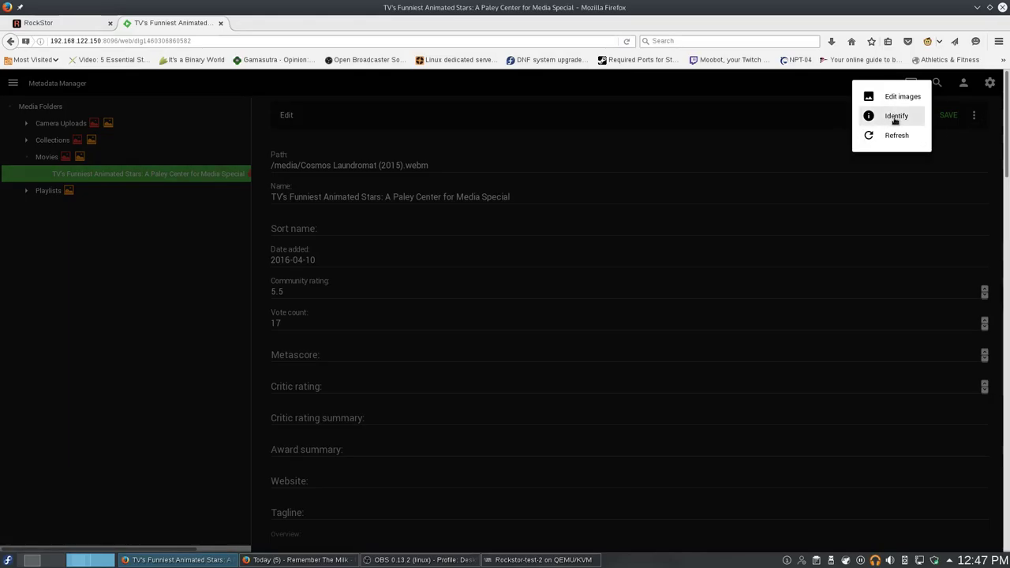
click(896, 114)
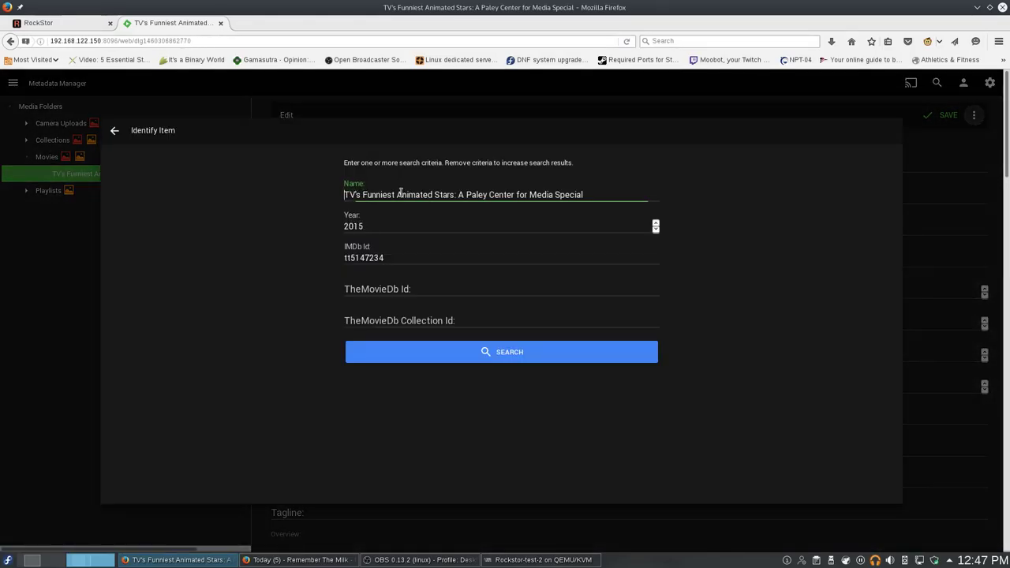
triple_click(536, 192)
text(C)
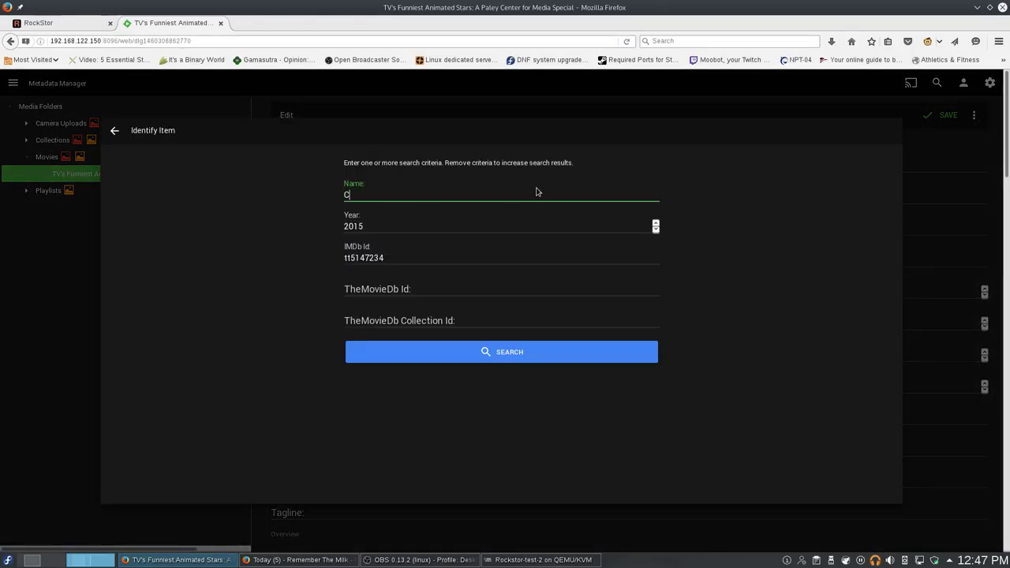
text(osmos Laundromat)
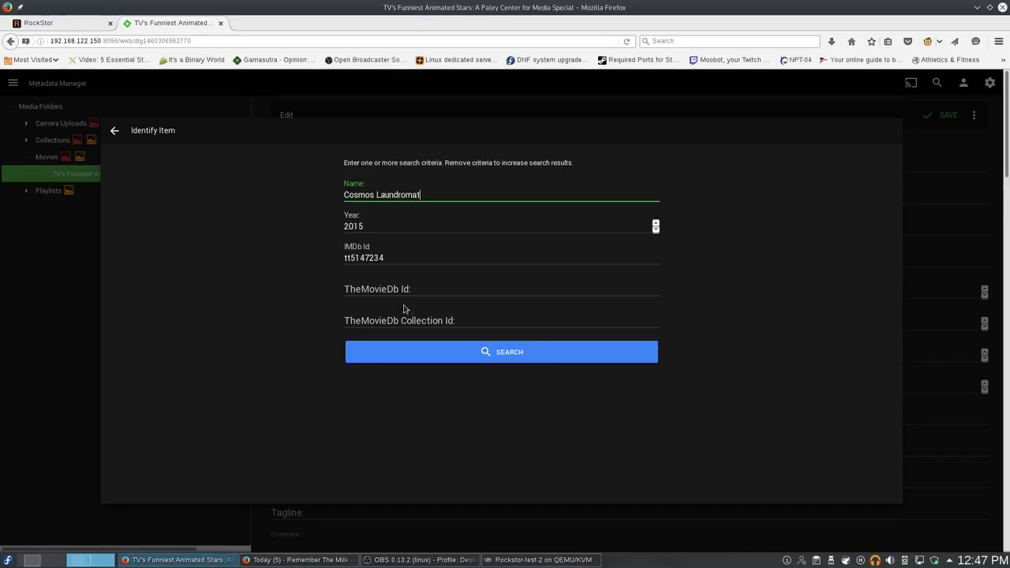
key(Tab)
key(Tab)
key(BackSpace)
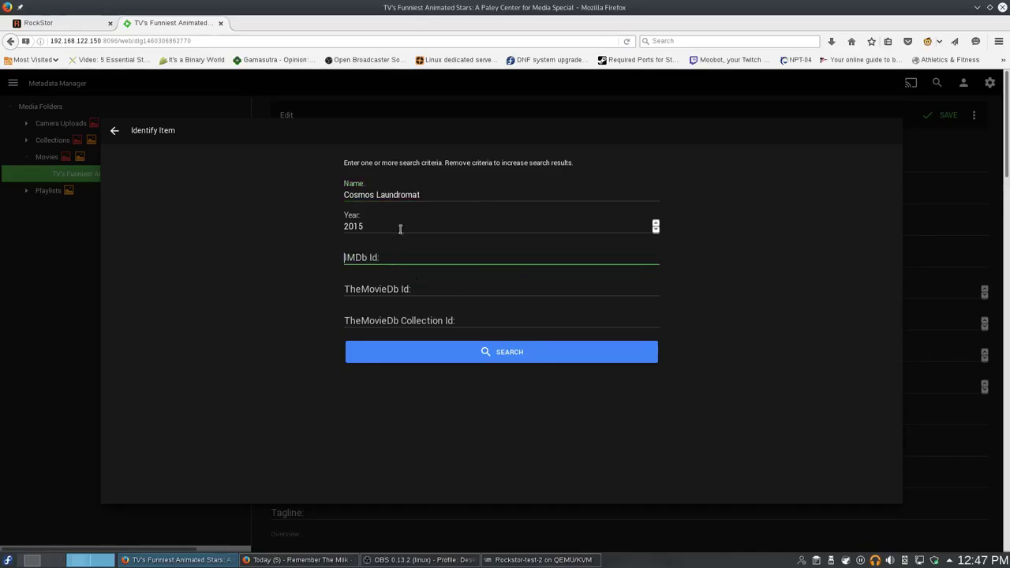
double_click(400, 227)
key(BackSpace)
click(445, 356)
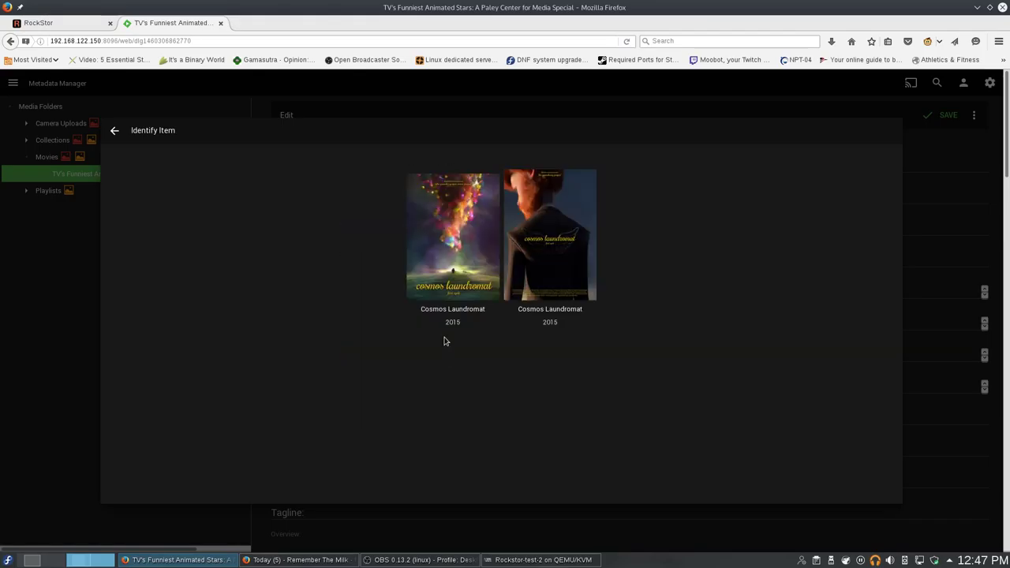
click(472, 291)
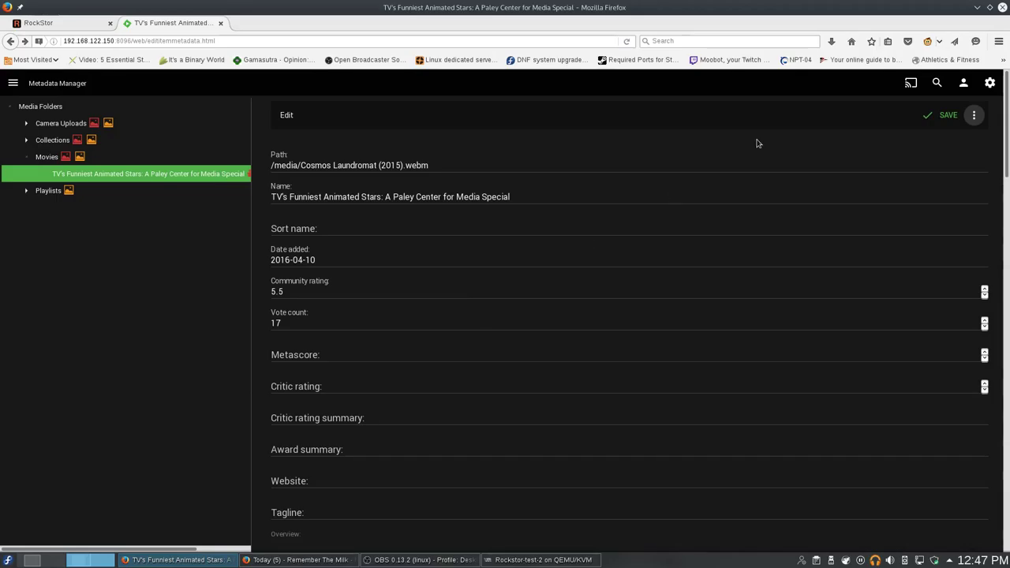
click(974, 114)
click(899, 135)
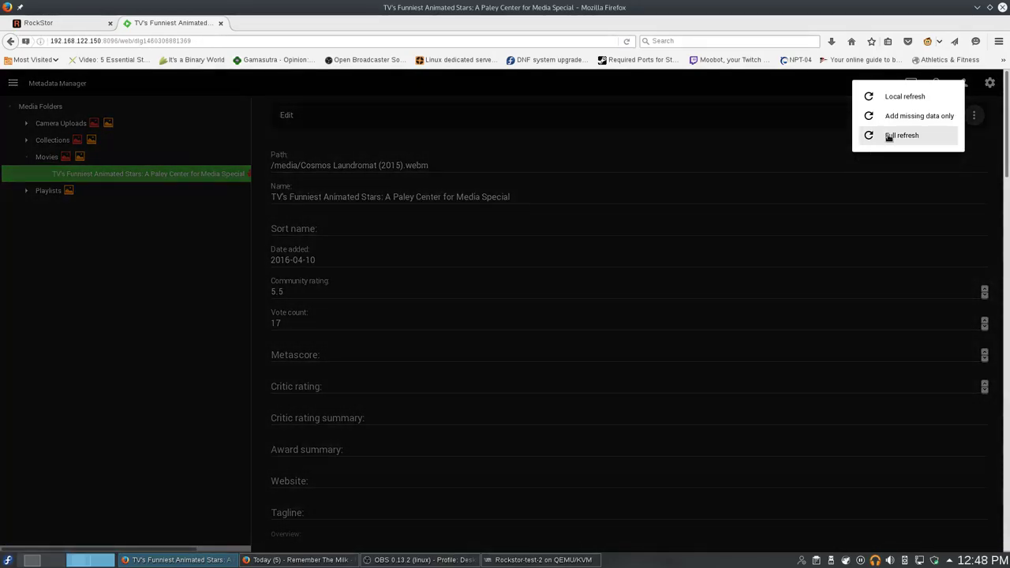
Run a full refresh, then delete the wrong IMDb Id under External Id's.
click(885, 135)
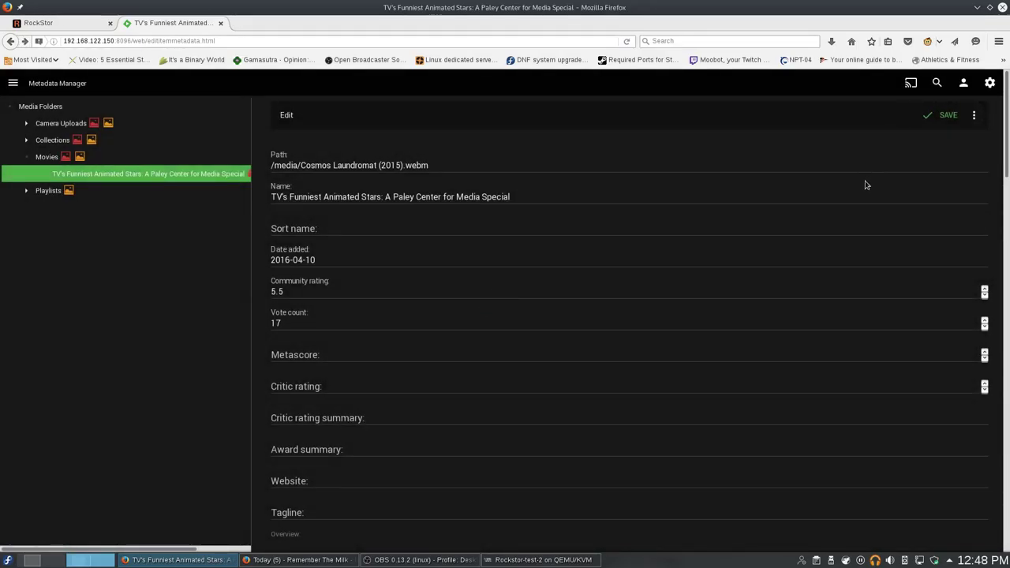
scroll(428, 228, down, 3)
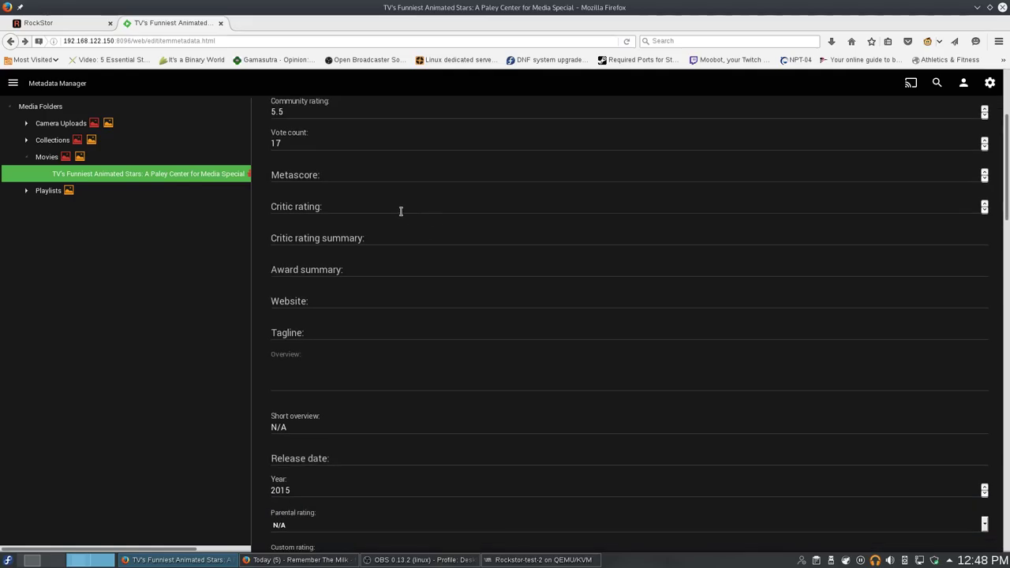
scroll(402, 212, down, 5)
scroll(378, 354, down, 4)
click(361, 314)
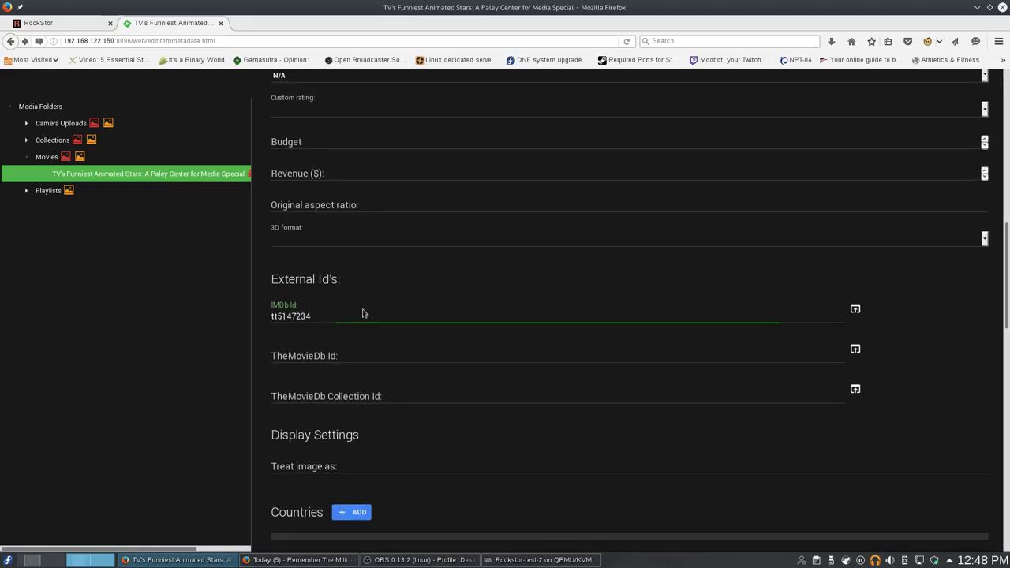
key(ctrl+a)
key(BackSpace)
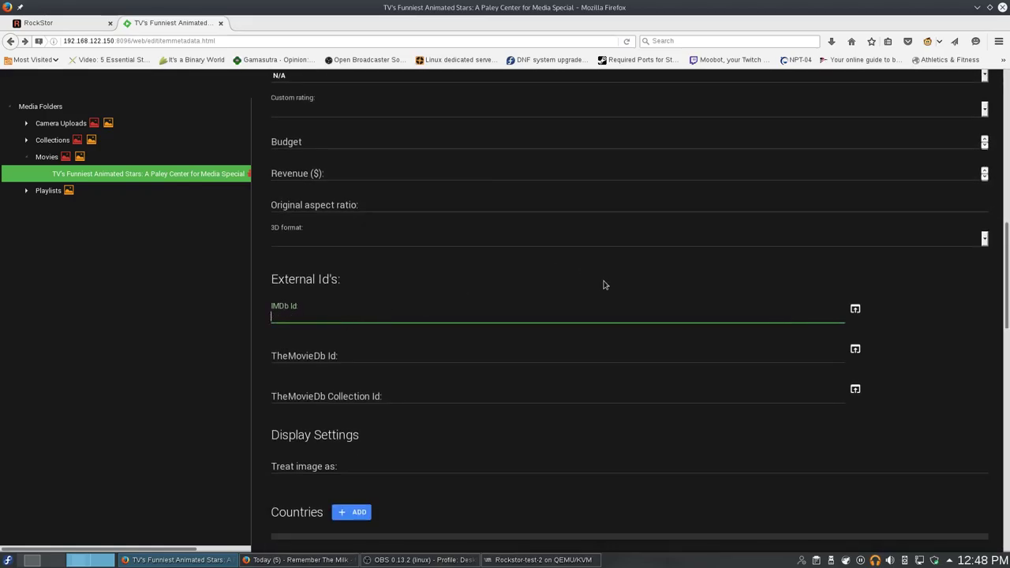
click(753, 279)
scroll(804, 293, down, 8)
scroll(803, 293, down, 8)
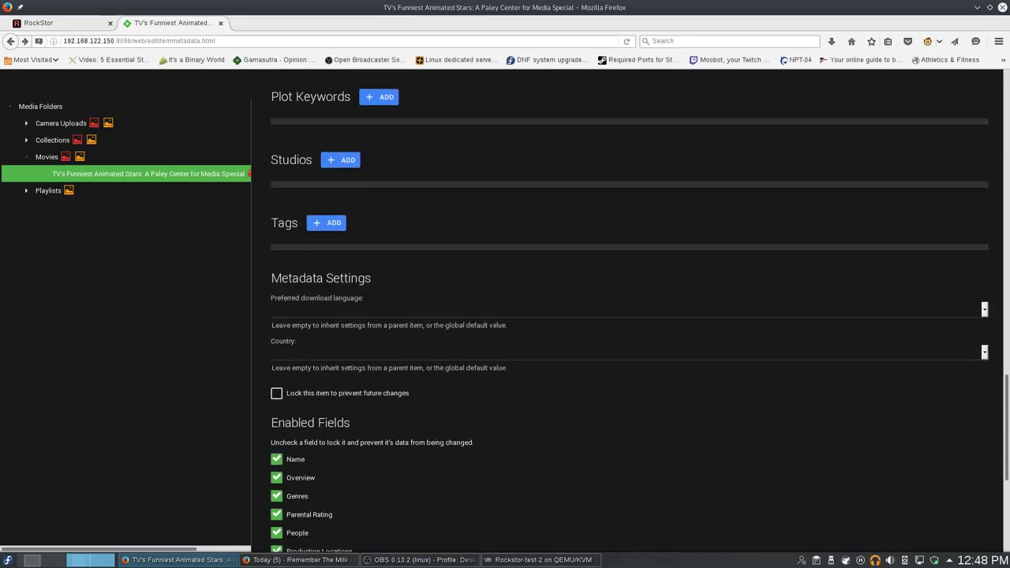
scroll(629, 316, down, 5)
key(Home)
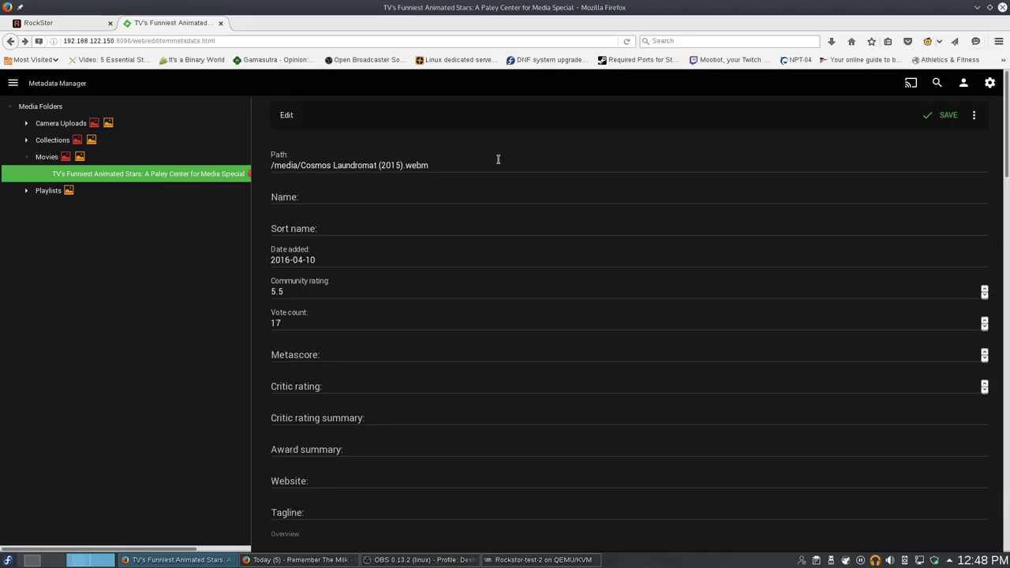
Enter 'Cosmos Laundromat' as the Name, blank Community rating and Vote count, and save.
click(424, 195)
text(Cosmos Laundroma)
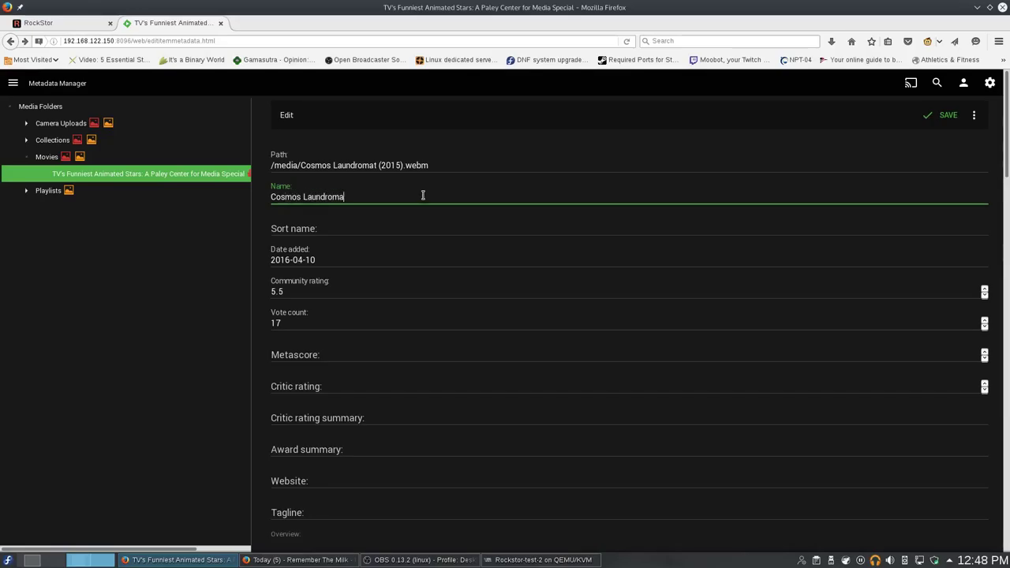
click(326, 294)
key(BackSpace)
key(BackSpace)
click(331, 322)
key(BackSpace)
key(BackSpace)
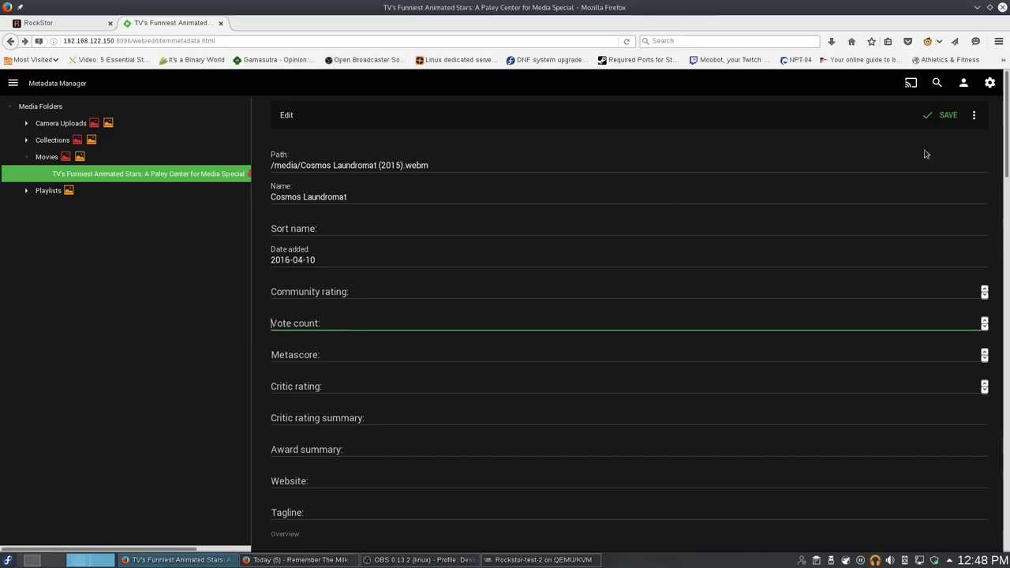
click(952, 115)
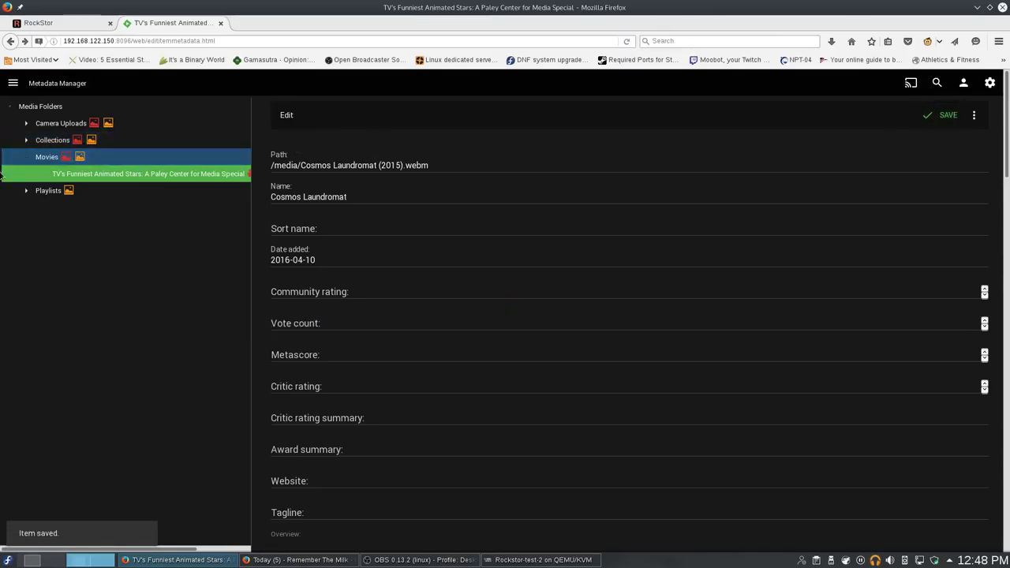
Reselect the Cosmos Laundromat file and run a full metadata refresh.
click(49, 159)
click(49, 159)
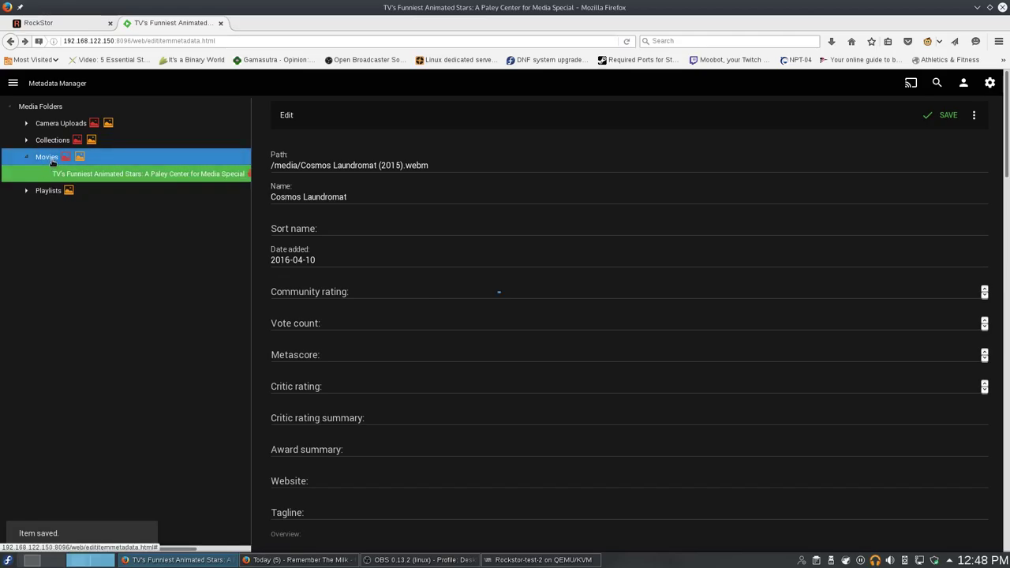
click(49, 158)
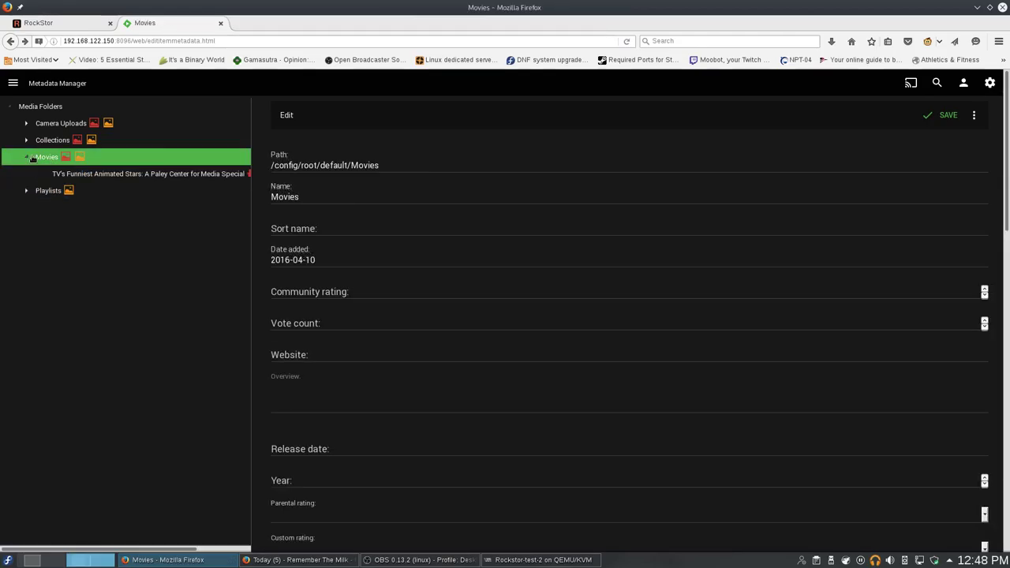
click(76, 177)
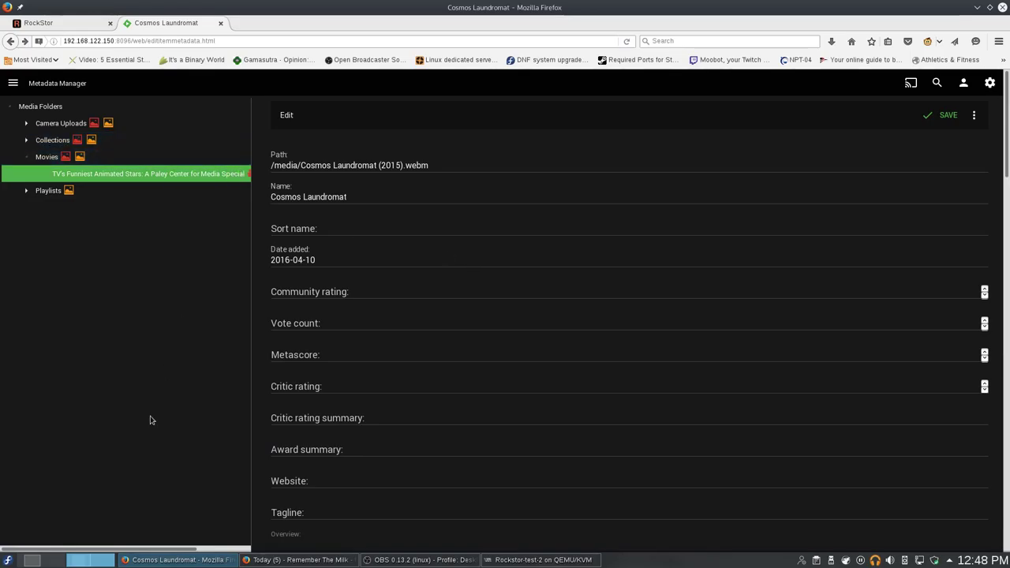
drag(119, 544, 2, 450)
click(973, 116)
click(911, 135)
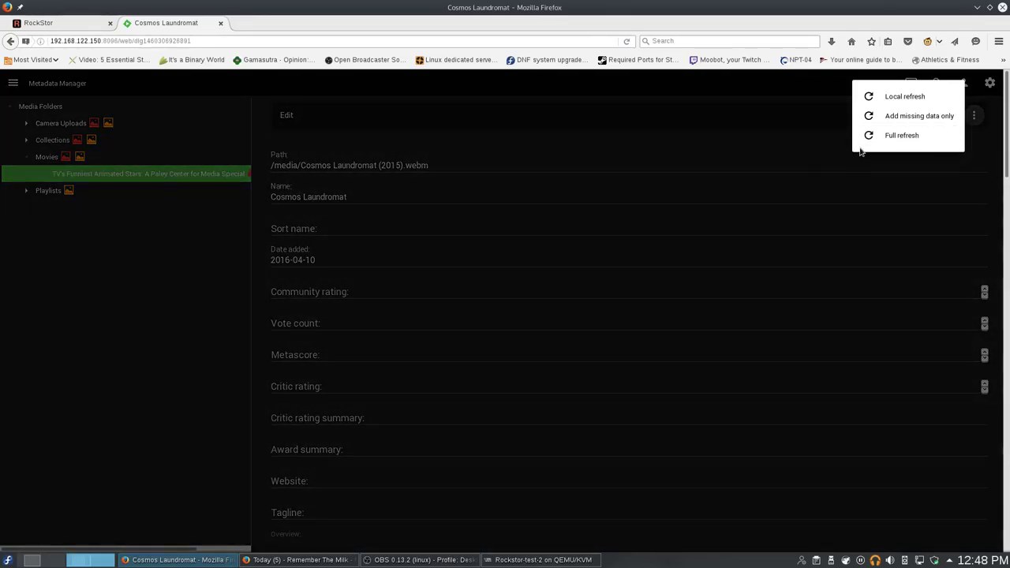
click(899, 135)
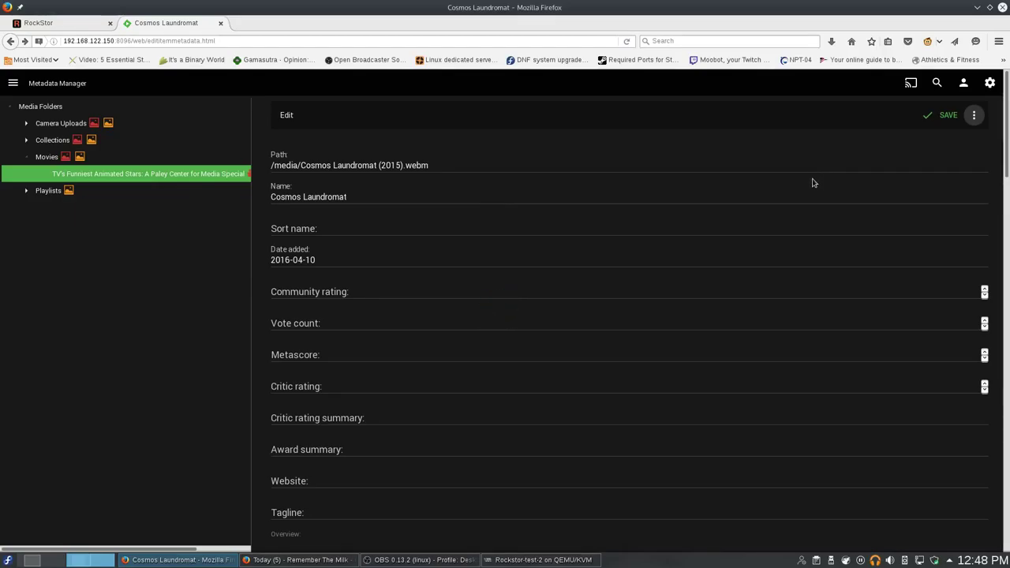
click(976, 117)
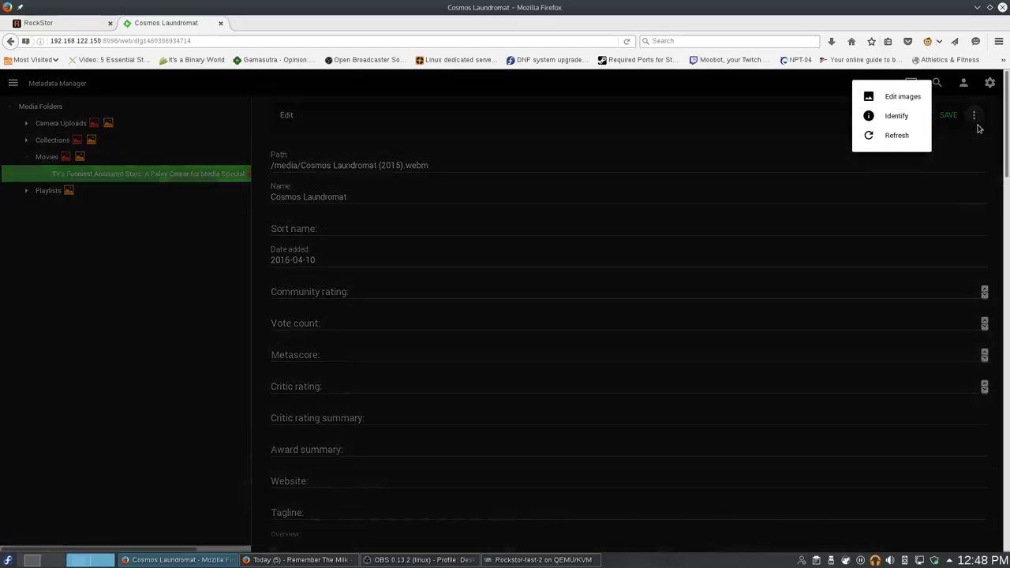
Identify the file as Cosmos Laundromat (2015) and submit the matching search result.
click(915, 120)
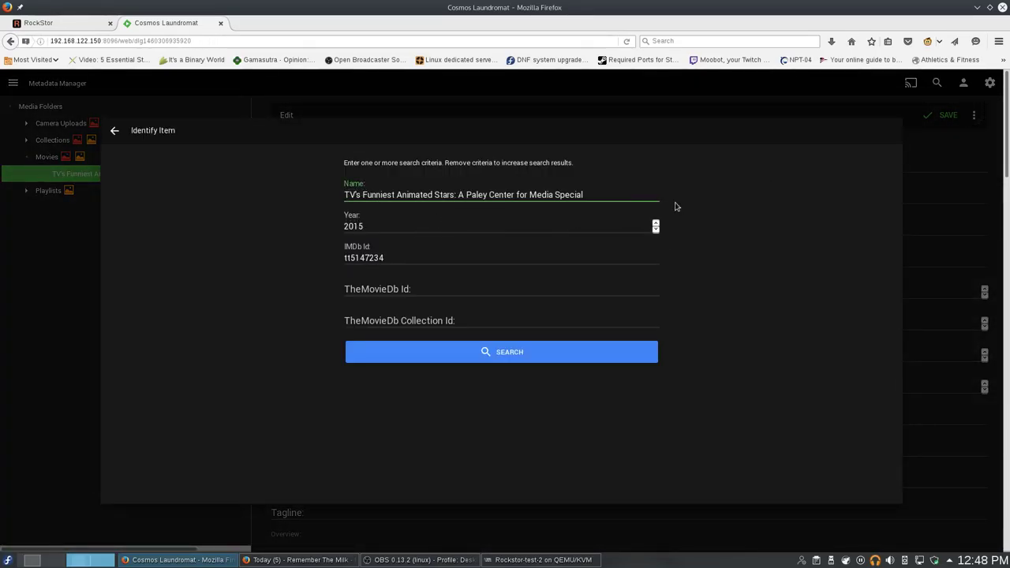
key(ctrl+a)
text(Cosmos)
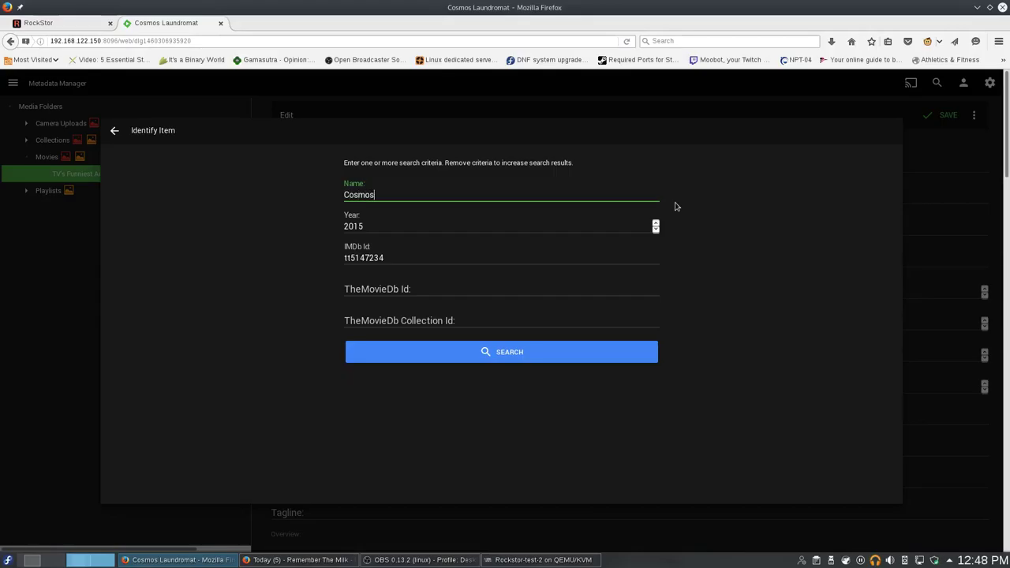
text( Lua)
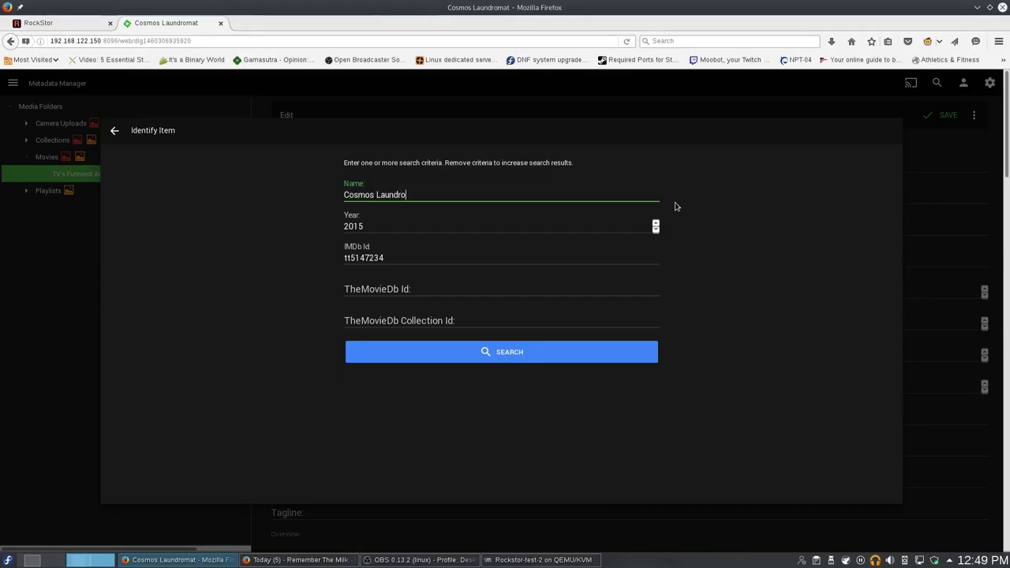
click(475, 257)
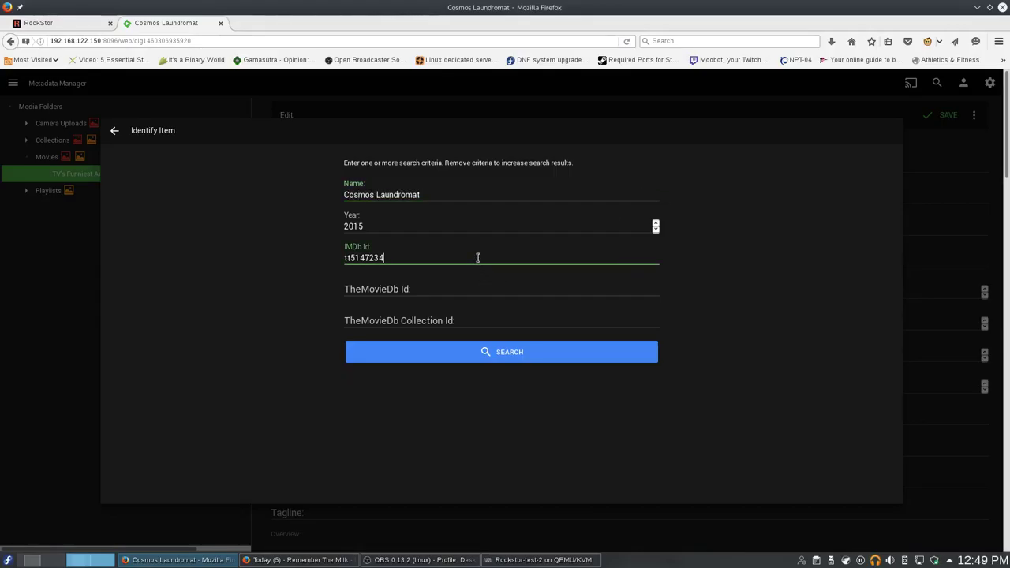
key(ctrl+a)
click(514, 373)
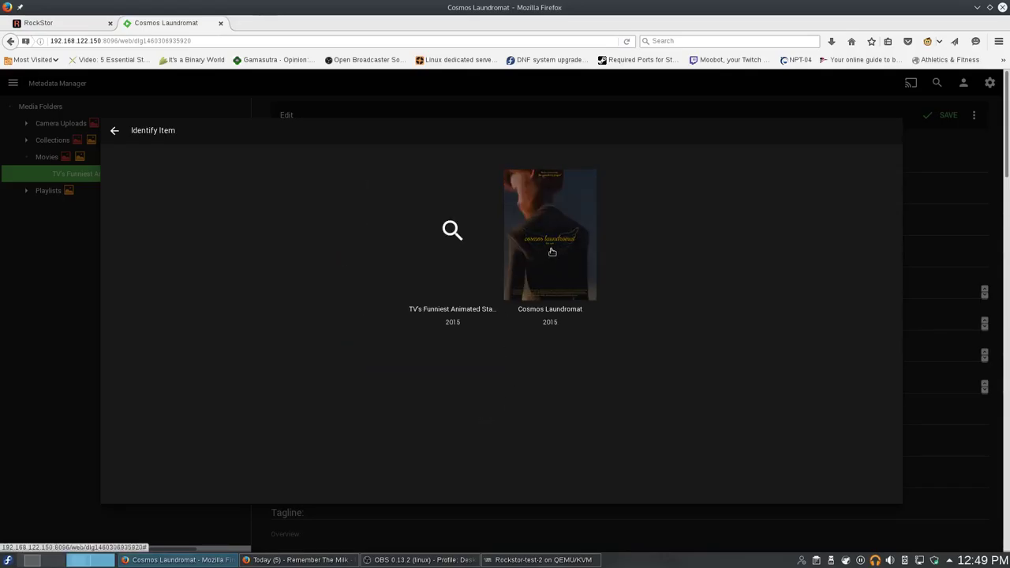
click(552, 252)
click(531, 301)
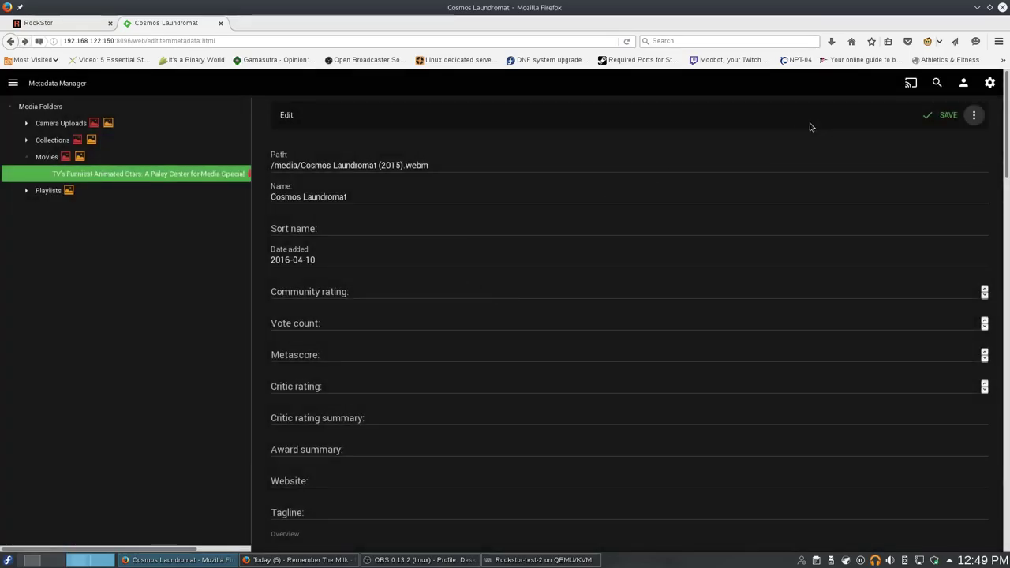
Save the re-identified movie's metadata.
click(944, 117)
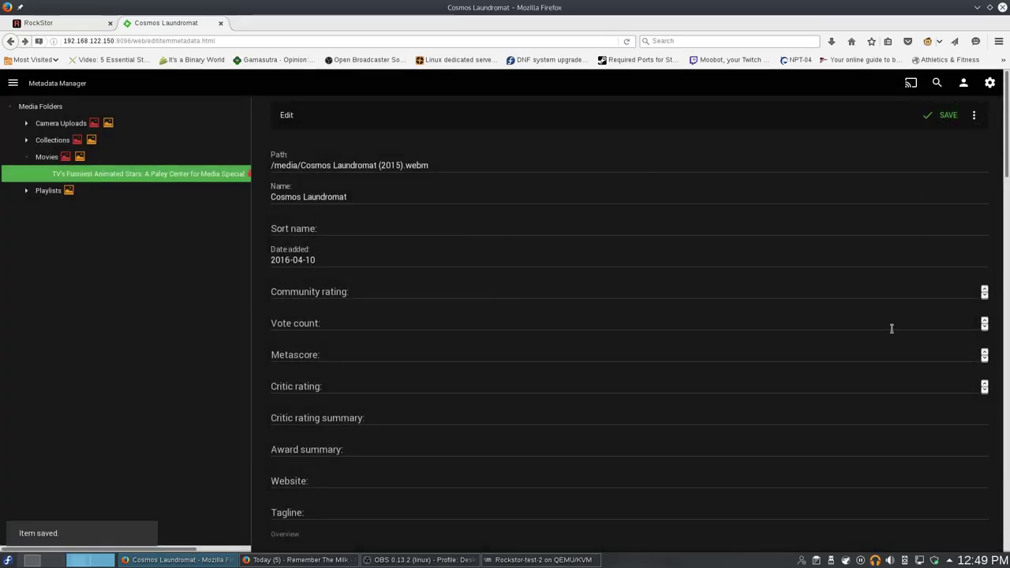
scroll(888, 354, down, 7)
scroll(874, 362, up, 5)
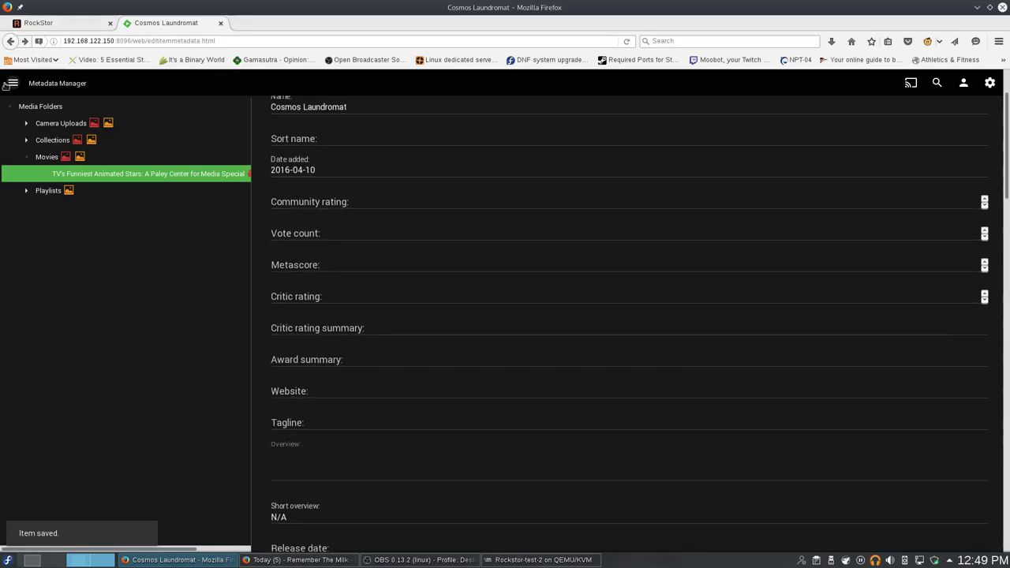
click(11, 83)
Play Cosmos Laundromat from the Movies library, then close the video player.
click(36, 155)
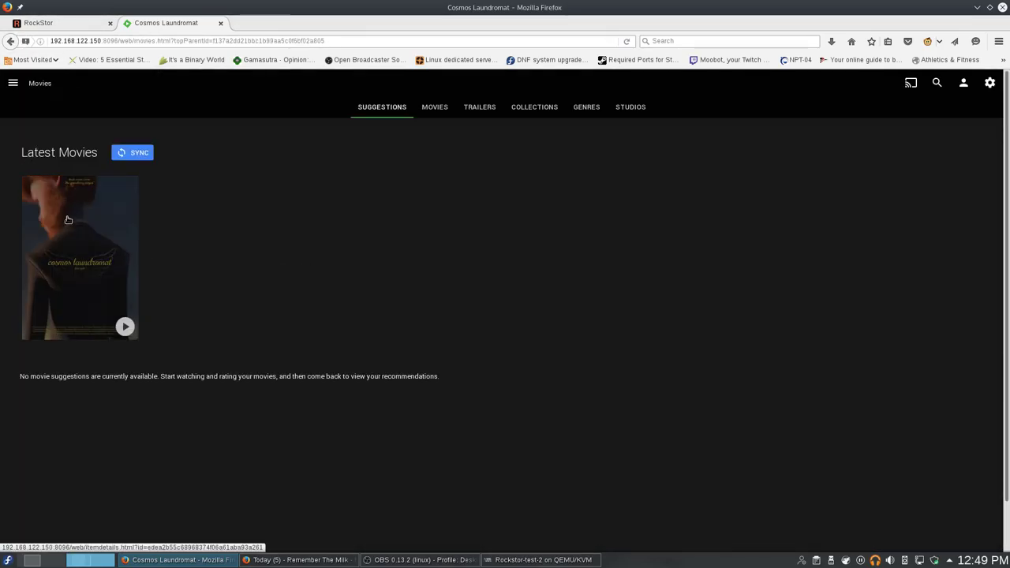
click(100, 270)
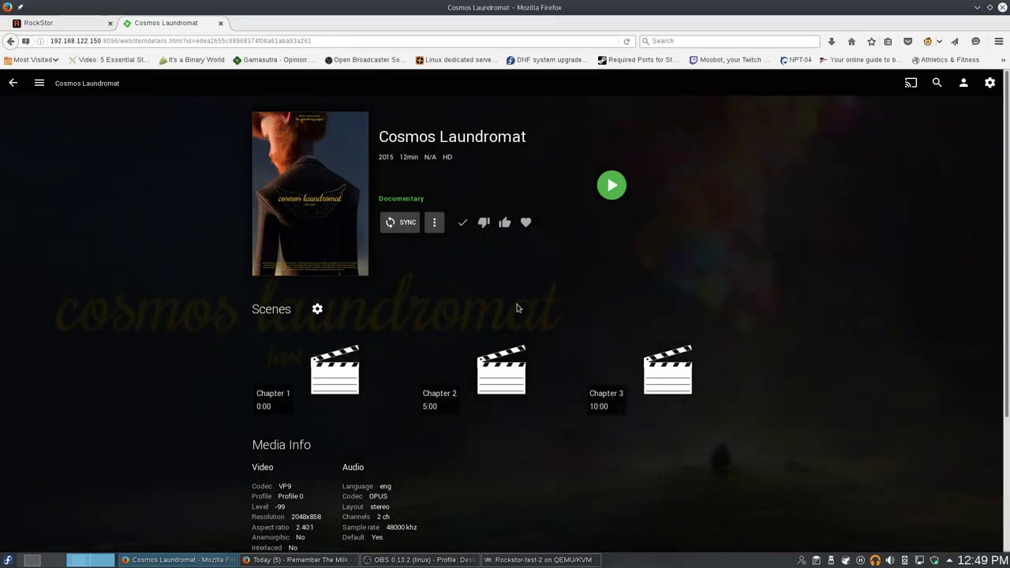
scroll(517, 308, down, 3)
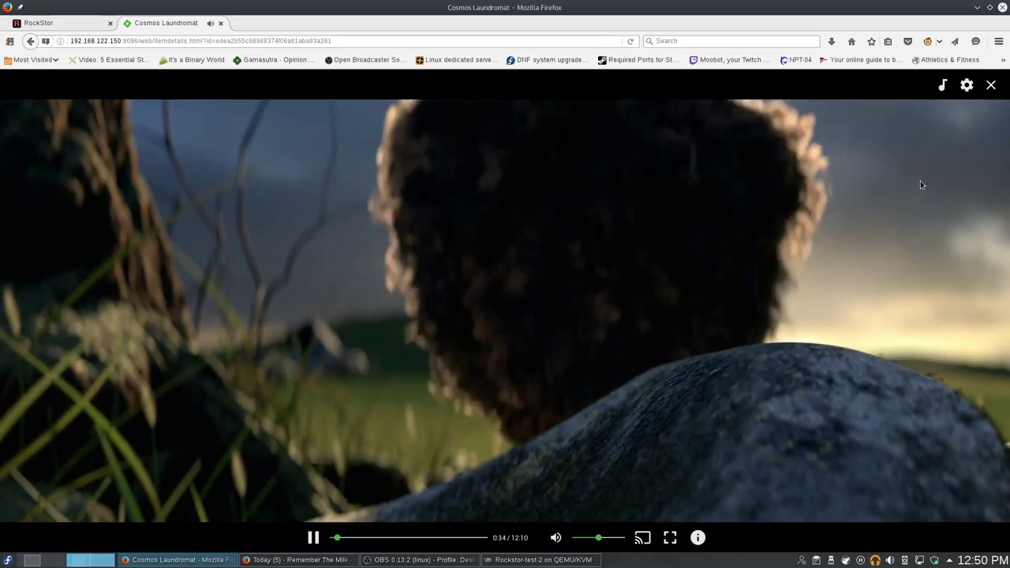
click(991, 85)
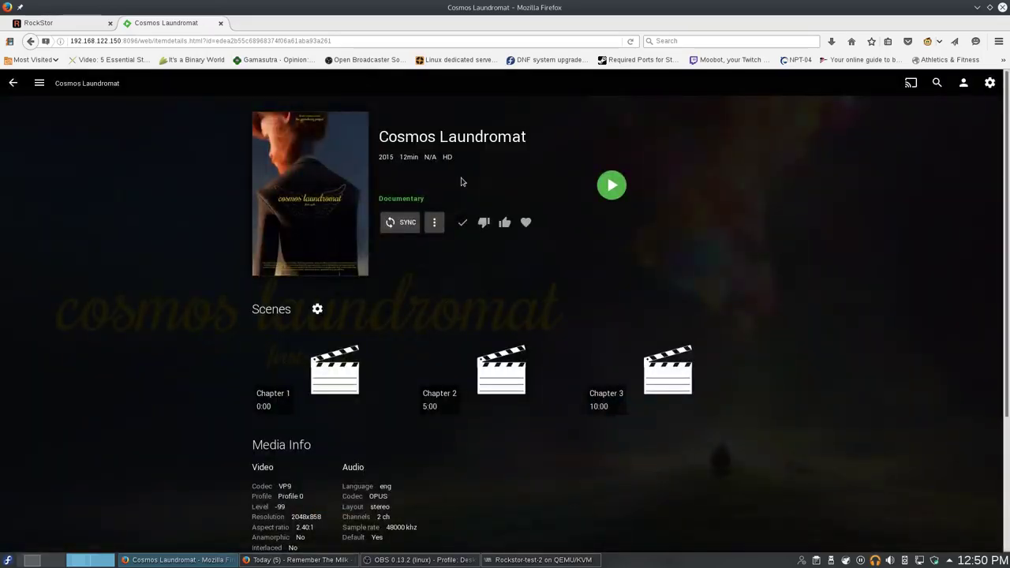
Return to Emby's Latest Movies page and switch to the Rockstor Dashboard.
click(15, 84)
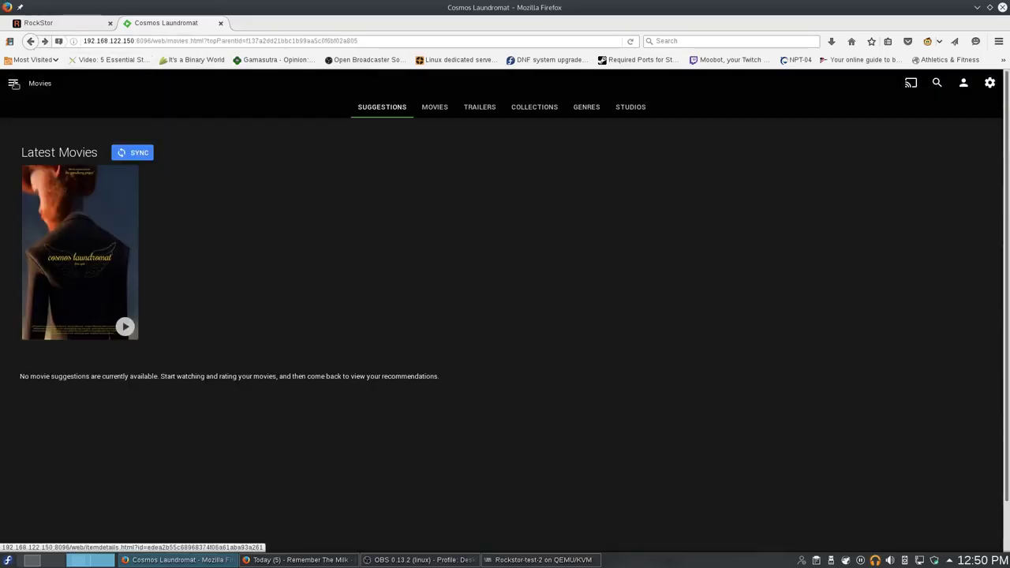
click(67, 22)
click(123, 87)
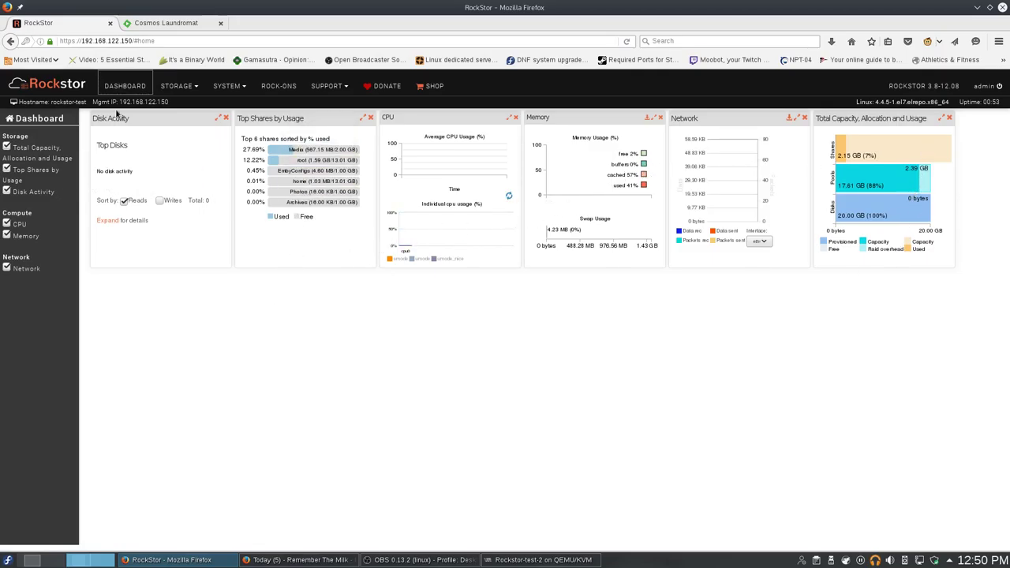
Browse the All Rock-ons catalogue from BTSync to Transmission, then return to the Dashboard.
click(279, 85)
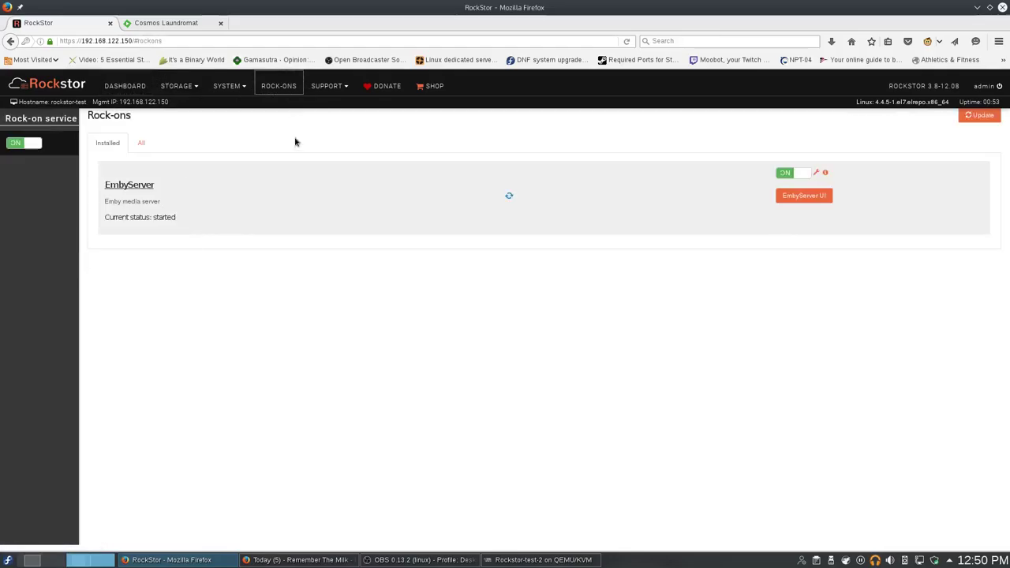
click(141, 142)
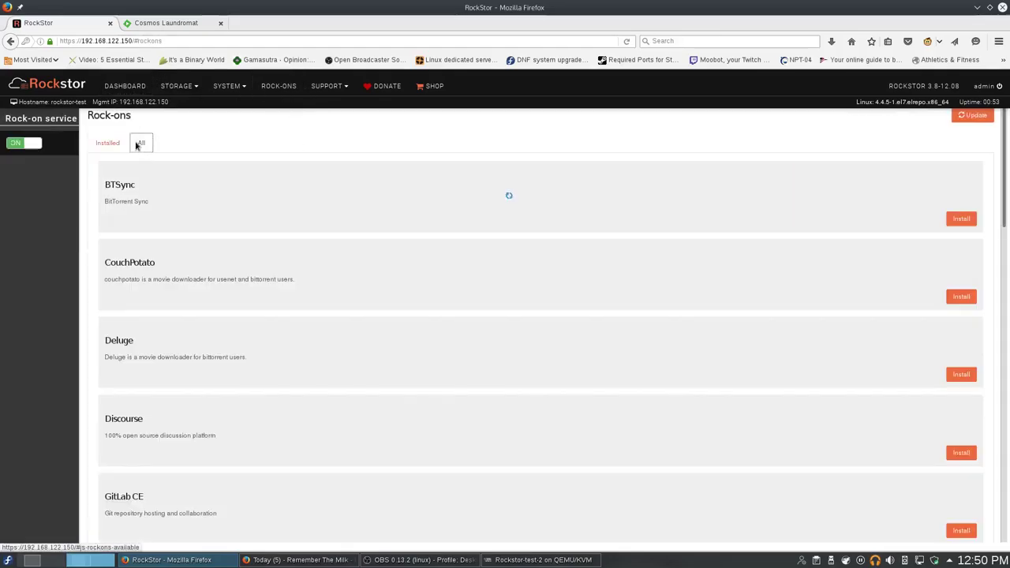
scroll(299, 272, down, 5)
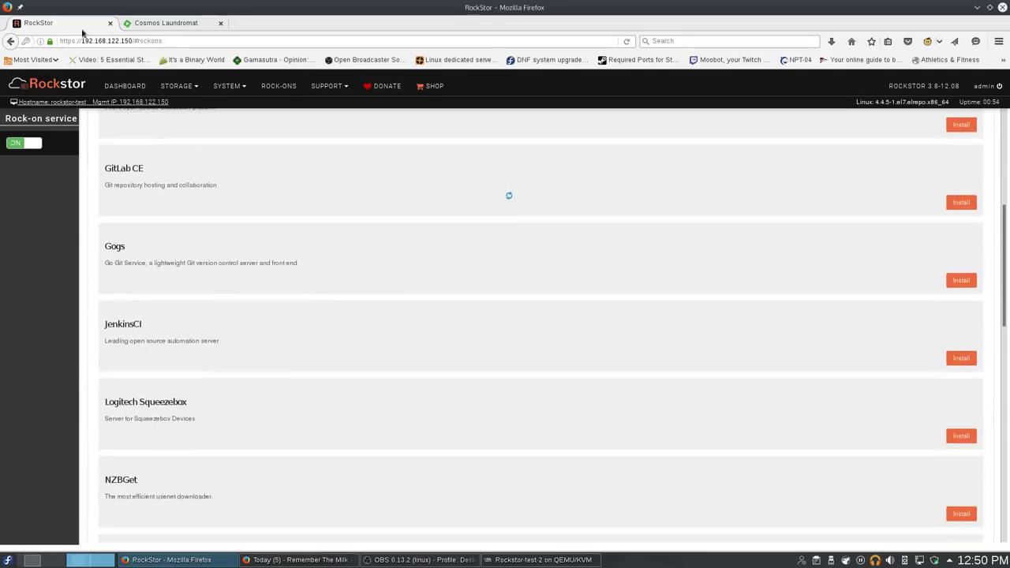
scroll(188, 276, down, 1)
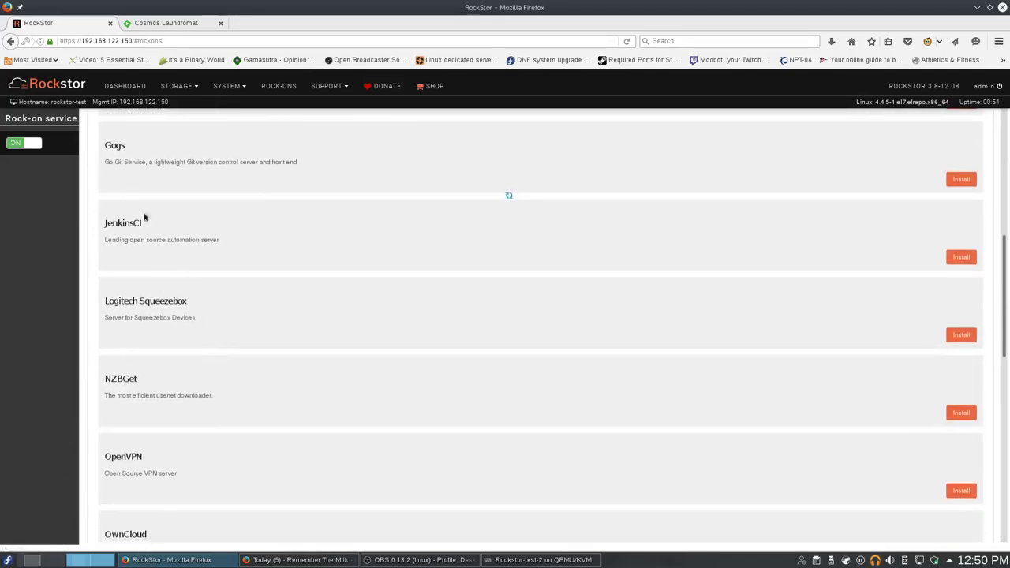
scroll(392, 215, up, 2)
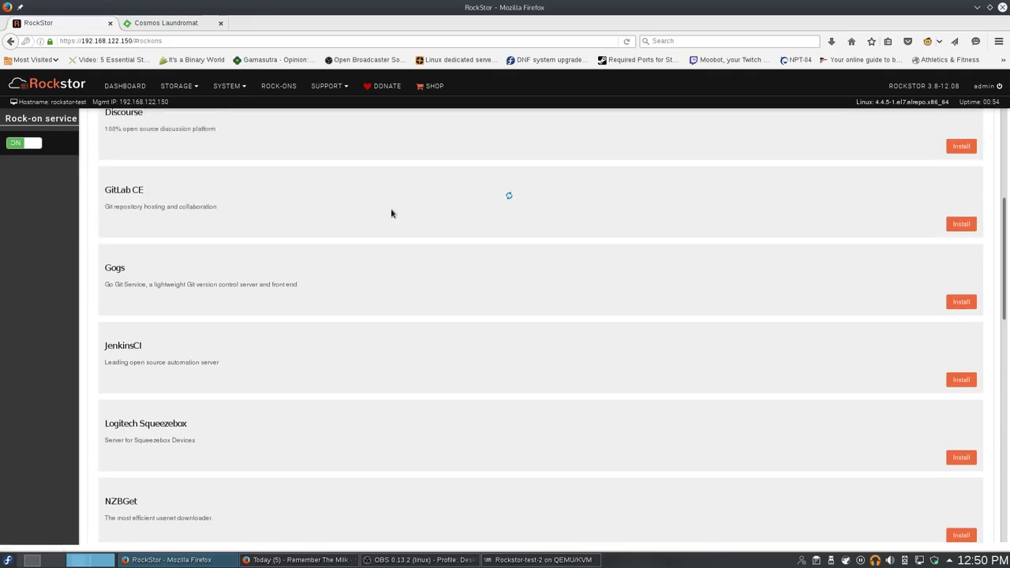
scroll(217, 238, up, 1)
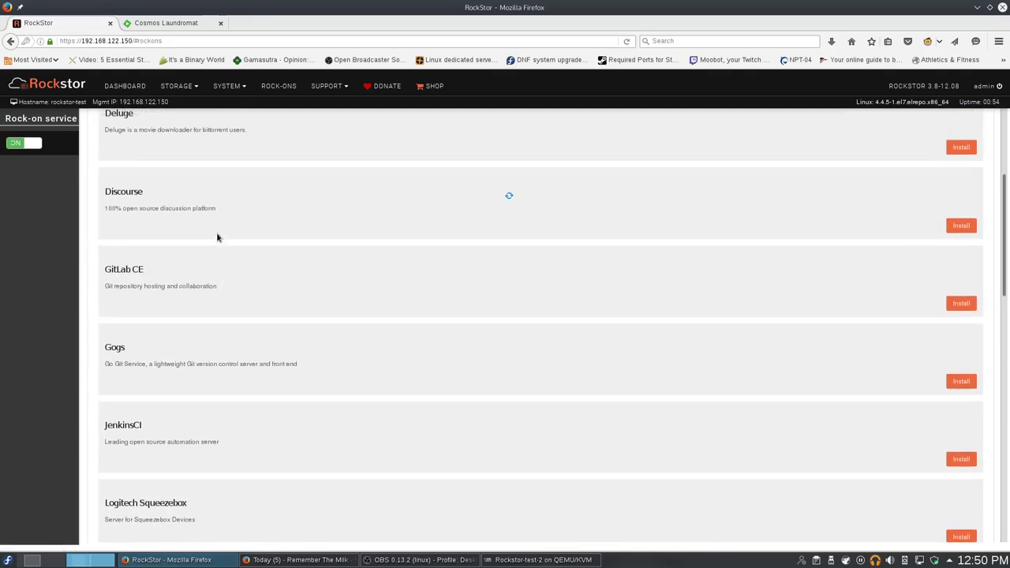
scroll(211, 232, down, 3)
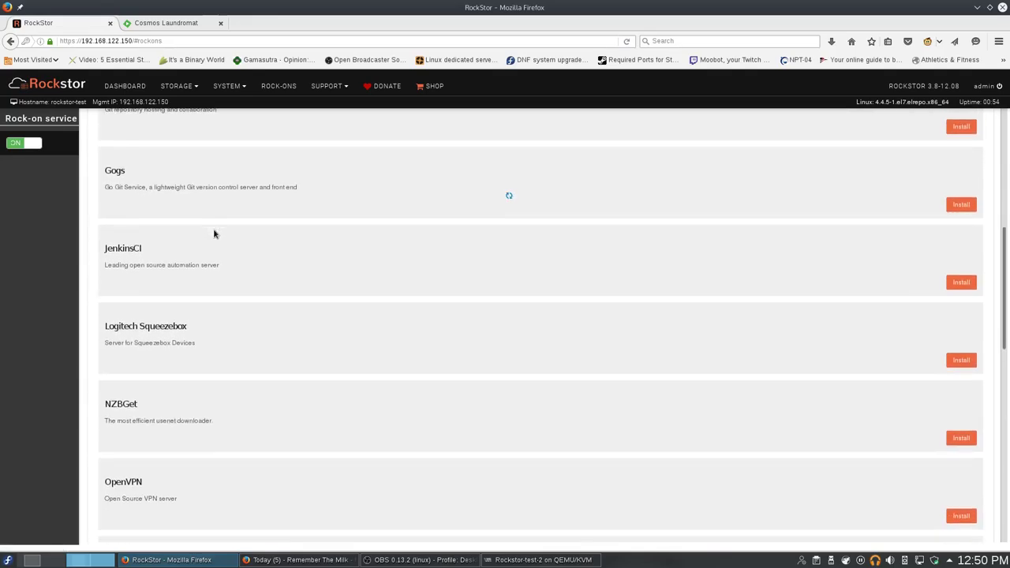
scroll(114, 123, up, 2)
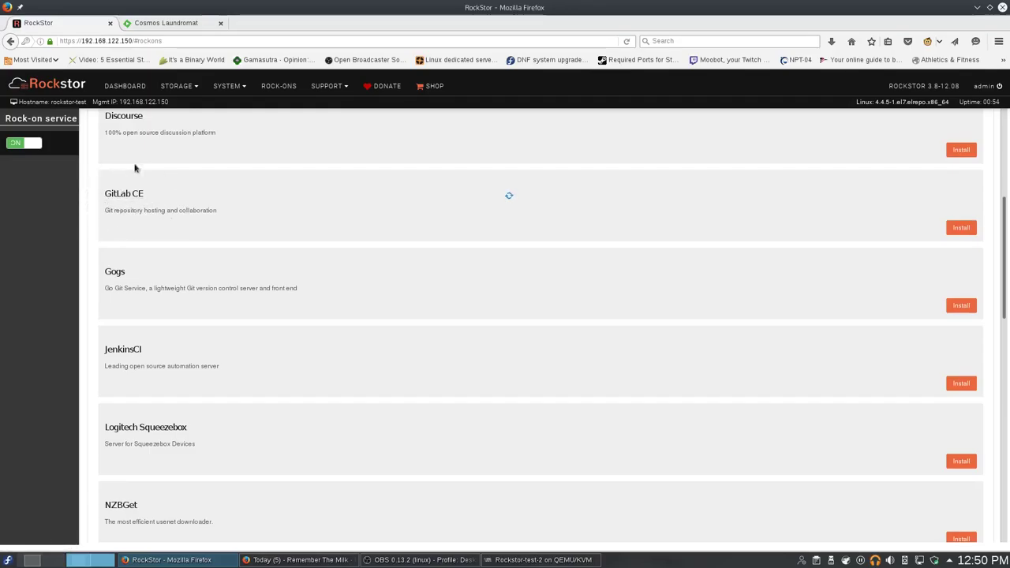
scroll(209, 255, down, 5)
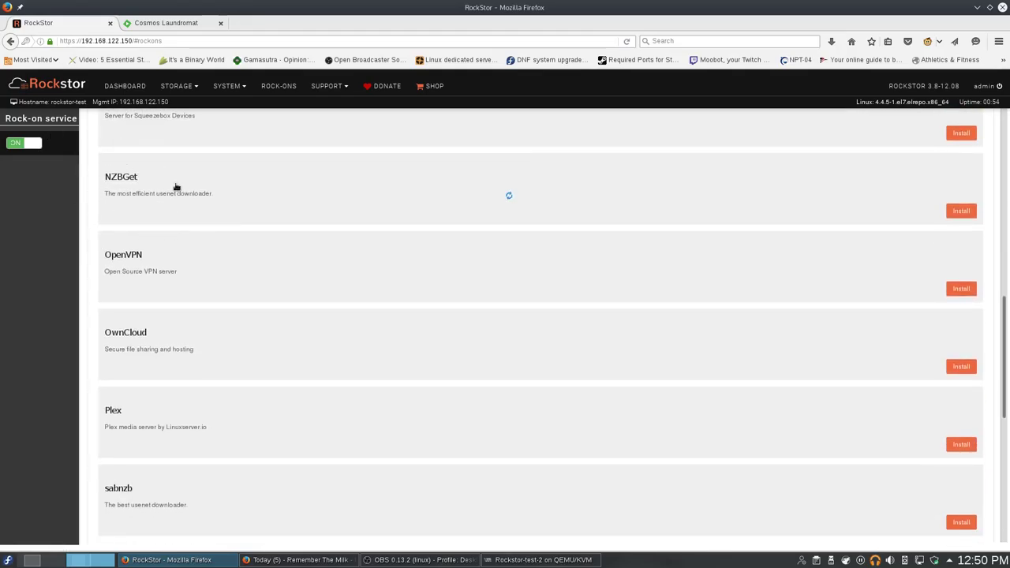
scroll(280, 356, down, 5)
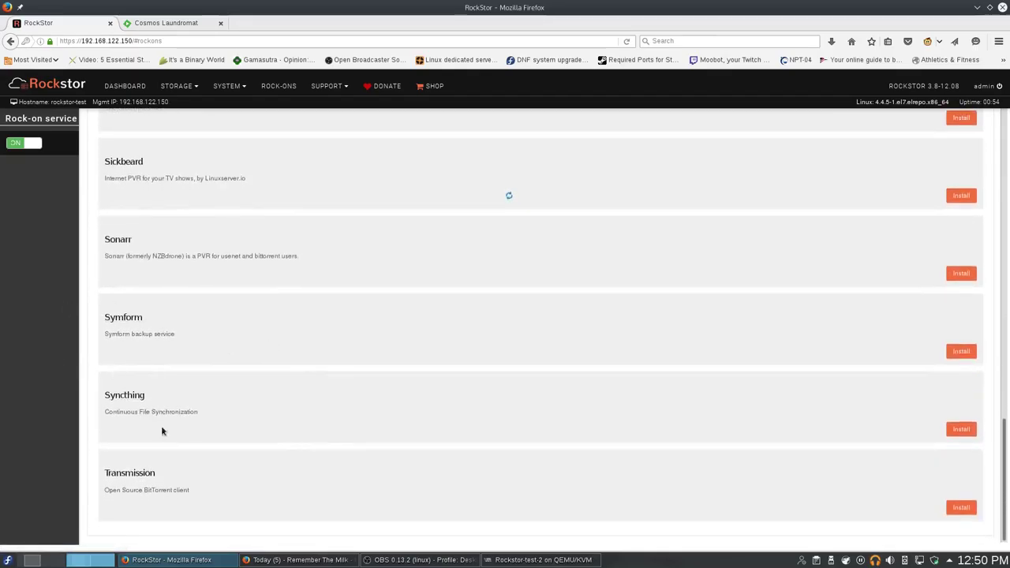
scroll(548, 363, up, 9)
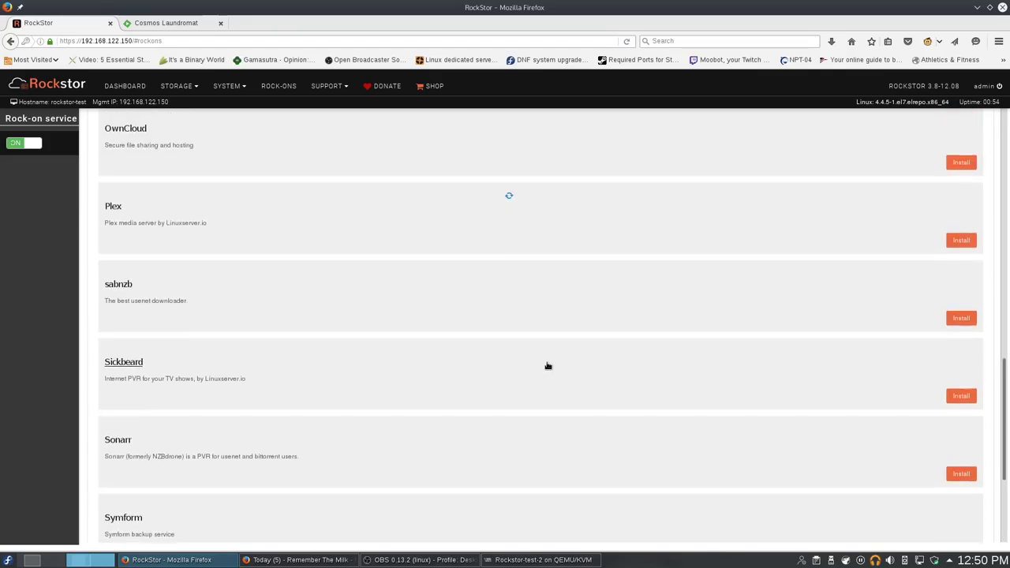
scroll(547, 365, up, 5)
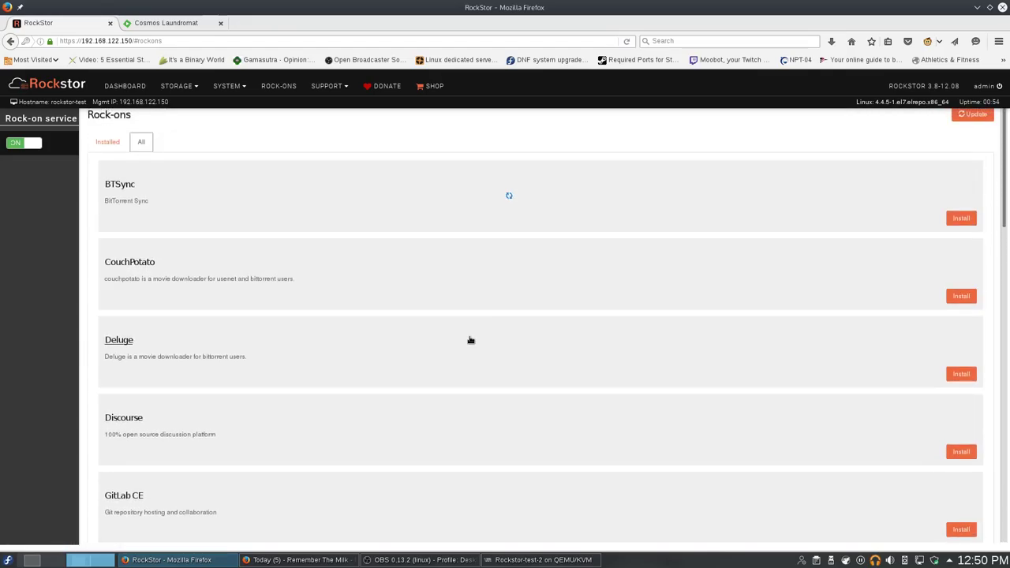
click(120, 87)
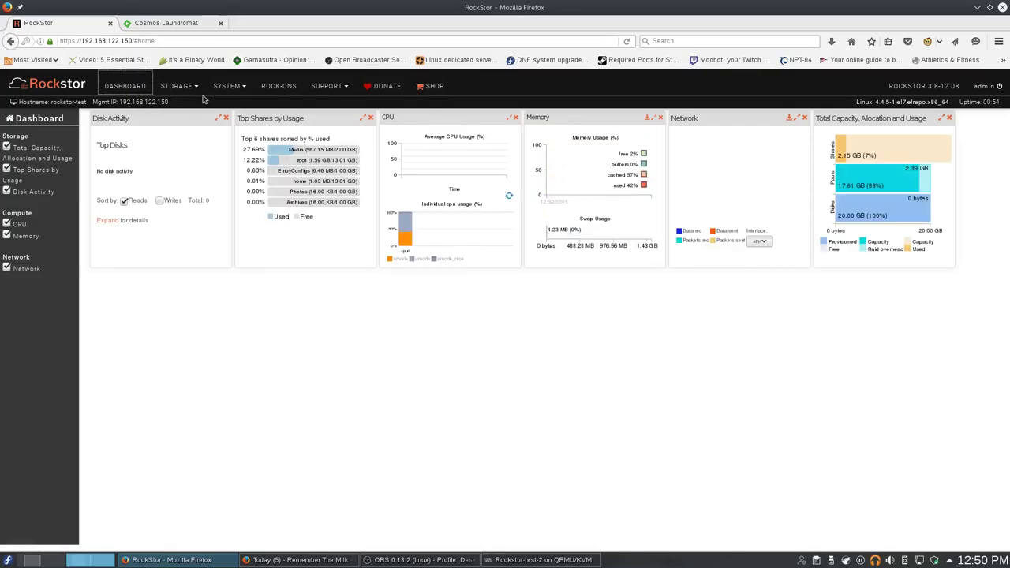
Review the storage pools list and the shares table, noting the Media share's 567.15 MB usage.
click(177, 86)
click(166, 120)
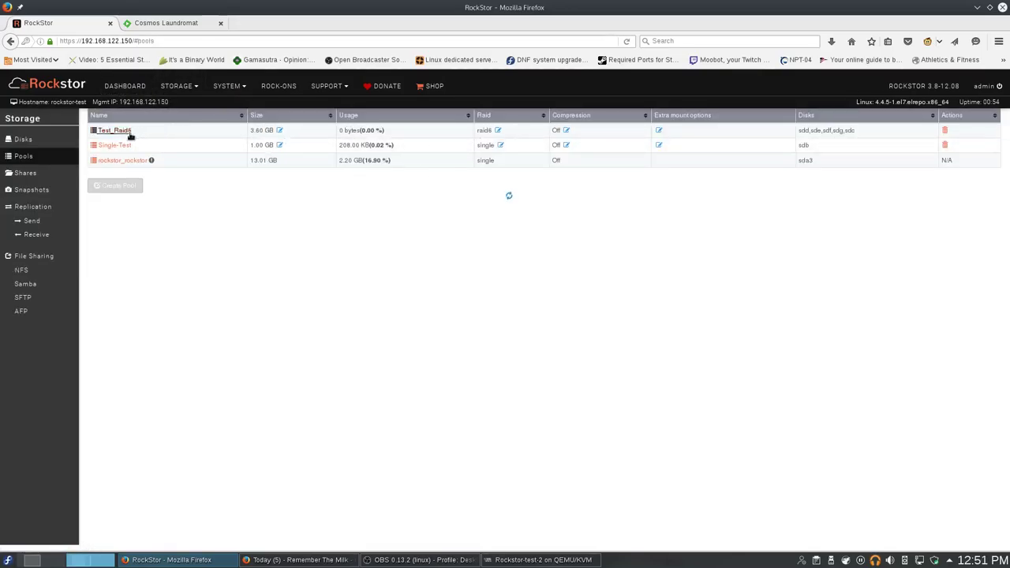
click(26, 172)
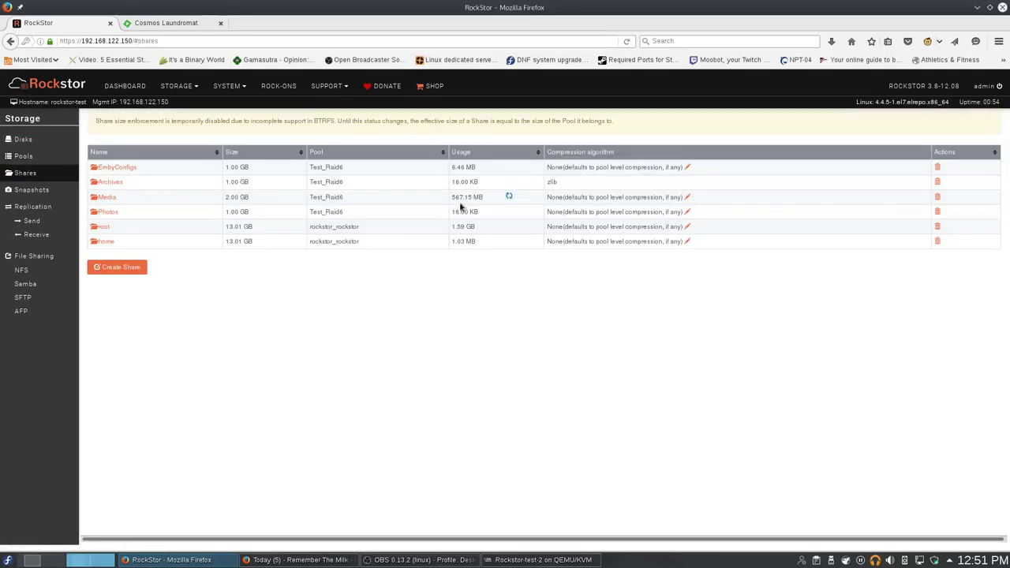
drag(494, 200, 439, 199)
click(399, 268)
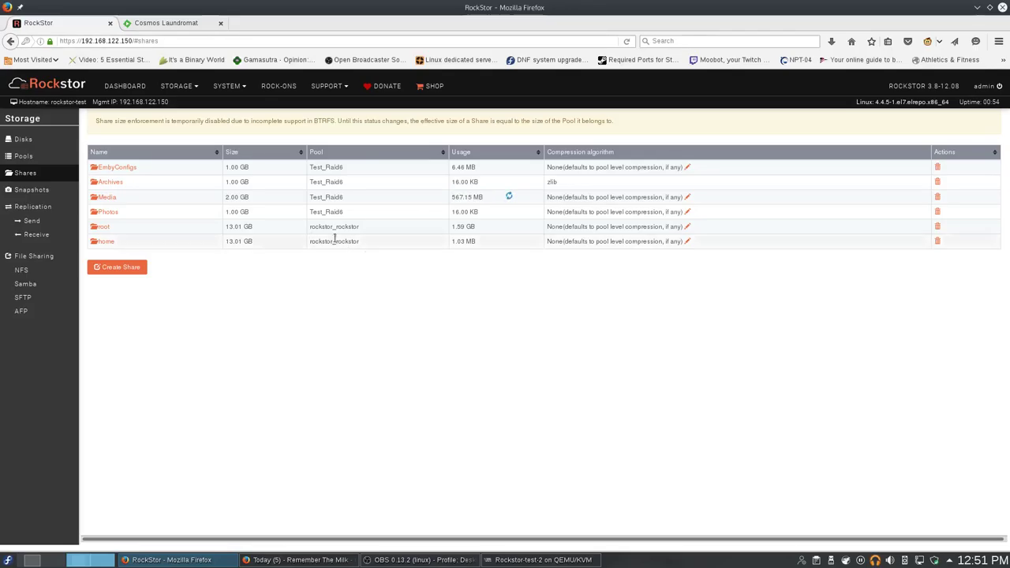
Inspect Test_Raid6's scrubs (none), four finished balances and raid6 overview, ending on the Dashboard.
click(32, 155)
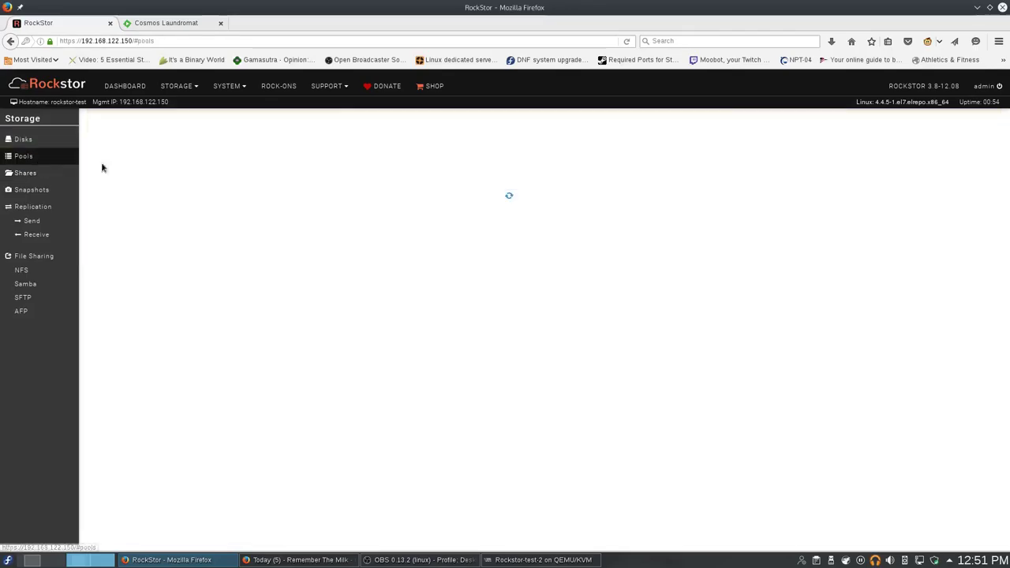
click(115, 130)
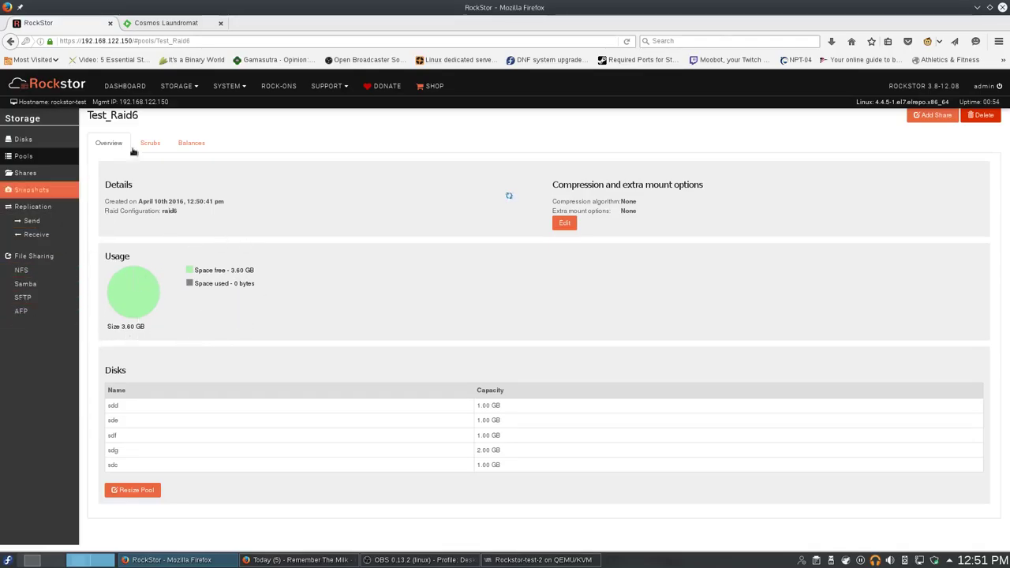
click(154, 147)
click(190, 150)
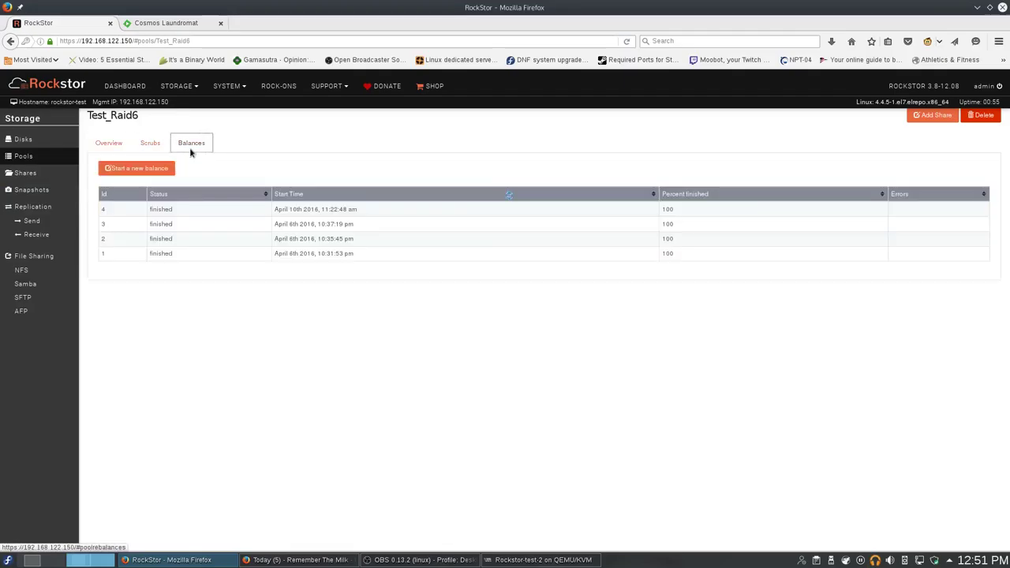
click(156, 147)
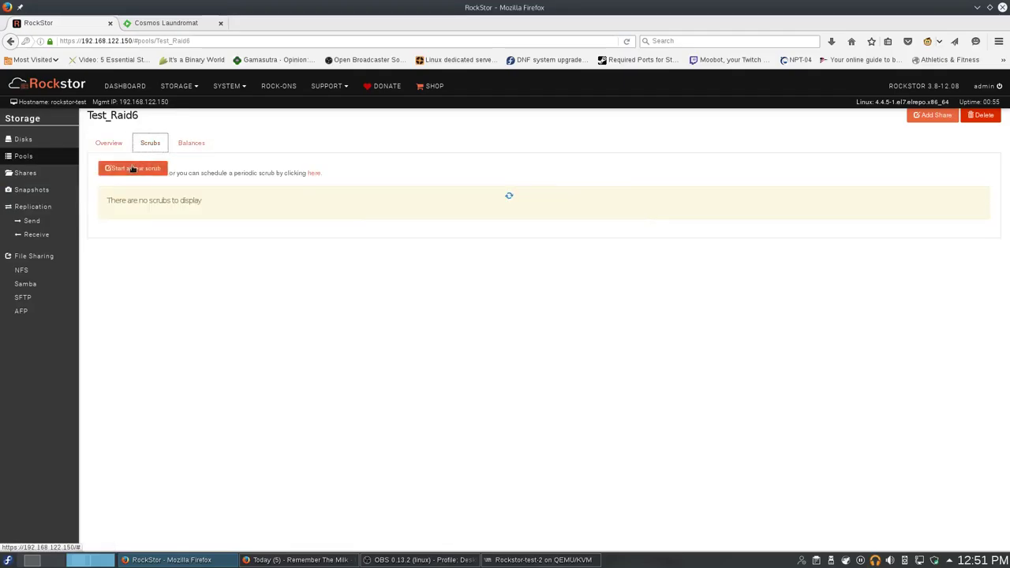
click(121, 150)
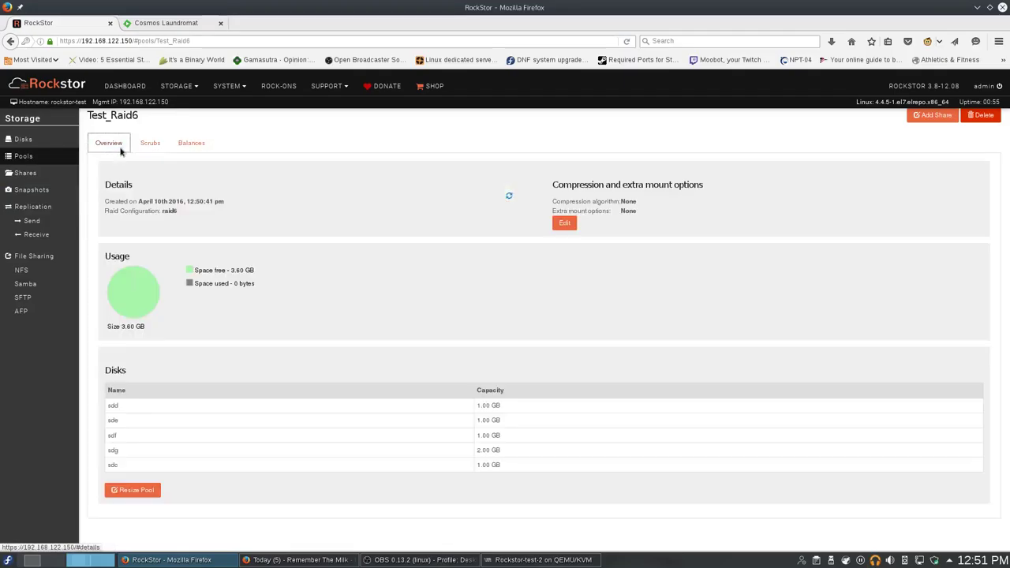
click(124, 85)
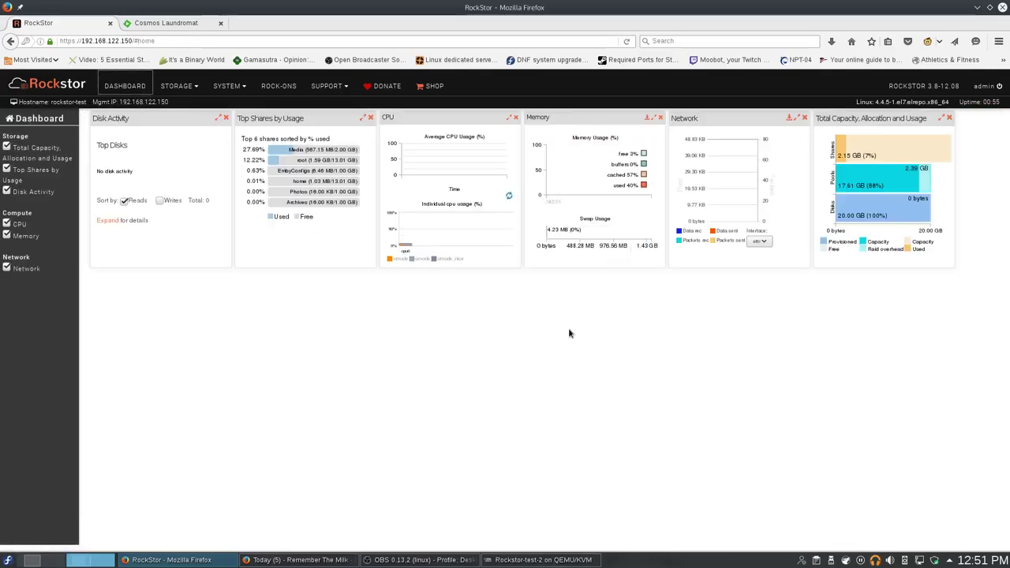